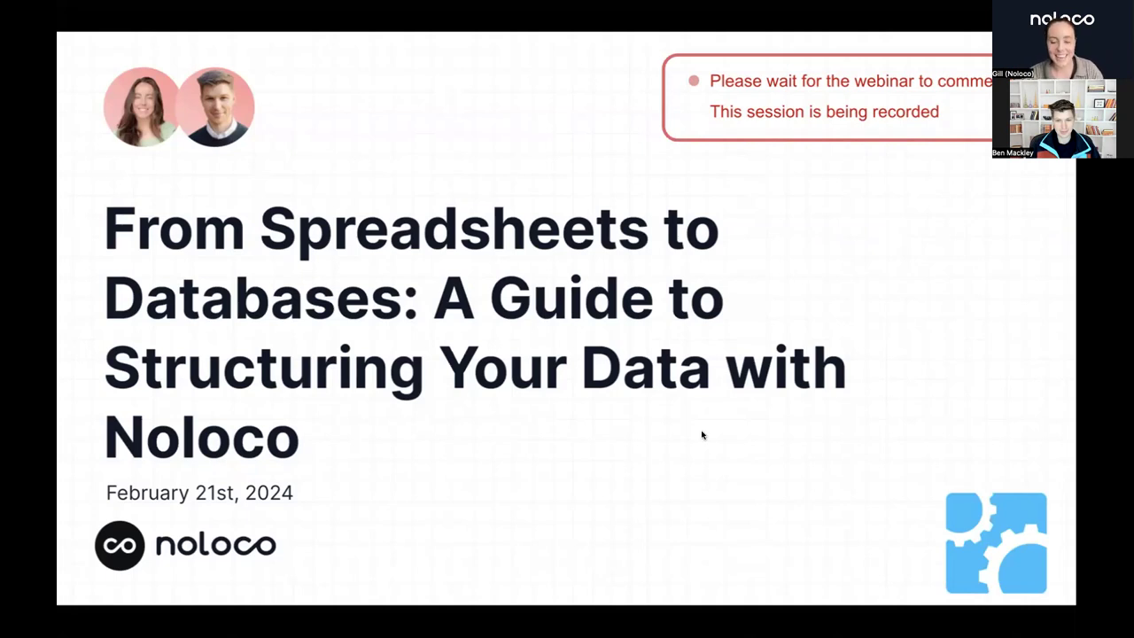
Step: Advance from the title slide to the speaker introduction slide
key(Right)
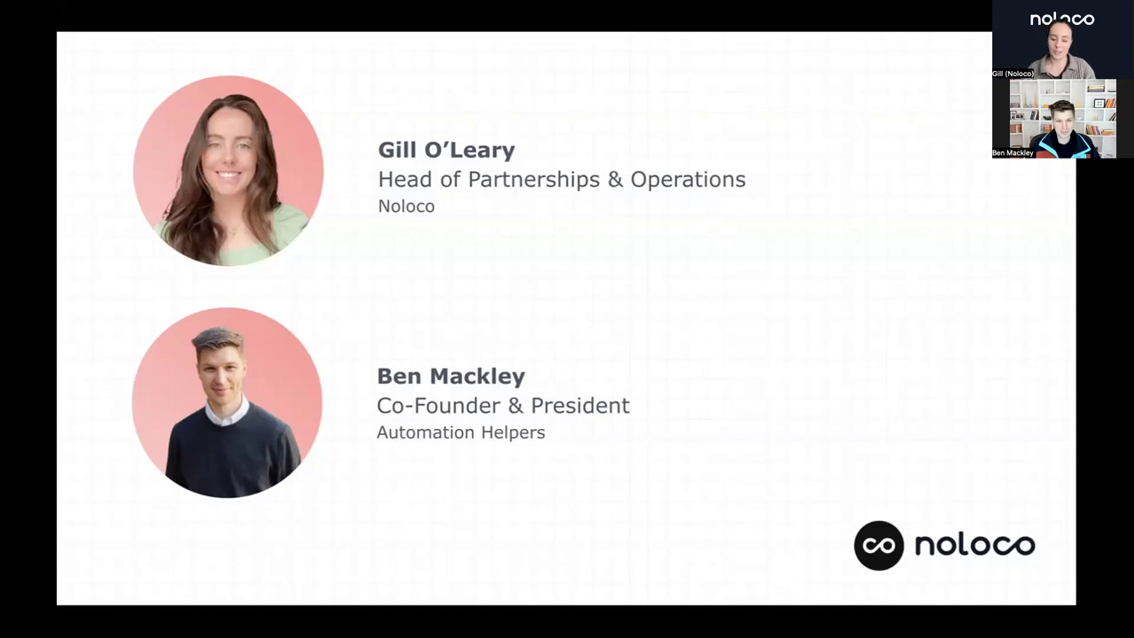
Step: Advance to the next slide, titled "Why we're doing this session?"
key(Right)
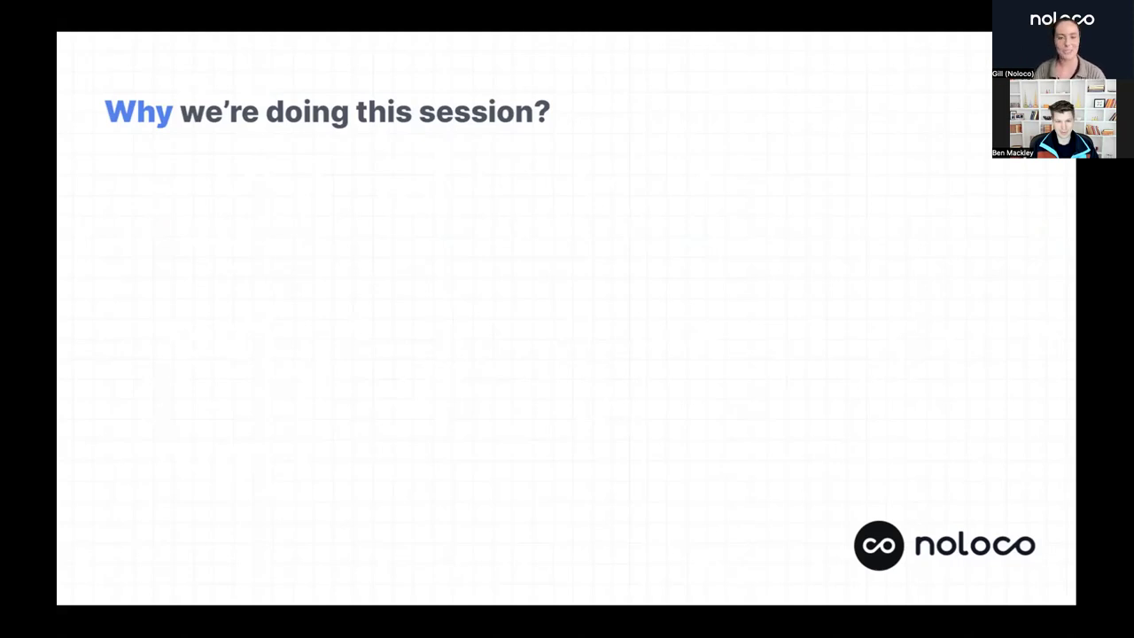
Step: Reveal the Spreadsheet Limitations and Power of Structured Data reasons on the slide
key(Right)
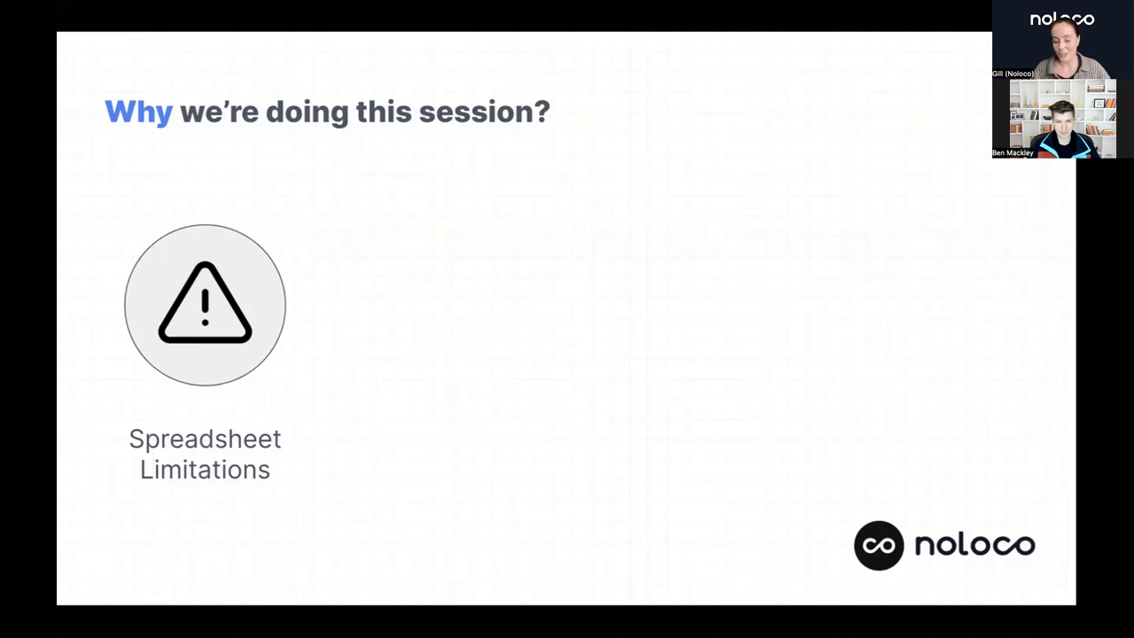
key(Right)
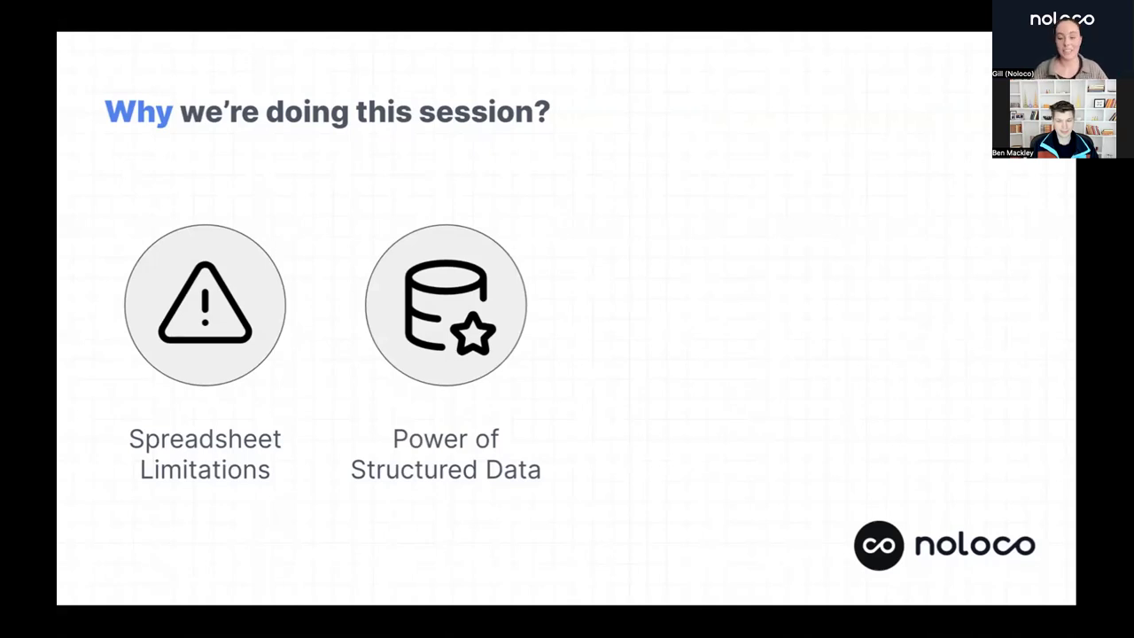
Step: Reveal Accessibility and Collaboration and Improved Operations, then advance to the Demo Time slide
key(Right)
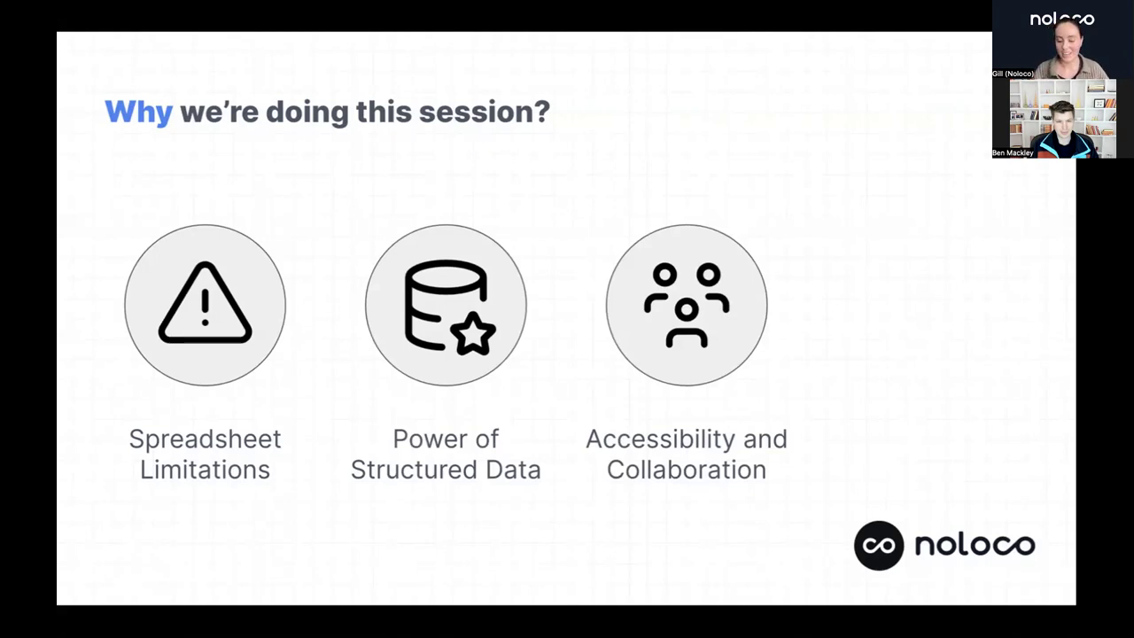
key(Right)
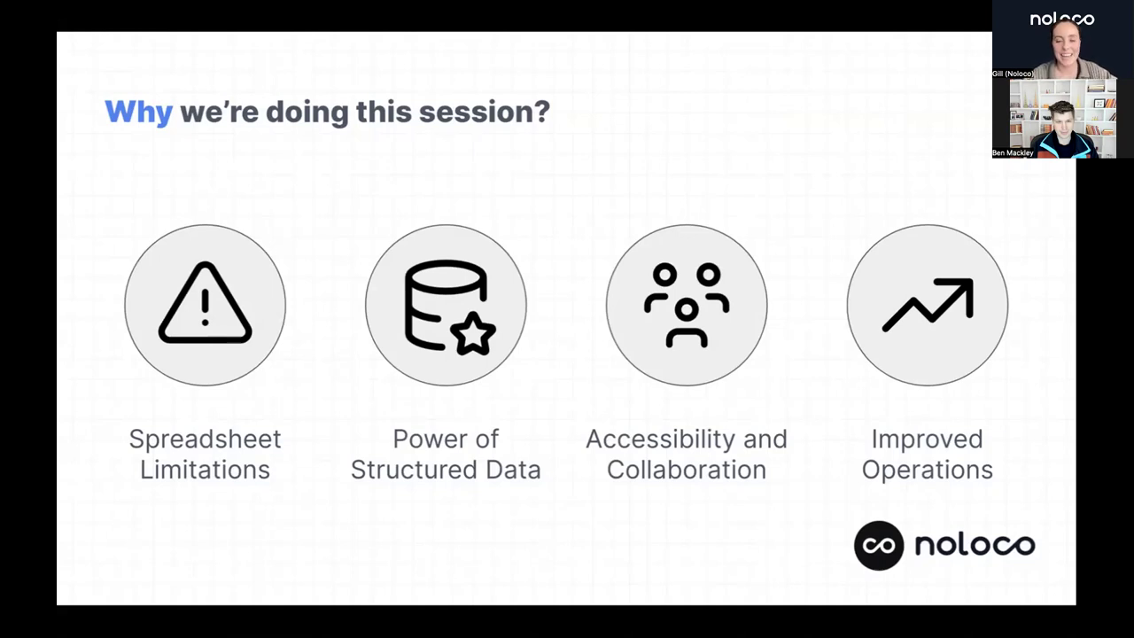
click(794, 449)
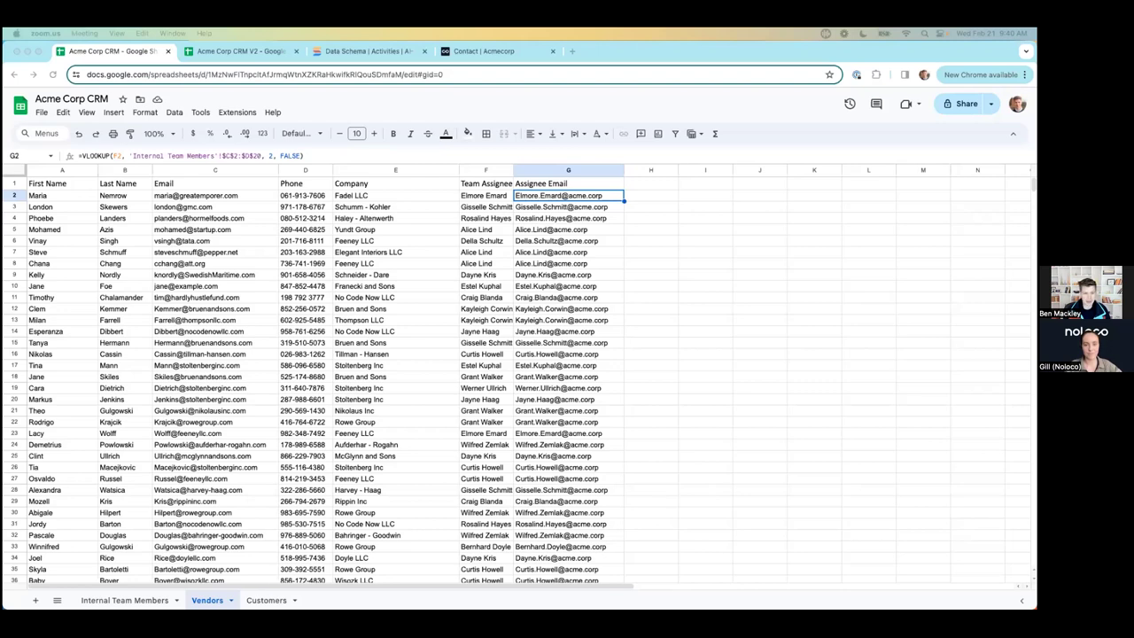
Step: Switch to the Acme Corp CRM's Internal Team Members sheet in the browser
click(124, 600)
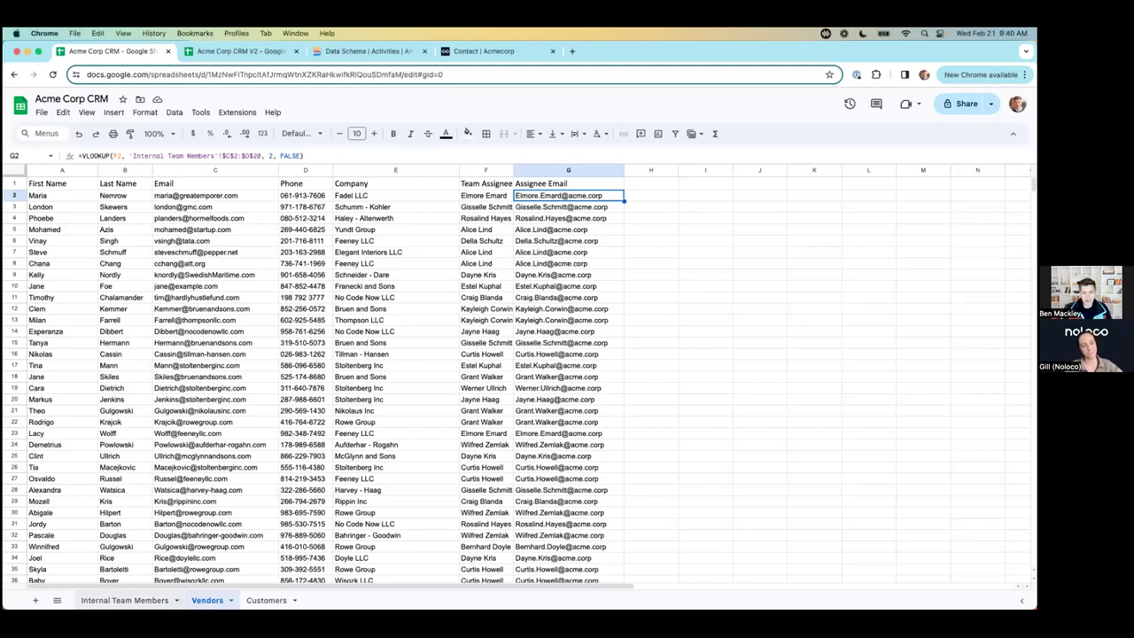
click(124, 600)
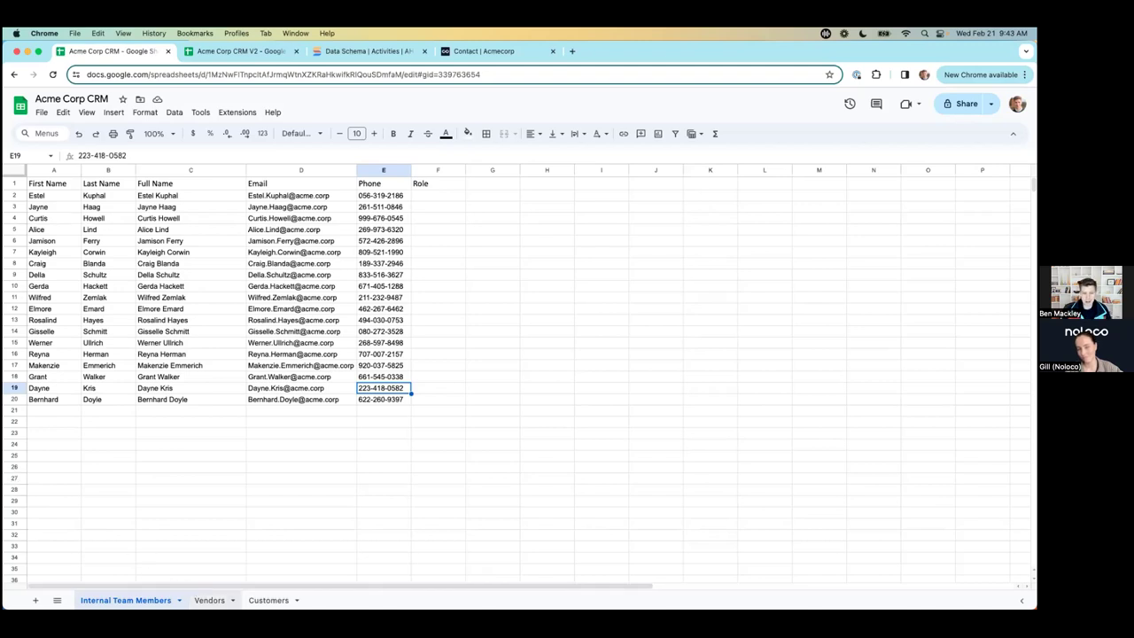
Step: Return to the Vendors sheet with its Assignee and Assignee Email columns
click(209, 600)
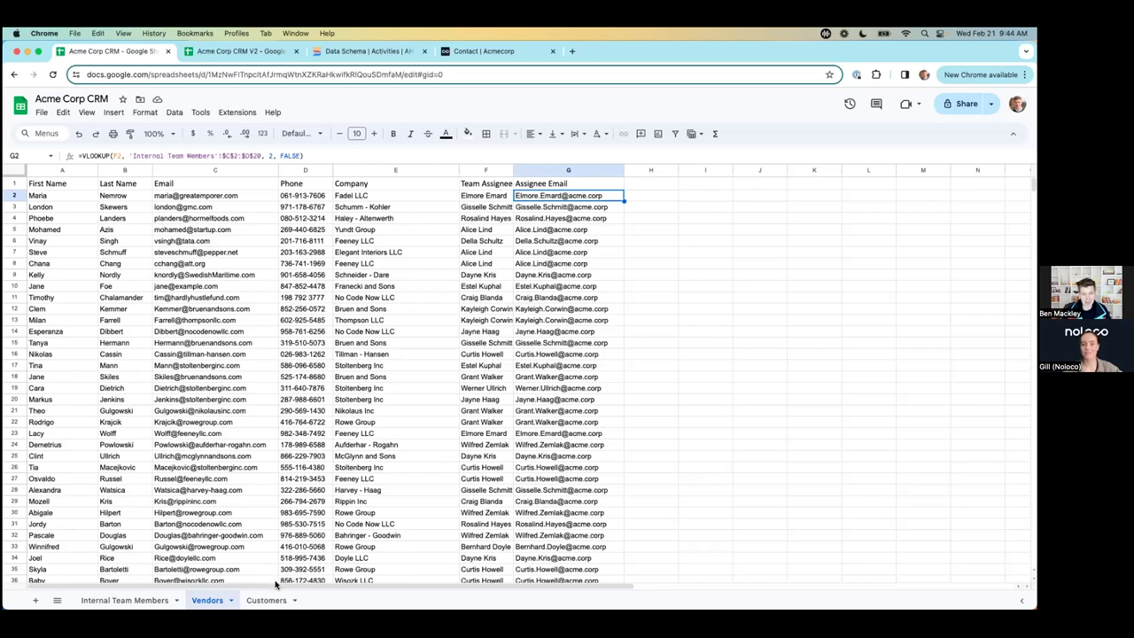
mouse_move(279, 583)
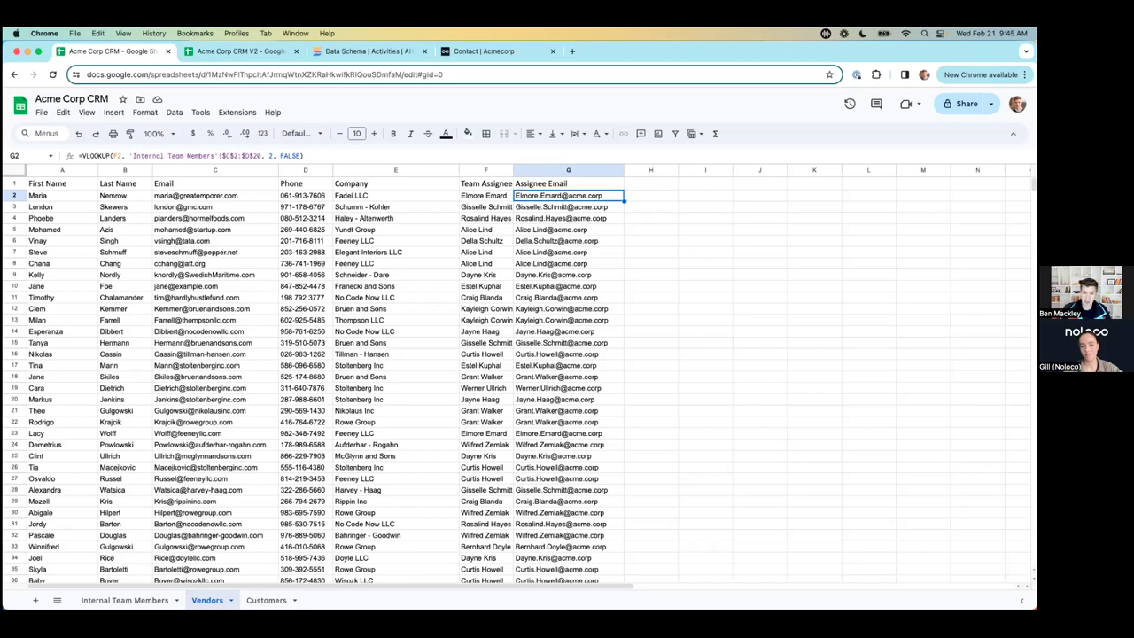
click(365, 198)
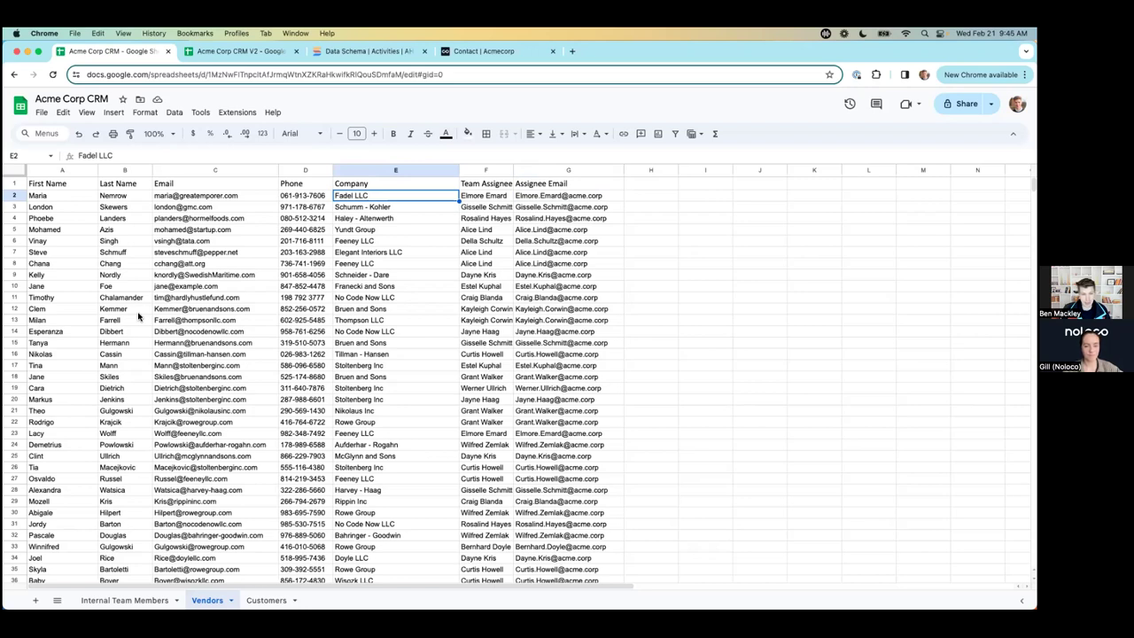
mouse_move(195, 428)
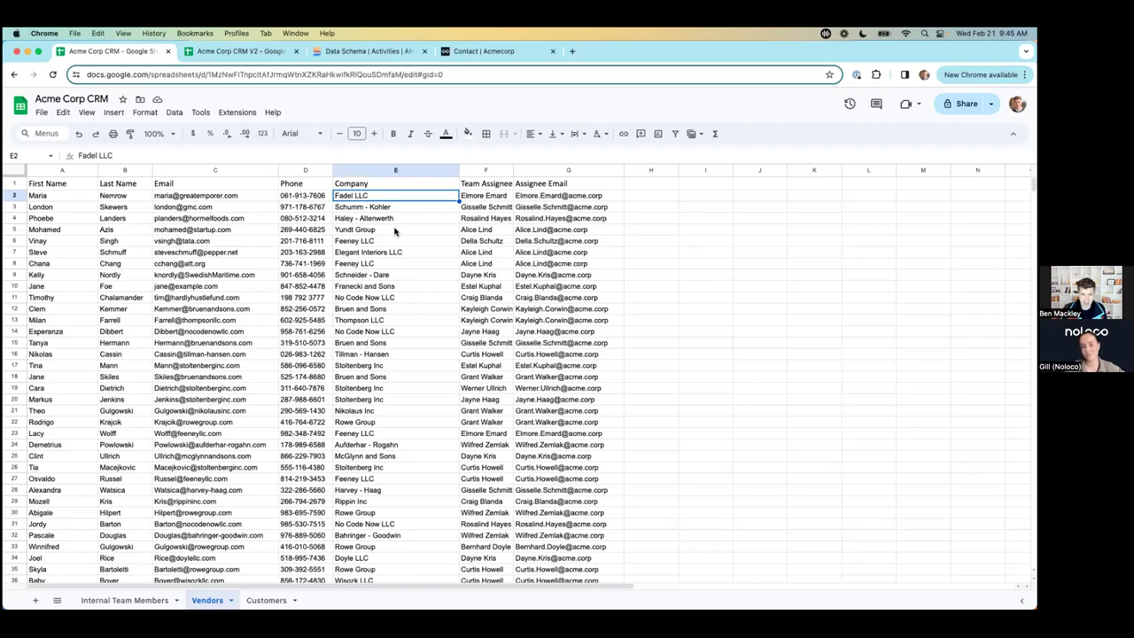
Step: Switch to the Acme Corp CRM V2 spreadsheet's browser tab
click(257, 53)
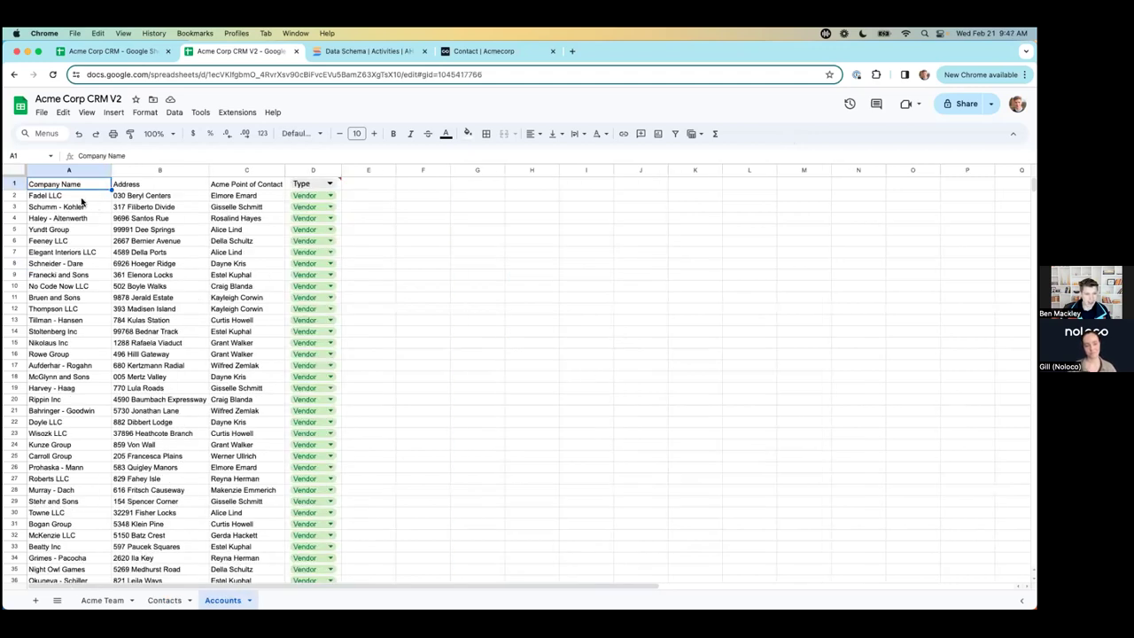
Step: Select the Fadel LLC account in A2, then switch to SmartSuite's AH CRM Data Schema page
click(84, 199)
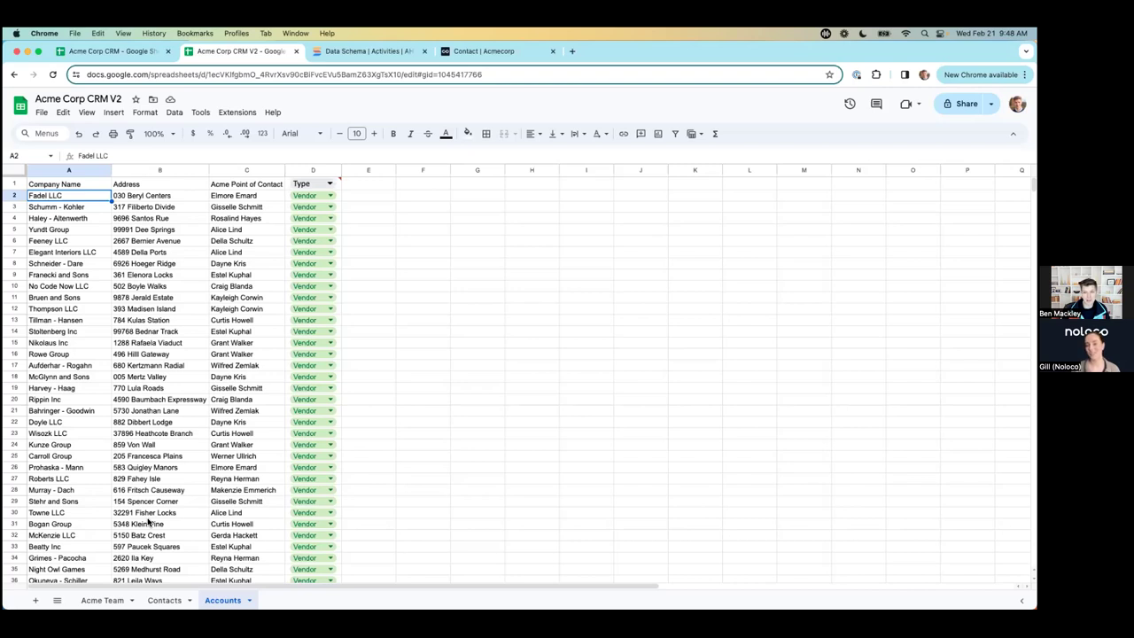
click(361, 59)
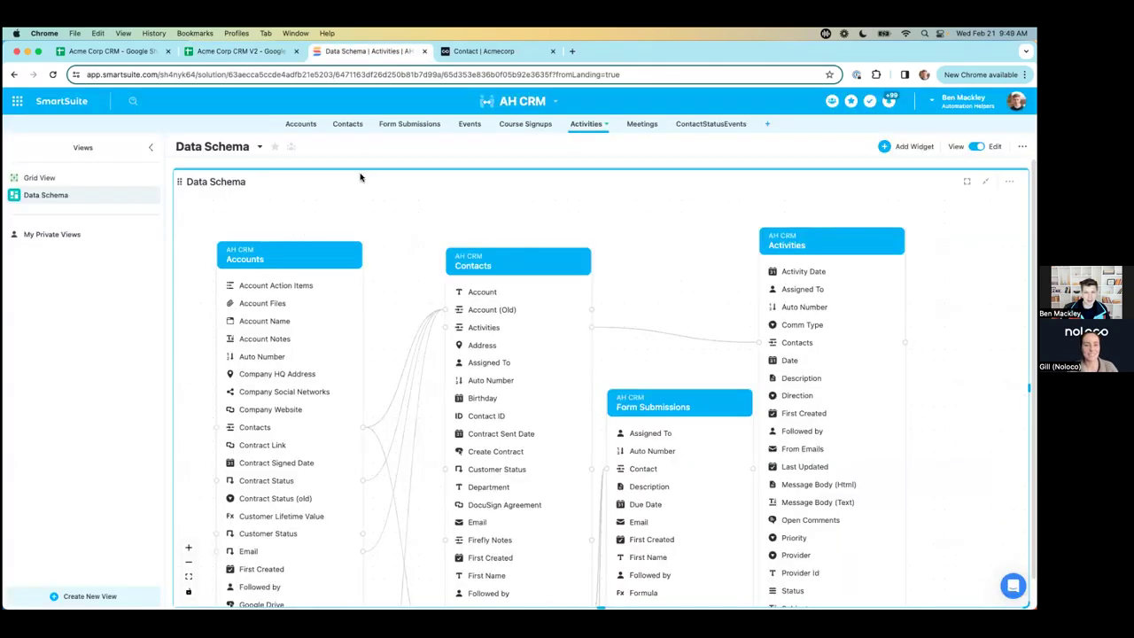
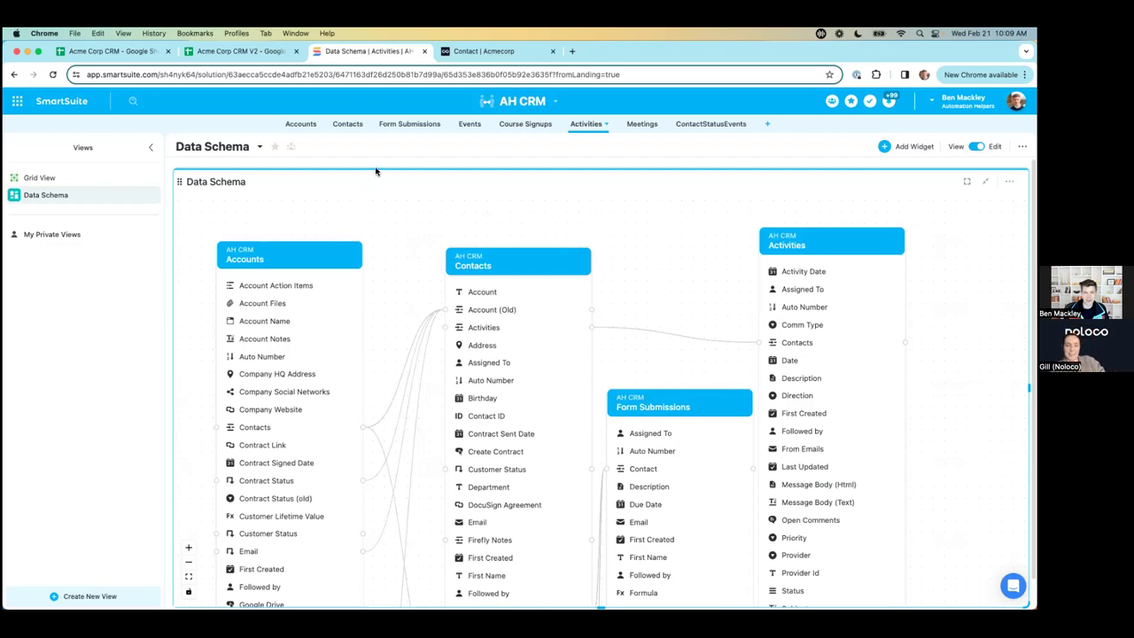
Step: Switch from SmartSuite to the Noloco 'Contact | Acmecorp' tab
click(478, 52)
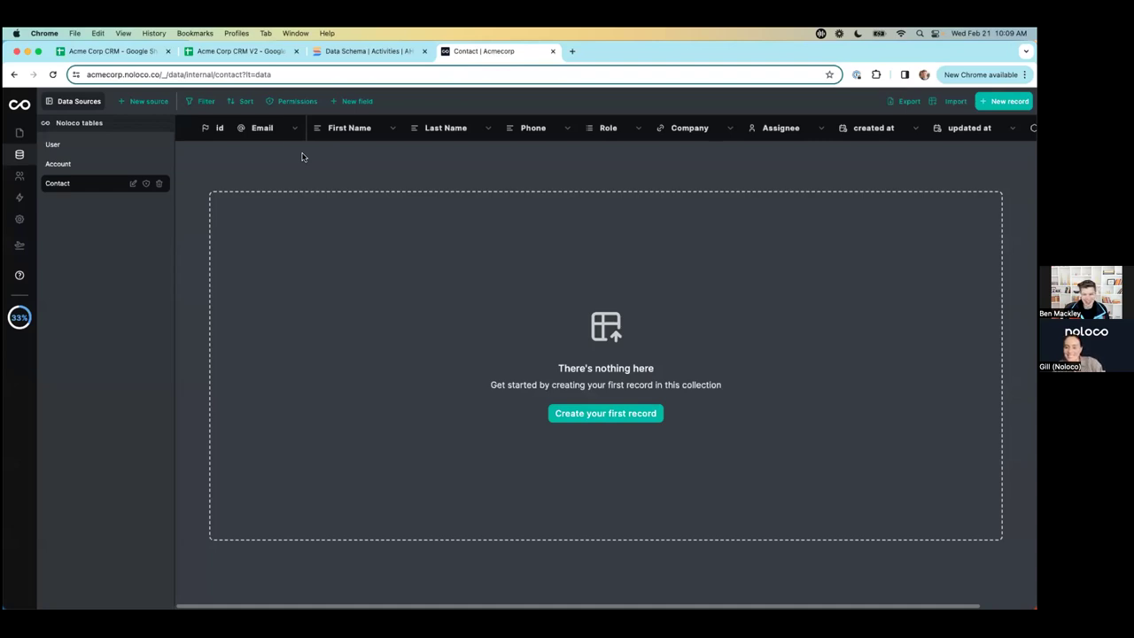
Step: Open the Account table's data, then view the live app's Account page
click(82, 164)
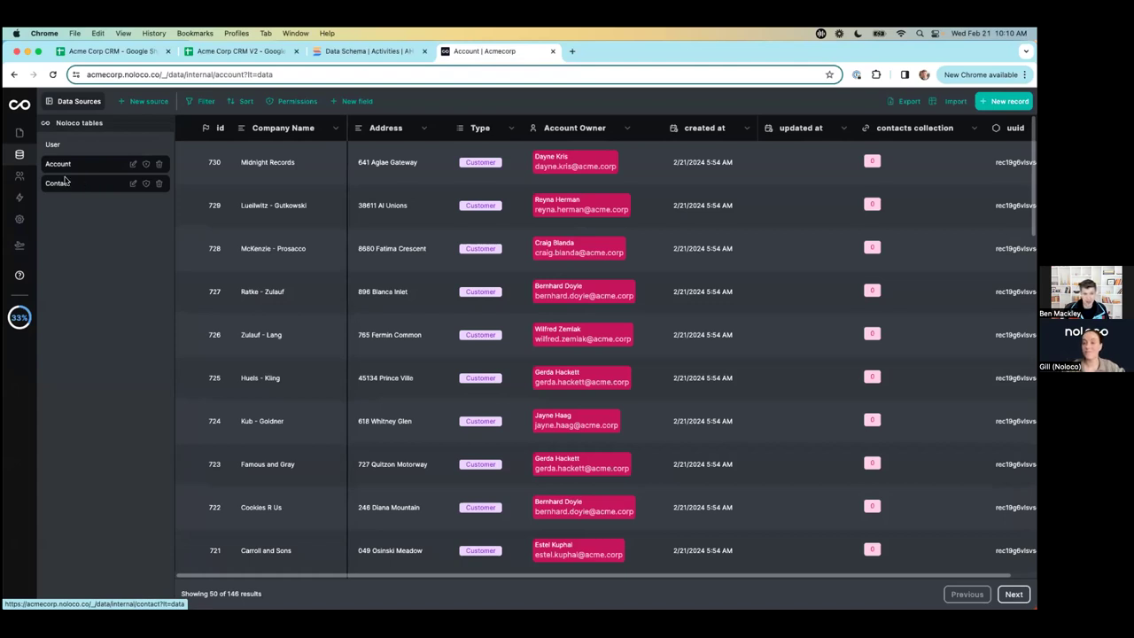
click(21, 134)
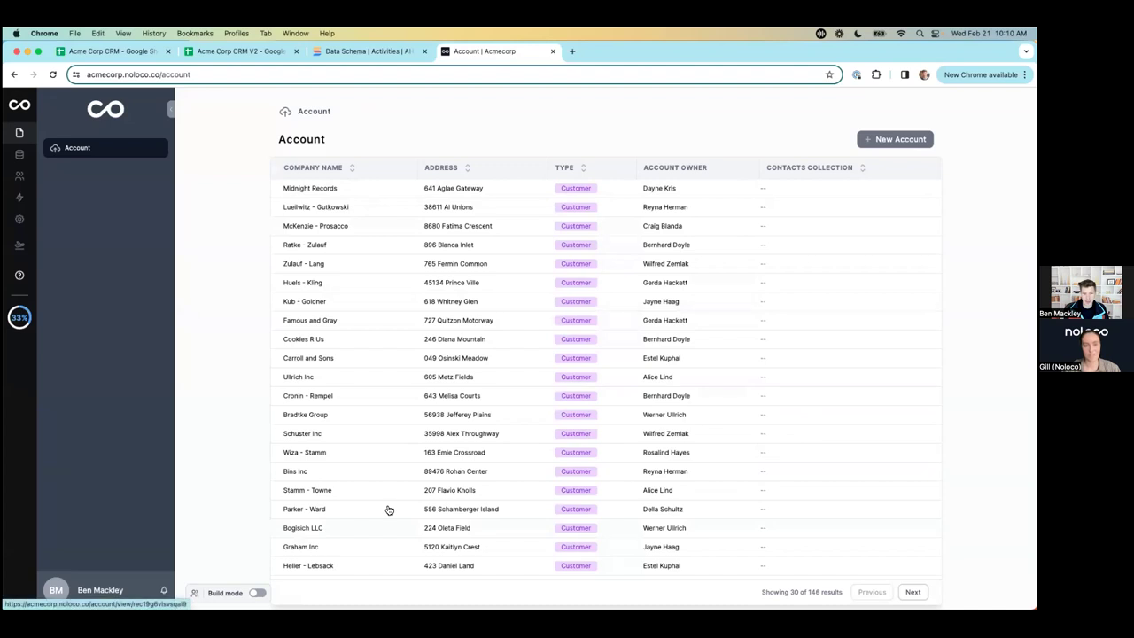
Step: Switch the live Account page into build mode
click(256, 592)
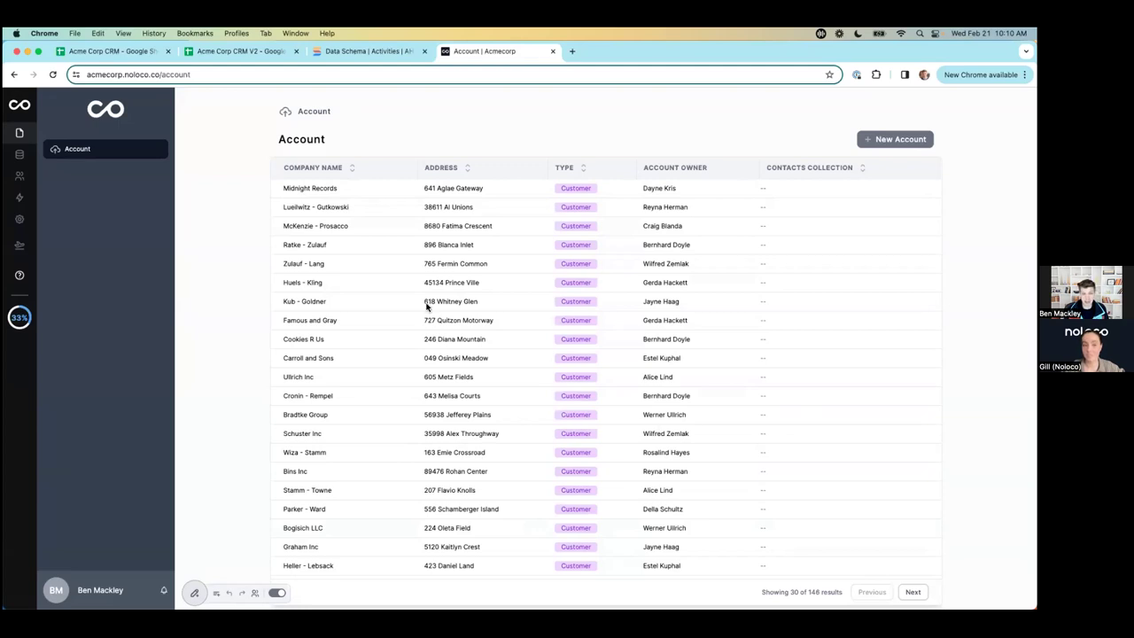
Step: Go back to the data tables, check the New source options, and open Contact
click(20, 156)
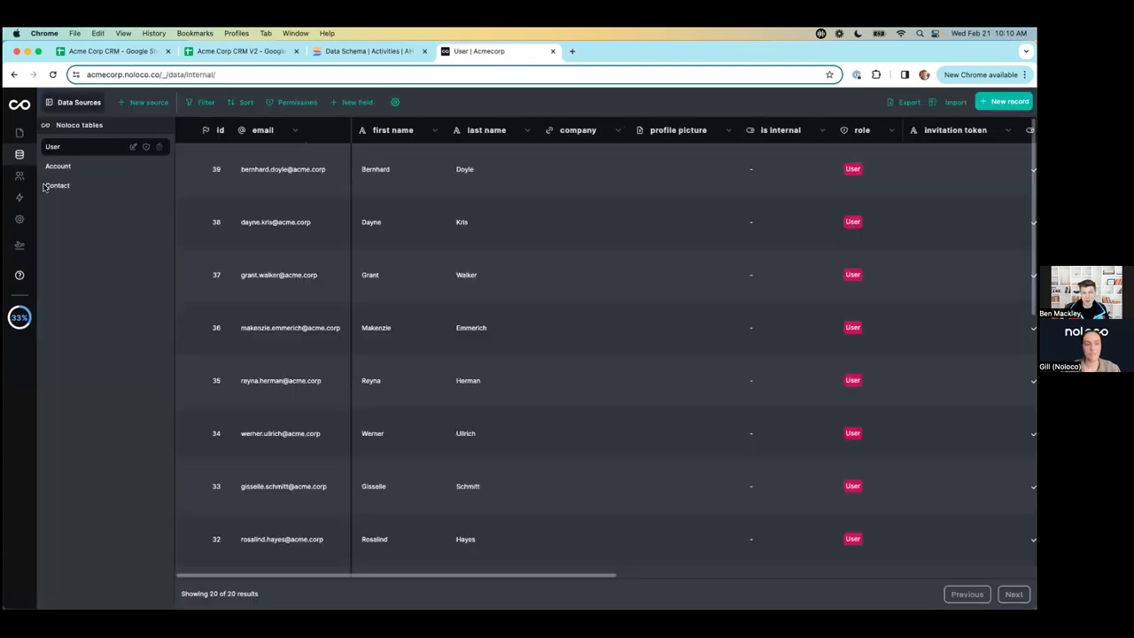
click(139, 110)
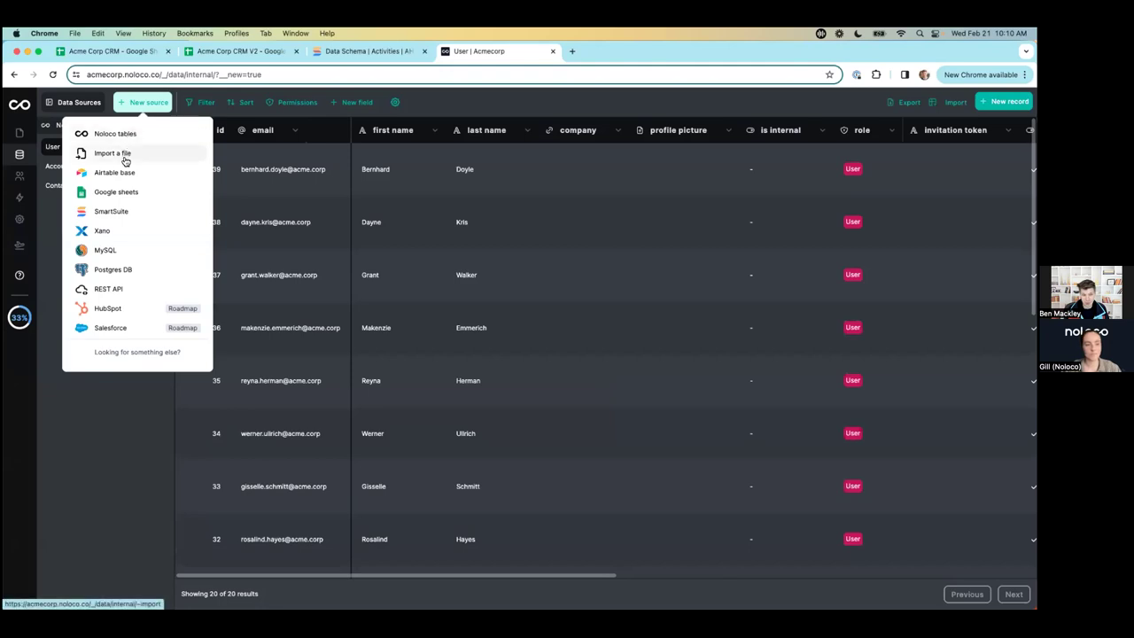
click(55, 239)
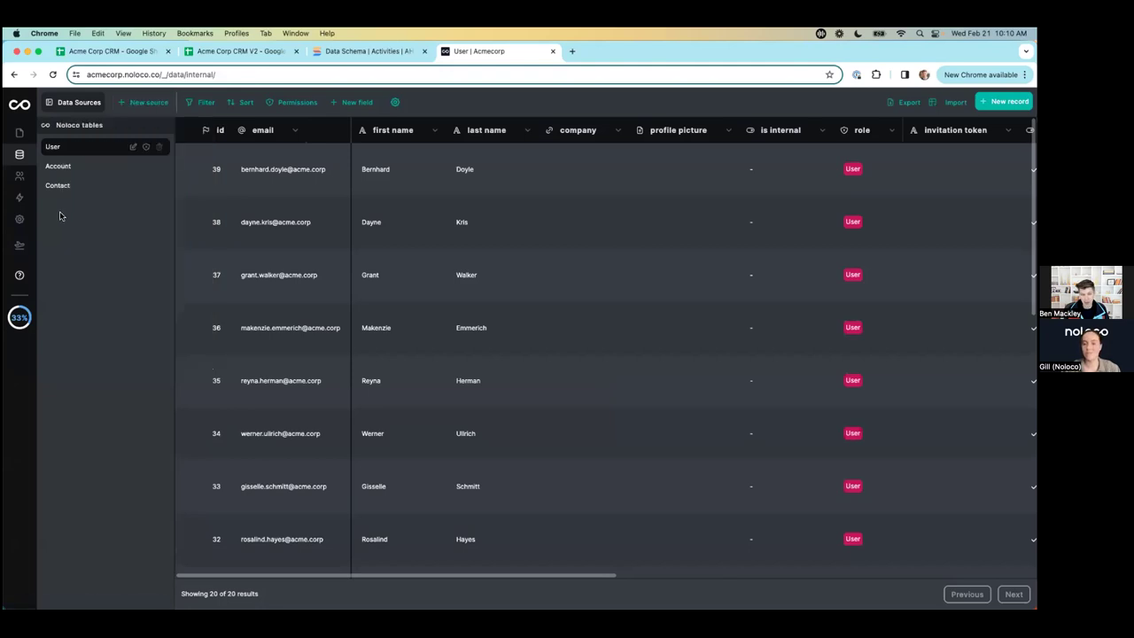
click(63, 192)
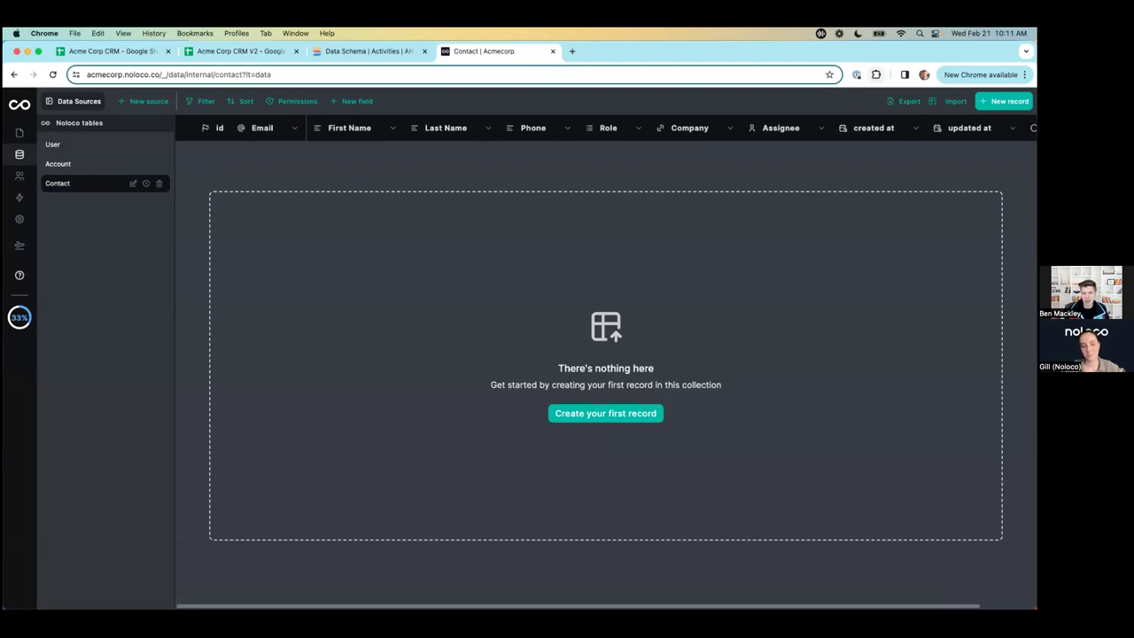
Step: Upload 'Acme Corp CRM V3 - Contacts.csv' from Downloads into a Contact CSV import
click(952, 101)
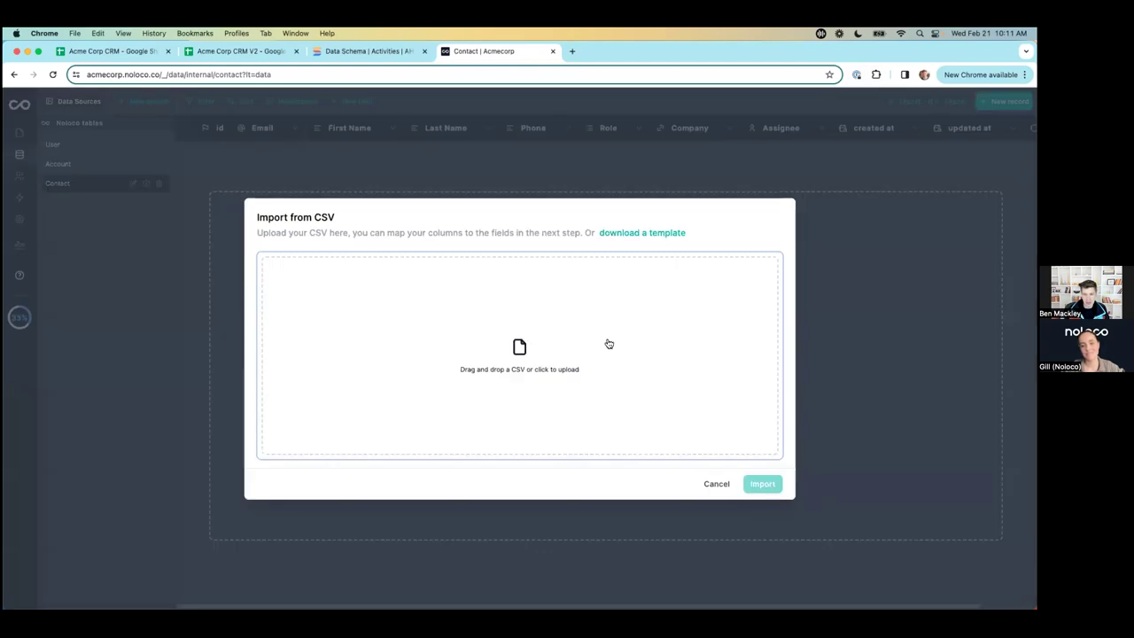
click(542, 339)
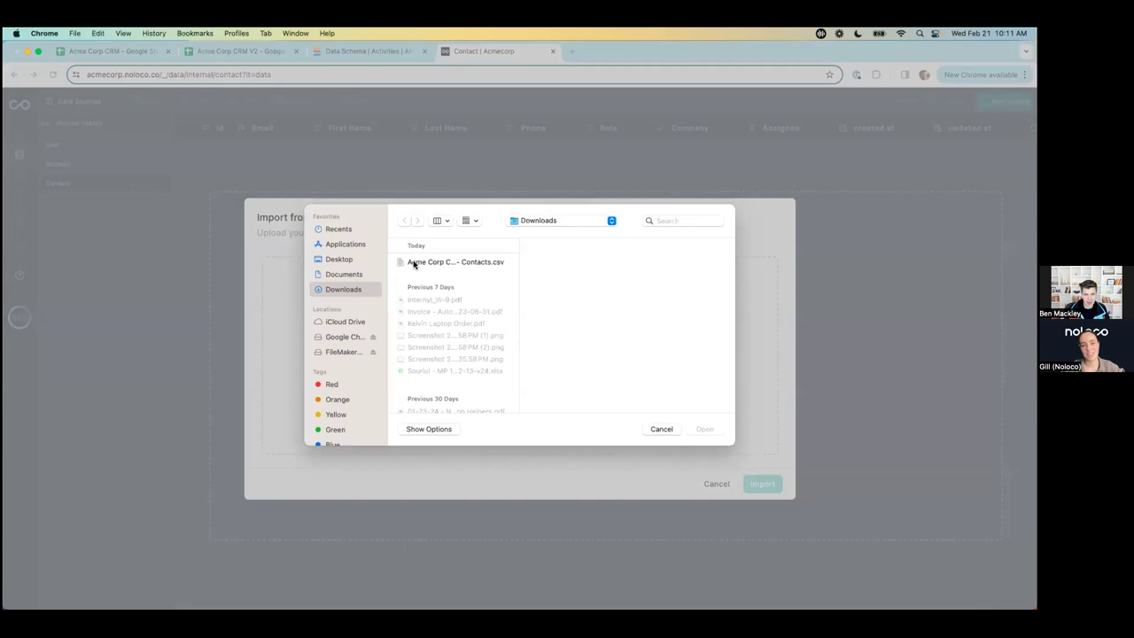
click(418, 265)
click(710, 432)
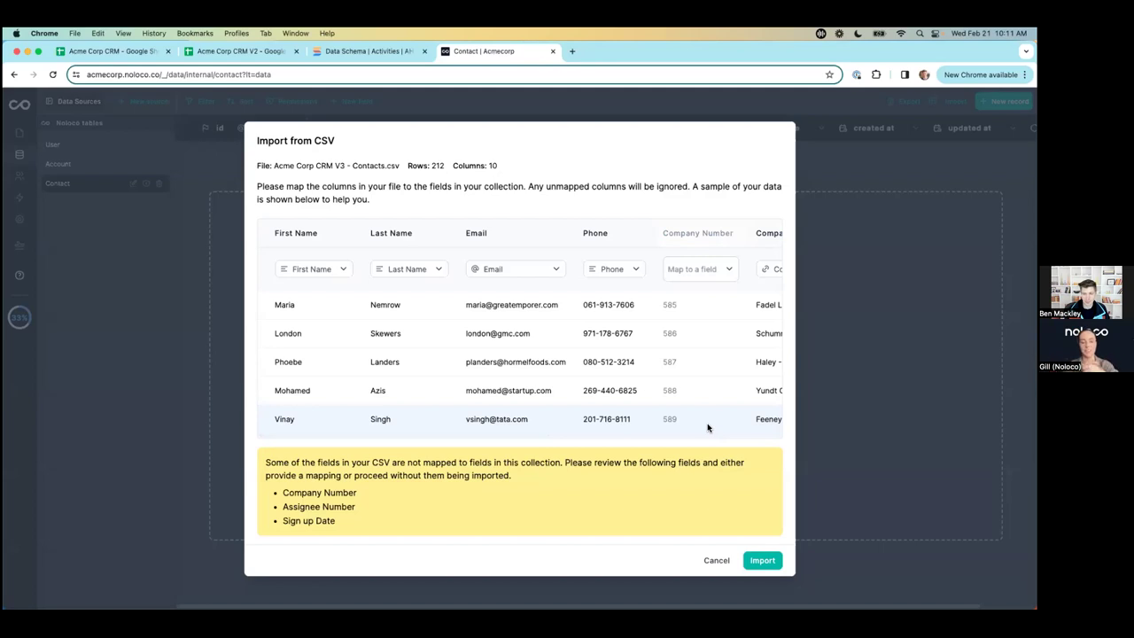
Step: Map the Company Number column to the Company field
scroll(707, 427, right, 3)
scroll(707, 428, right, 2)
click(646, 275)
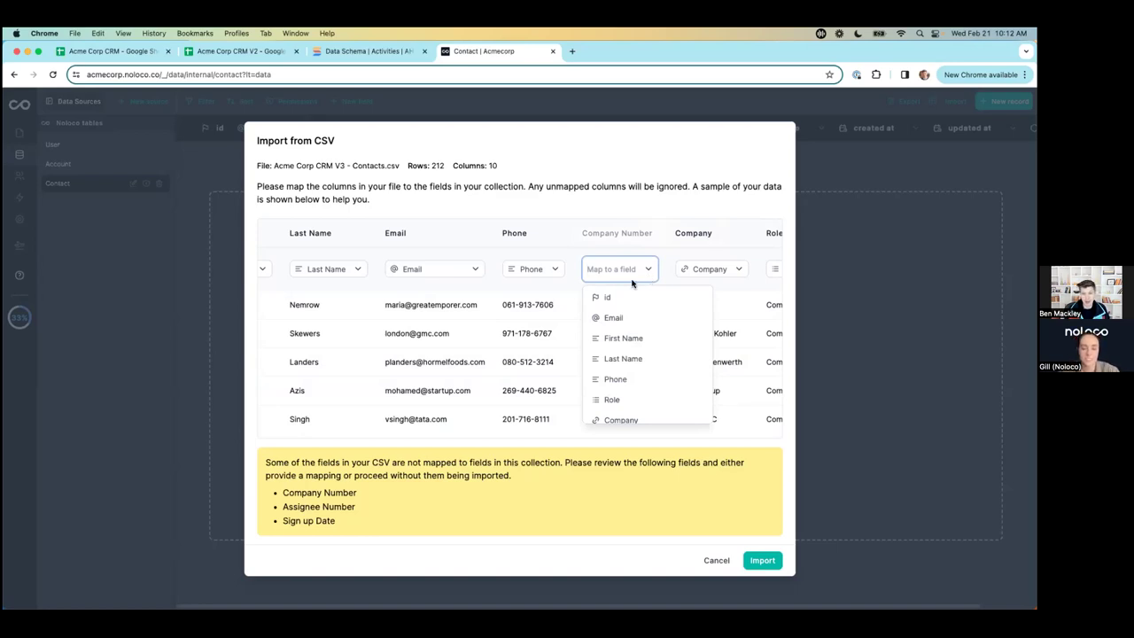
scroll(398, 241, left, 3)
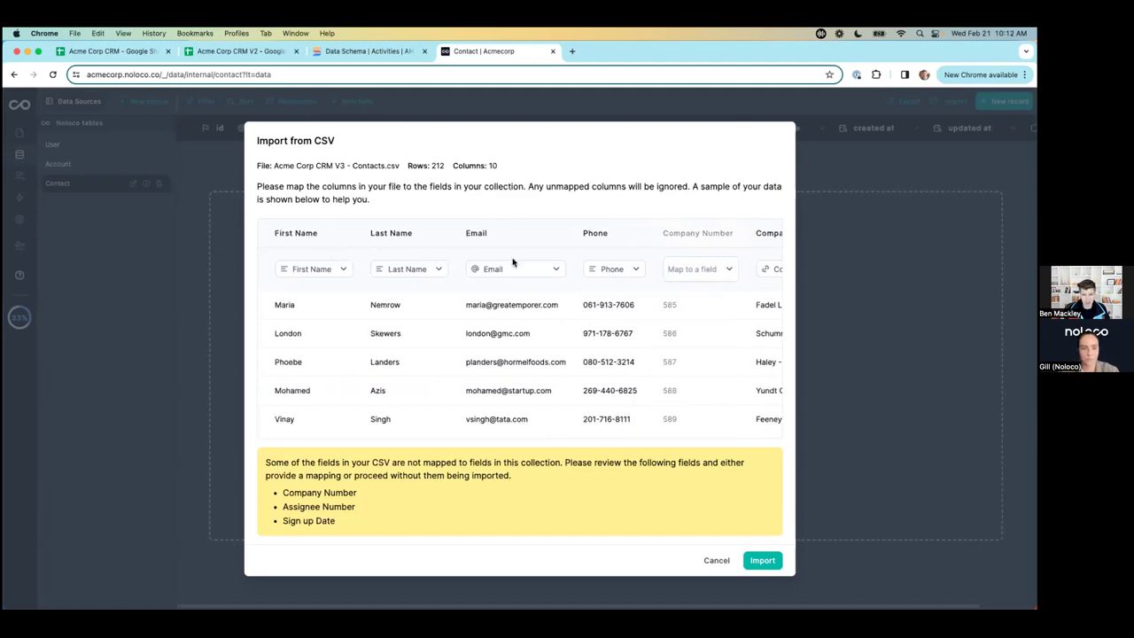
scroll(540, 257, right, 1)
scroll(539, 257, right, 5)
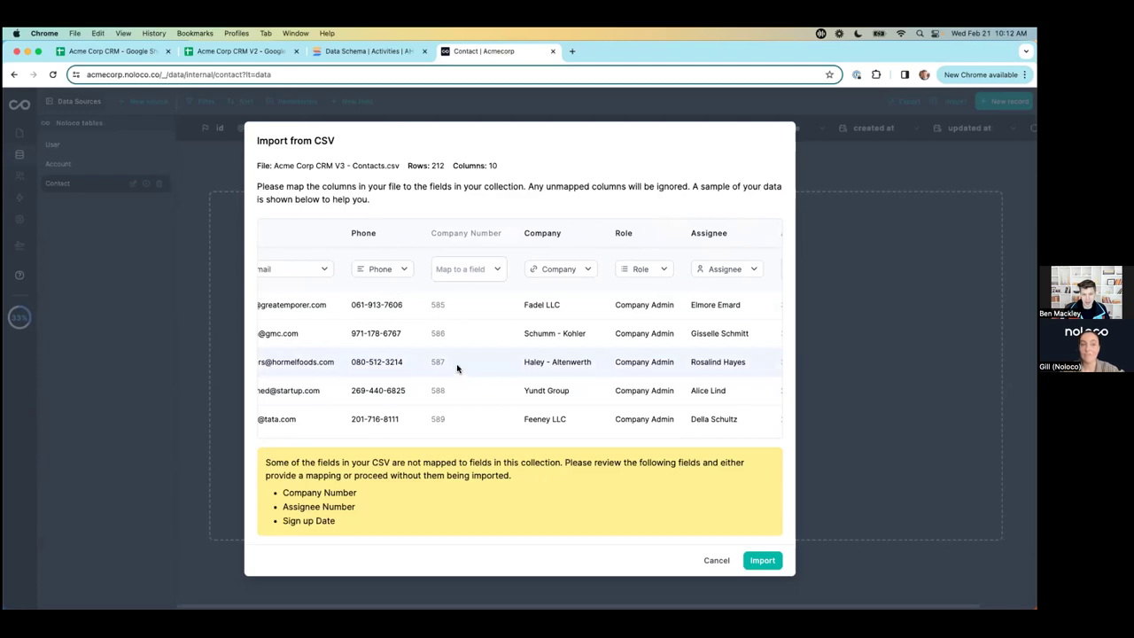
click(486, 278)
scroll(480, 356, down, 2)
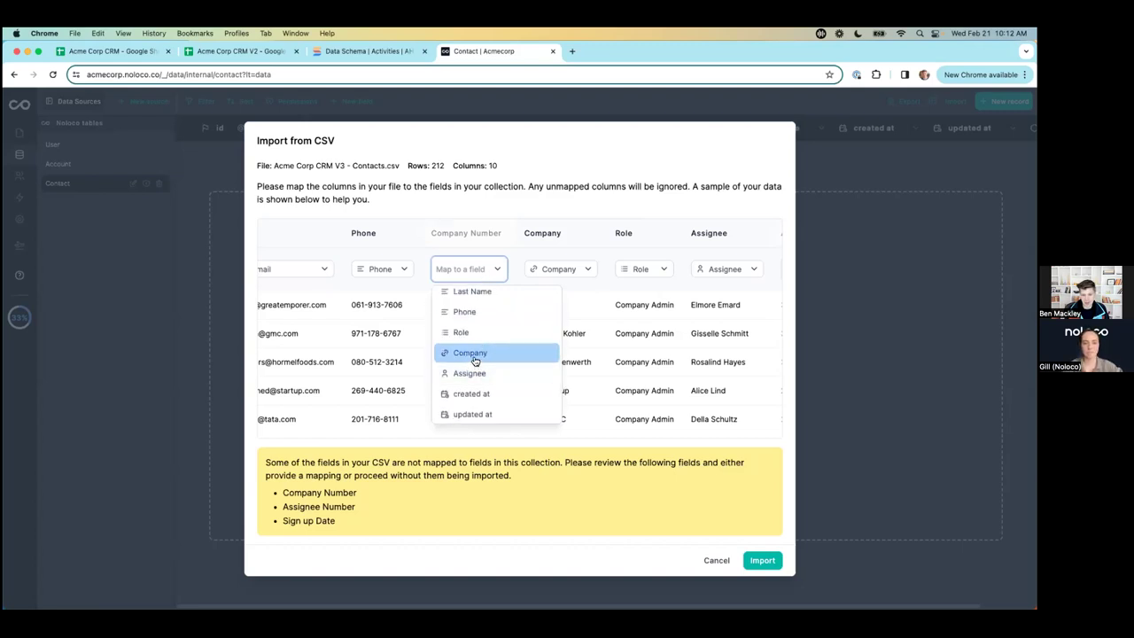
click(472, 352)
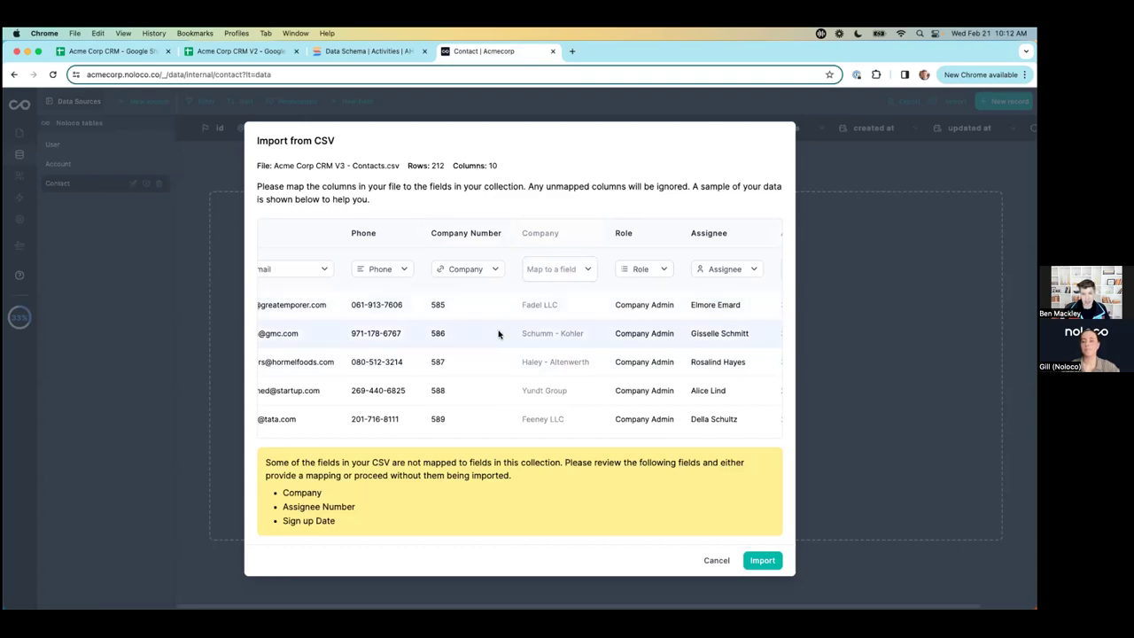
Step: Map the Assignee Number column to the Assignee field
scroll(498, 333, right, 5)
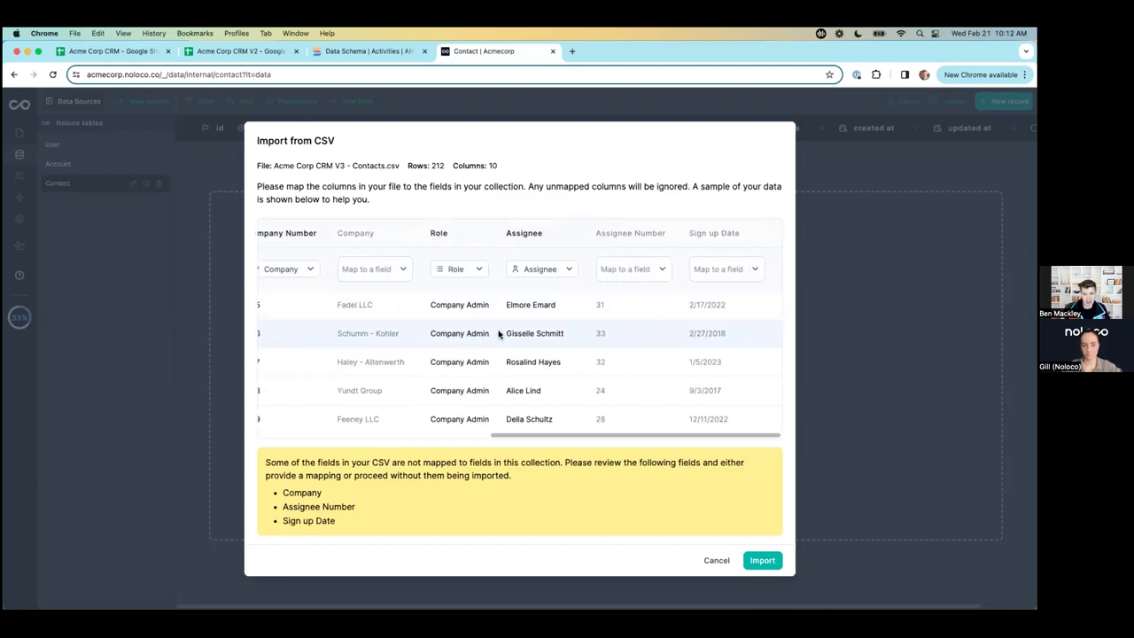
click(638, 270)
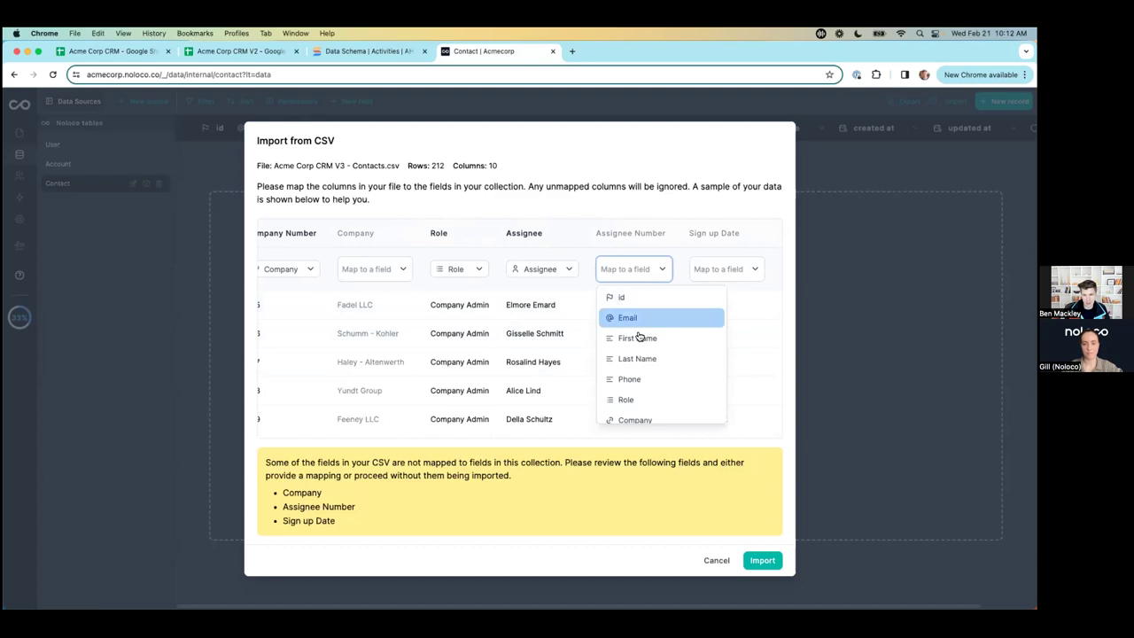
scroll(638, 335, down, 3)
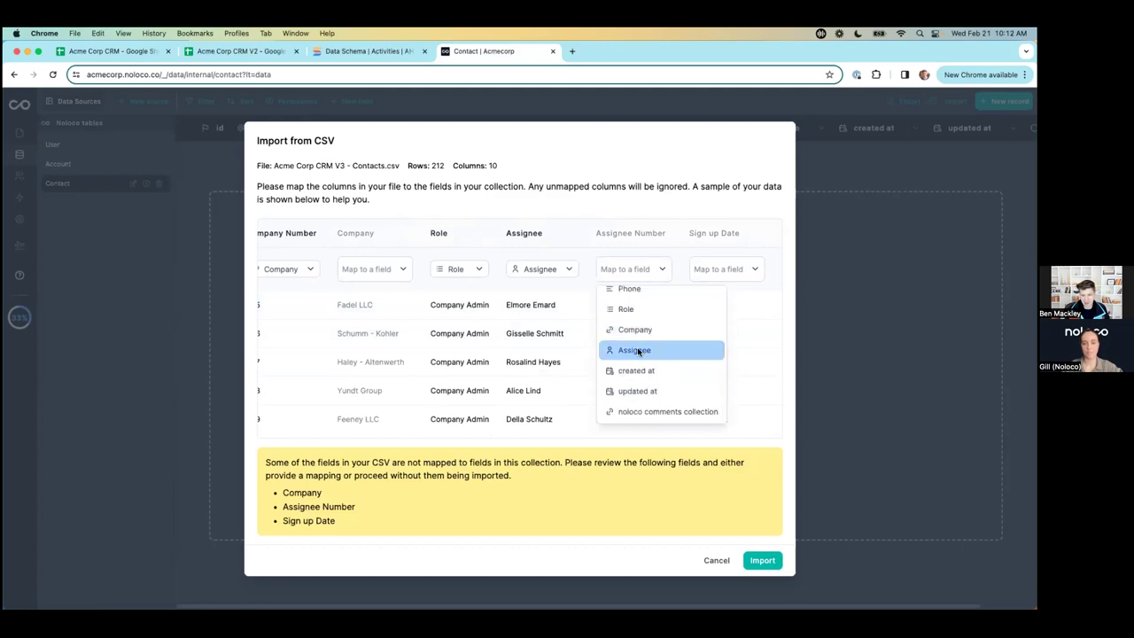
click(638, 351)
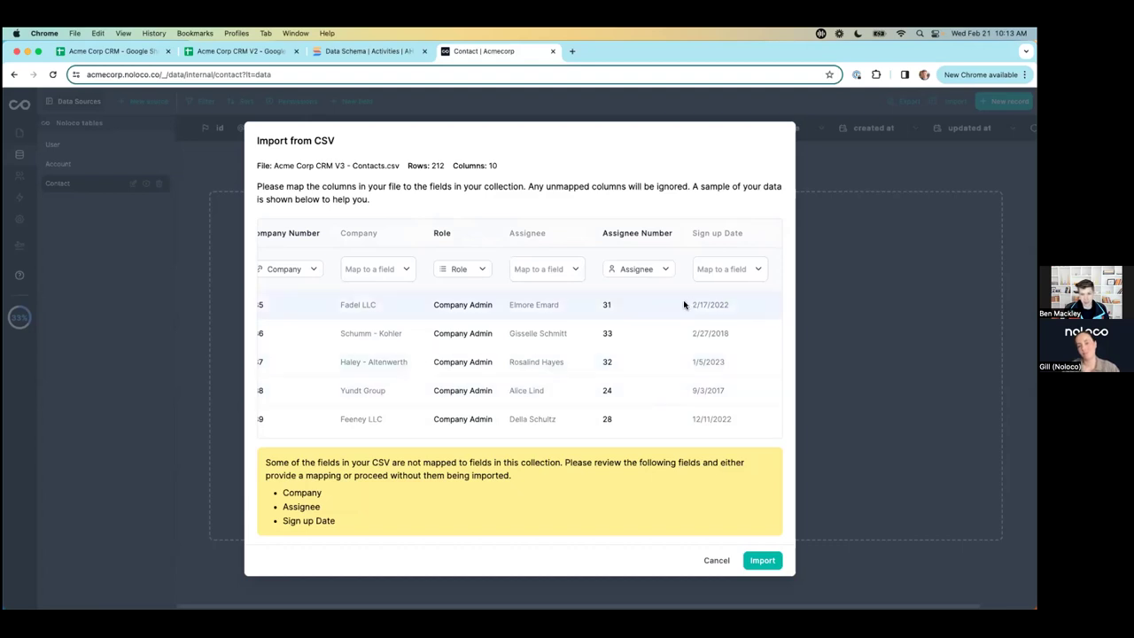
Step: Map the Sign up Date column to the created at field
click(727, 273)
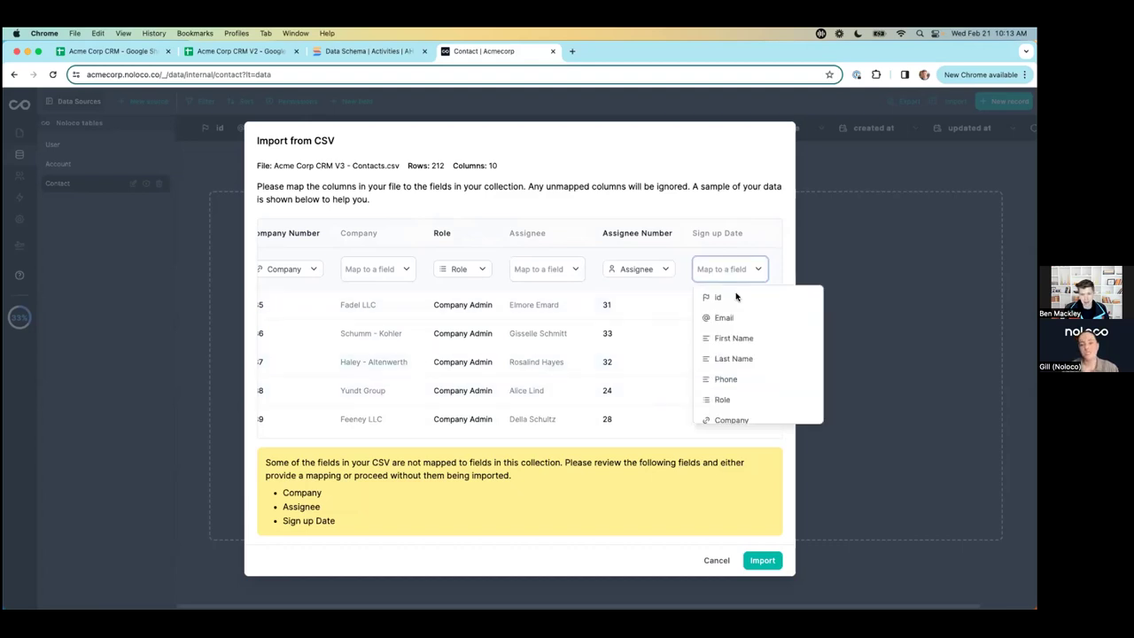
scroll(742, 379, down, 3)
click(749, 375)
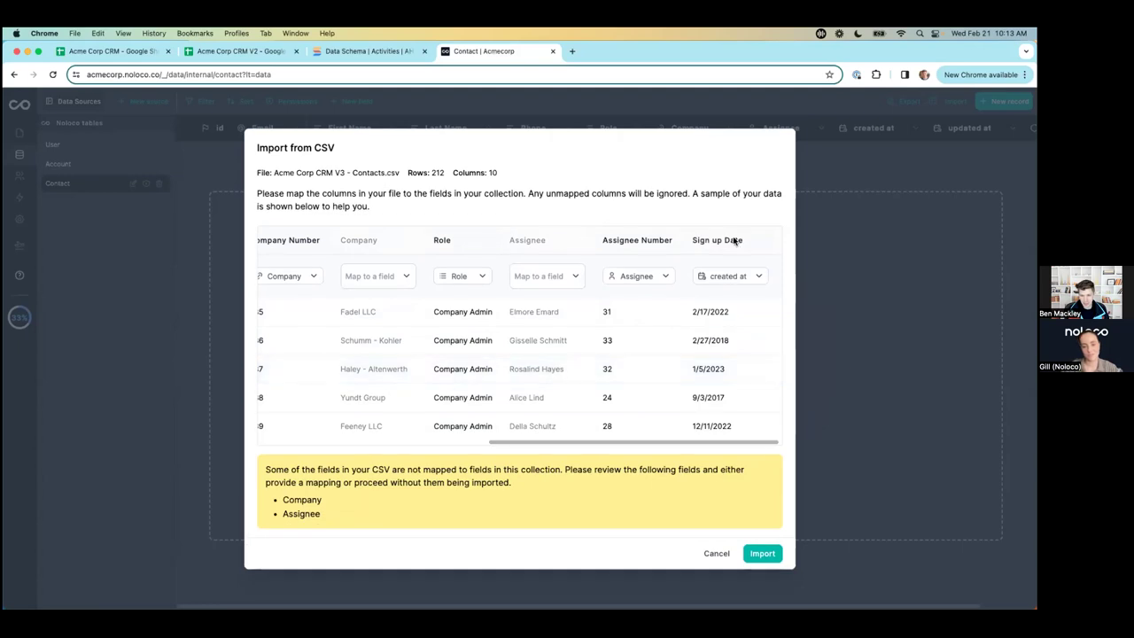
Step: Run the import of the 212 mapped contacts and dismiss the confirmation
click(763, 556)
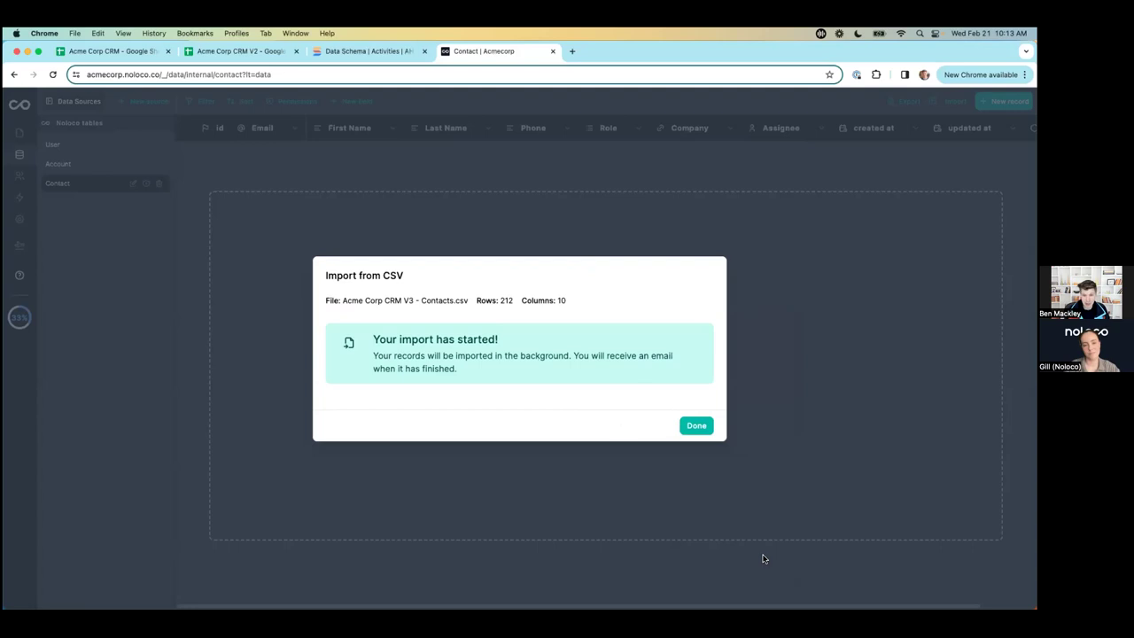
click(707, 432)
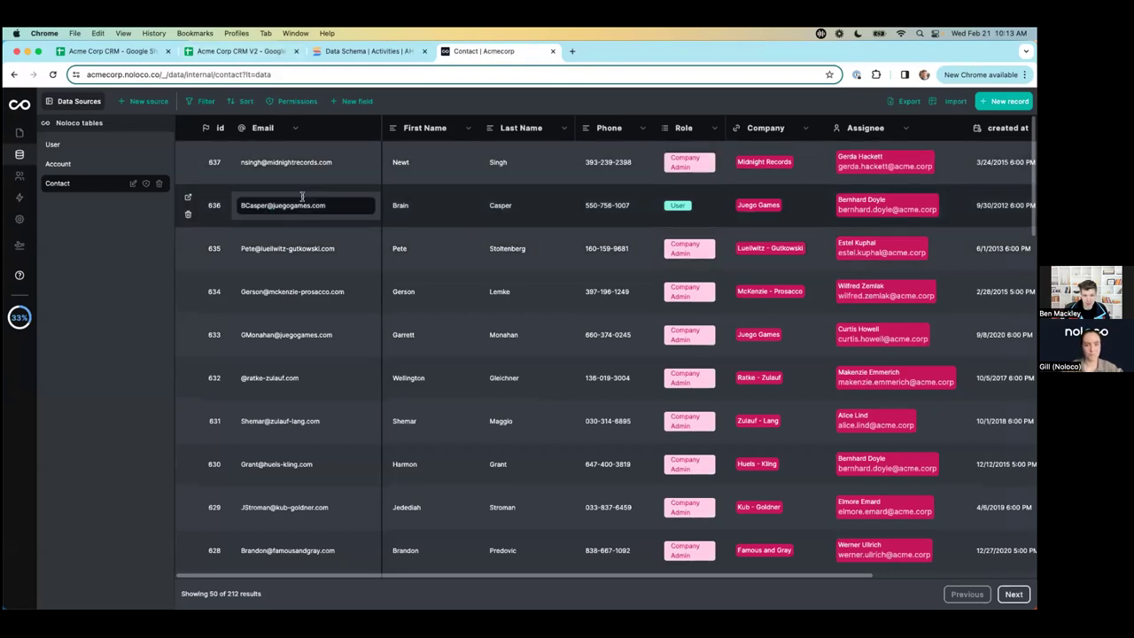
Step: Review the imported contact rows, then open the Account table
scroll(514, 248, right, 2)
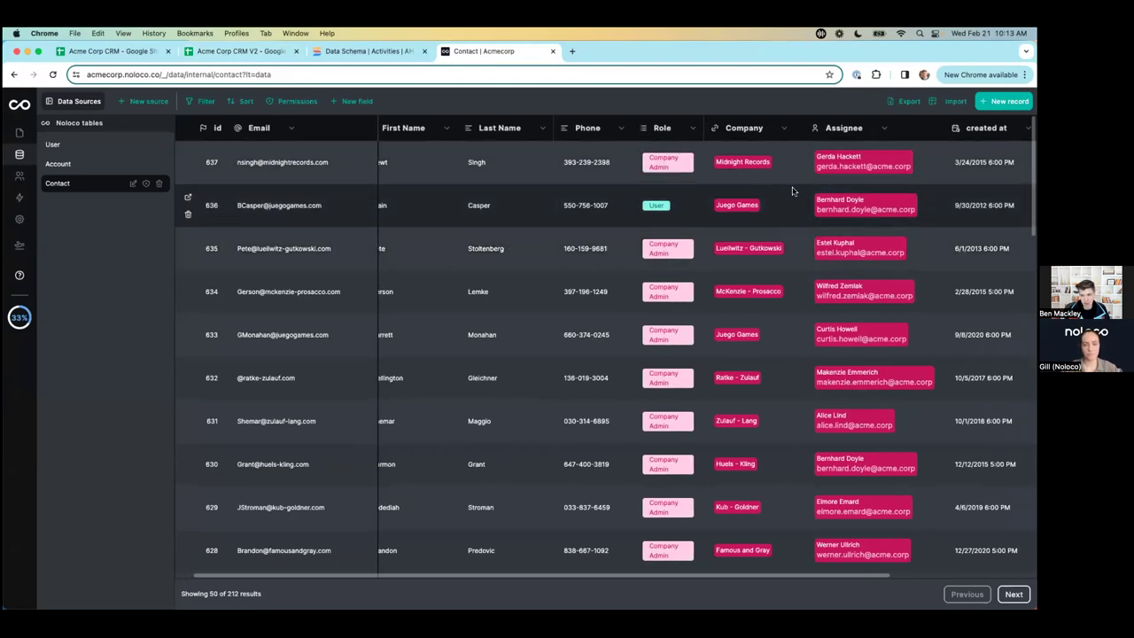
scroll(792, 194, right, 5)
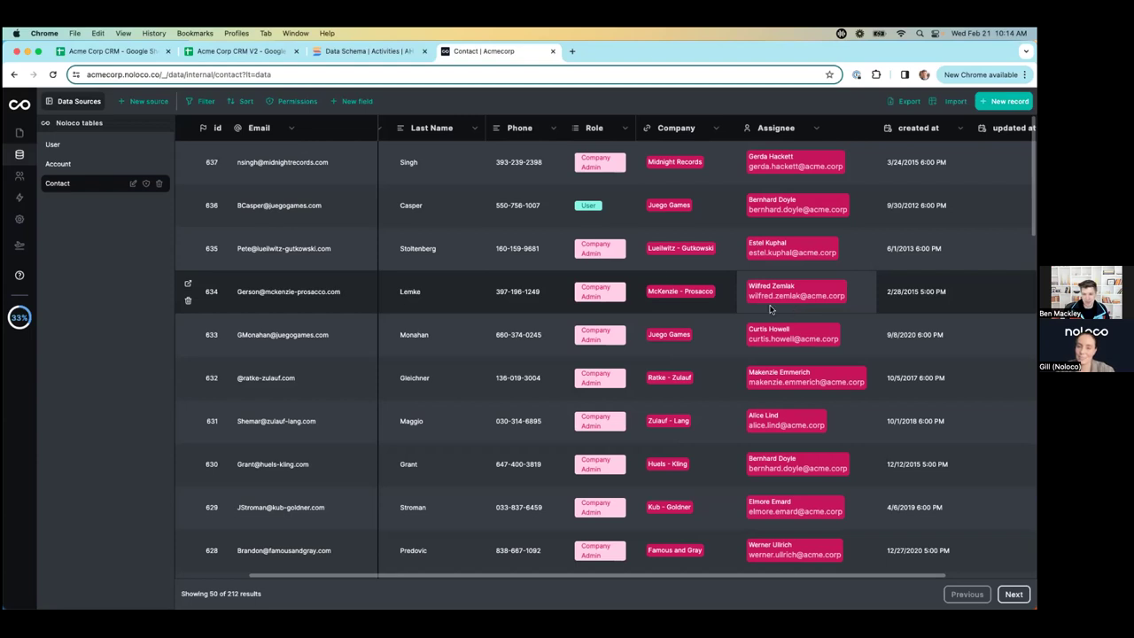
scroll(629, 283, left, 3)
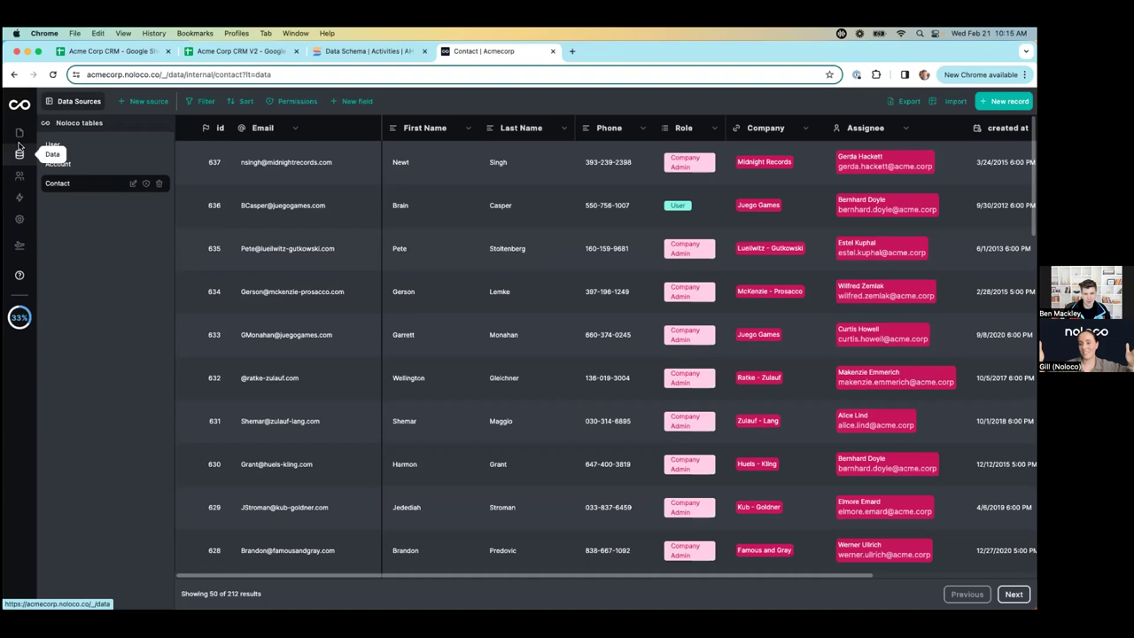
click(73, 170)
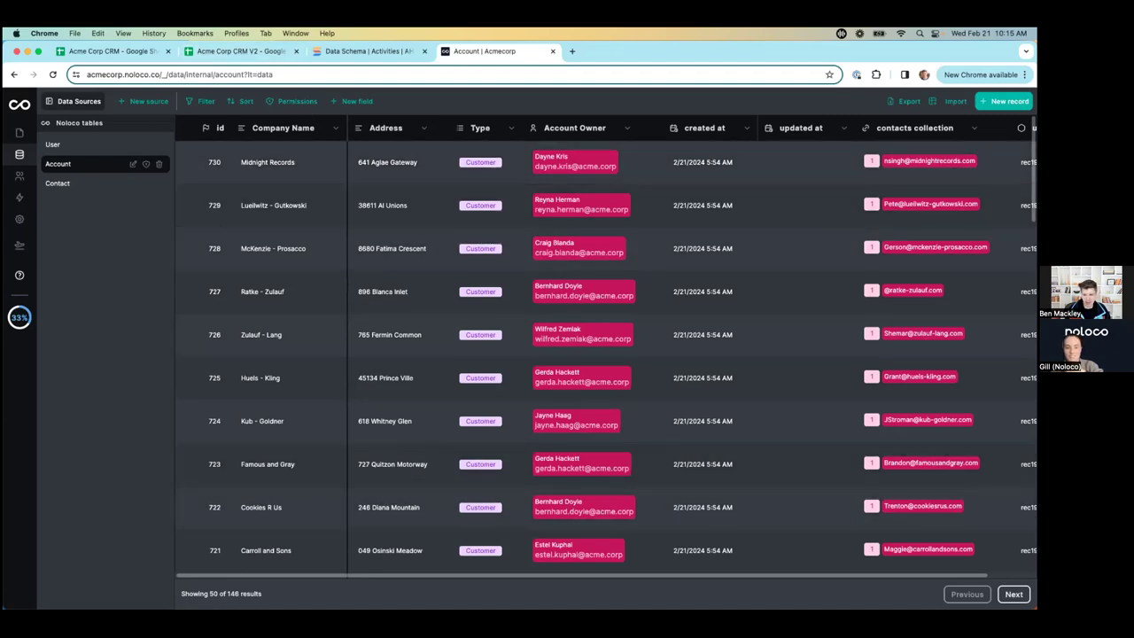
Step: Load the last page of Account records, showing the 46 Vendor accounts
click(1013, 593)
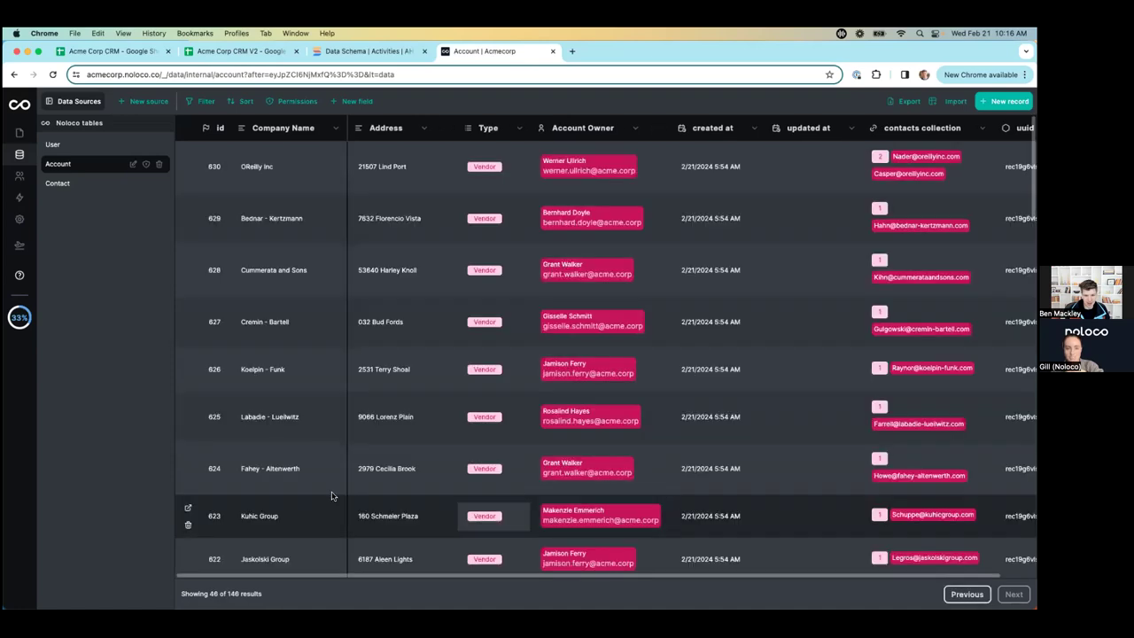
scroll(332, 495, down, 20)
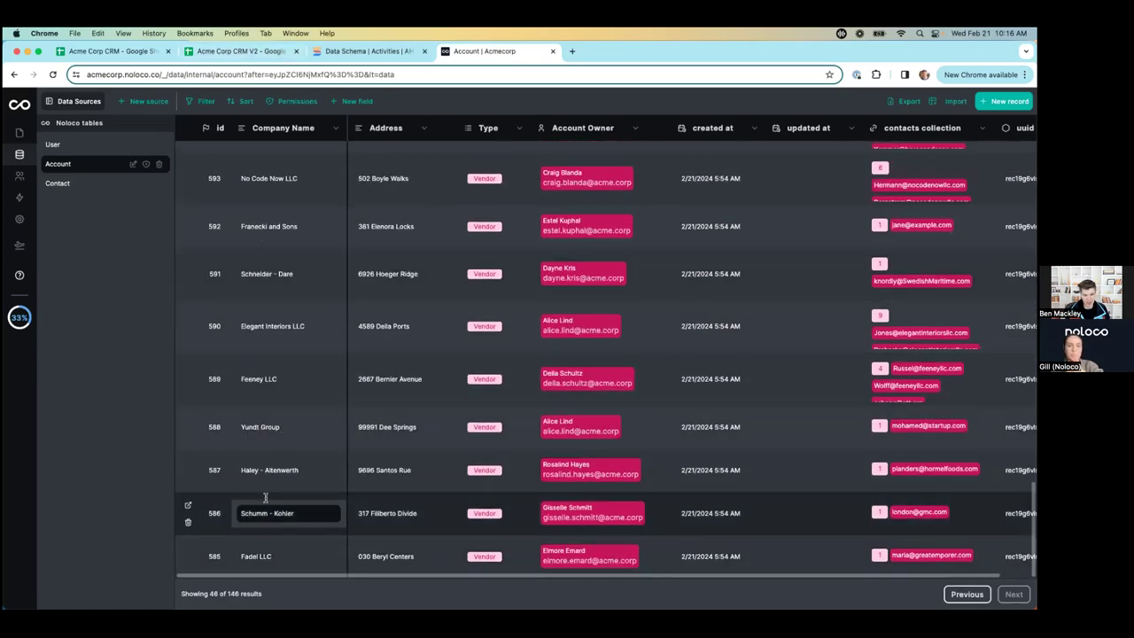
Step: In the Acme Corp CRM V2 sheet, insert a blank column before Company Name
click(252, 53)
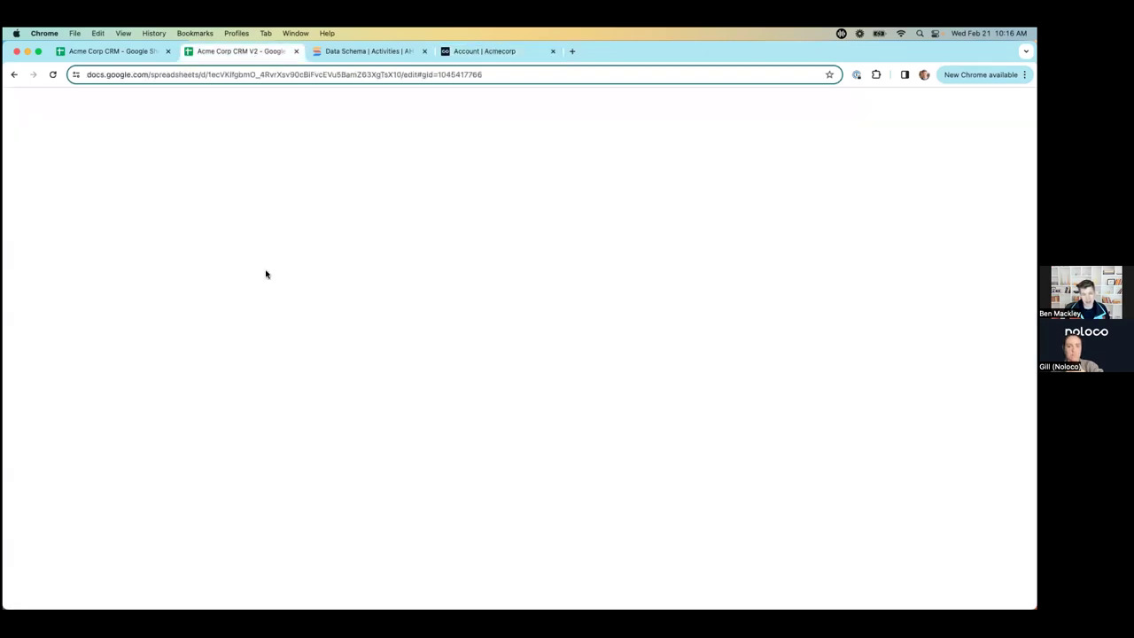
click(64, 170)
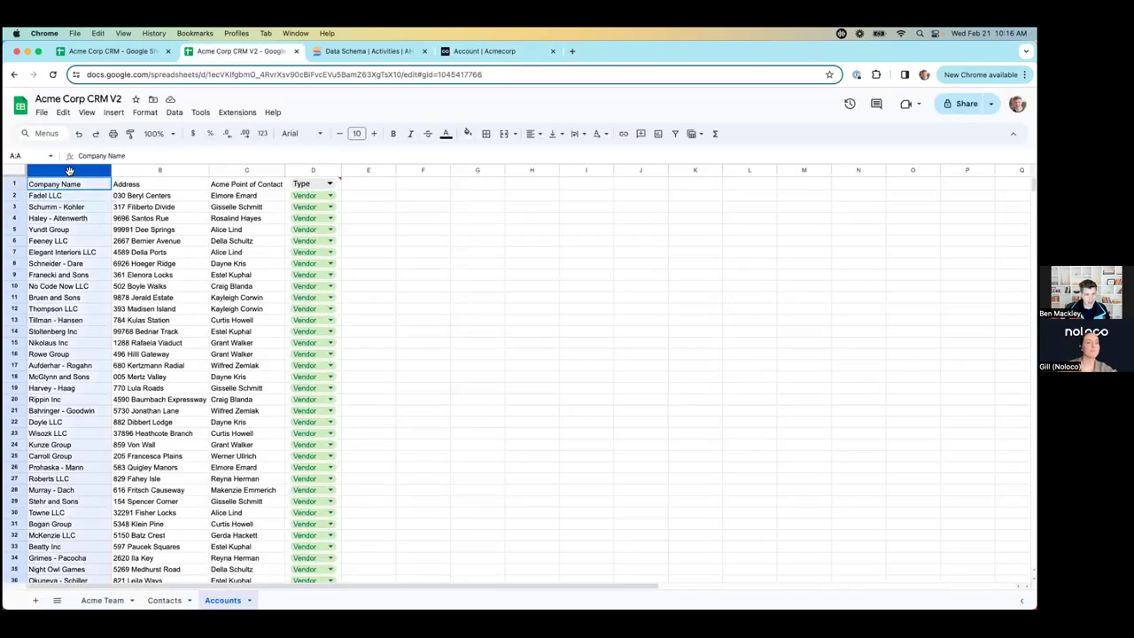
right_click(64, 170)
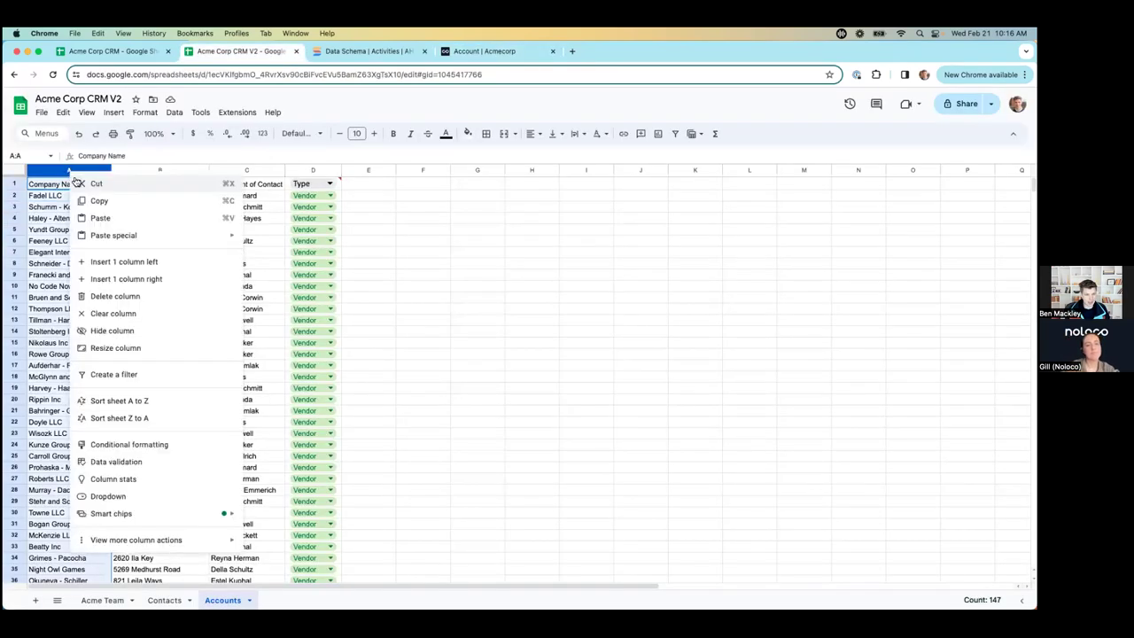
click(124, 261)
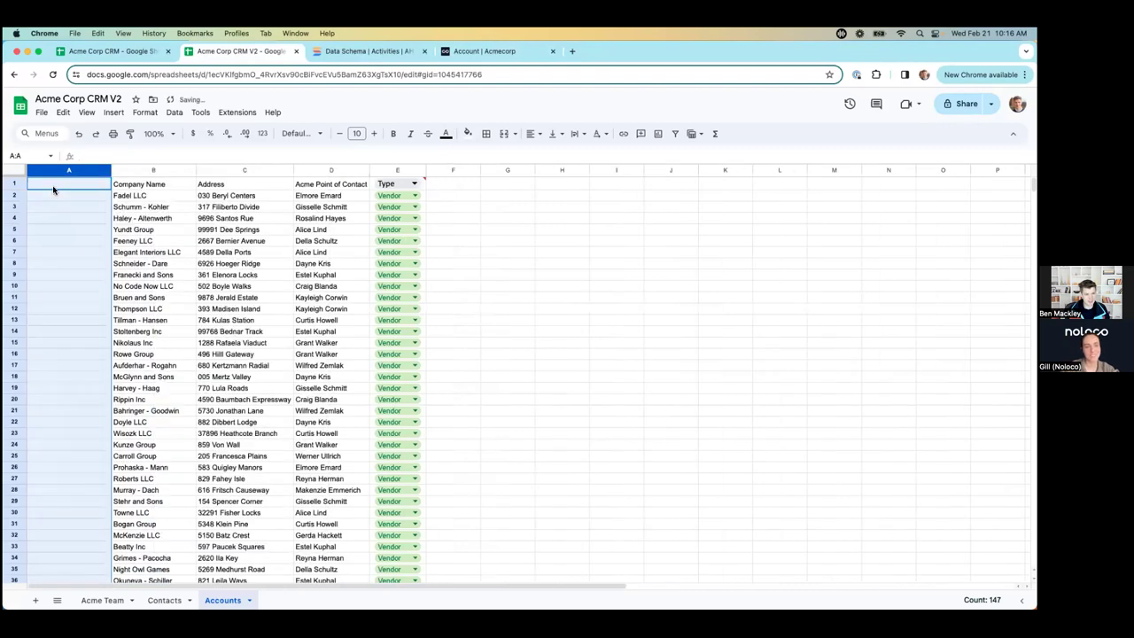
Step: Enter the header 'Company Id' in A1, with 587 and 588 below it
text(Company Id)
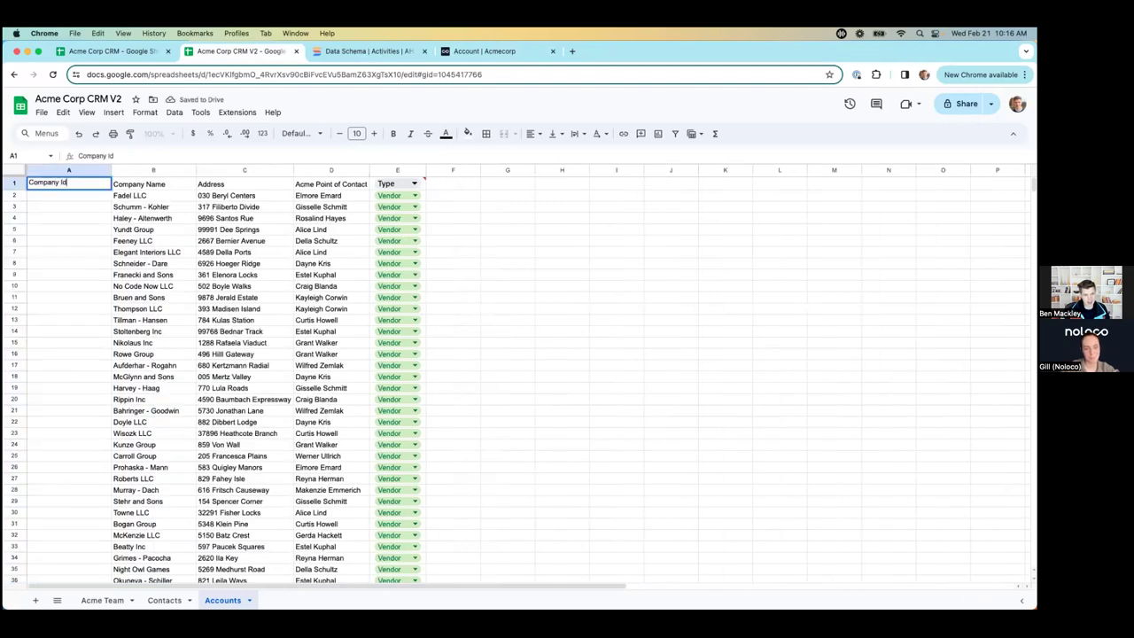
key(Return)
text(587)
key(Return)
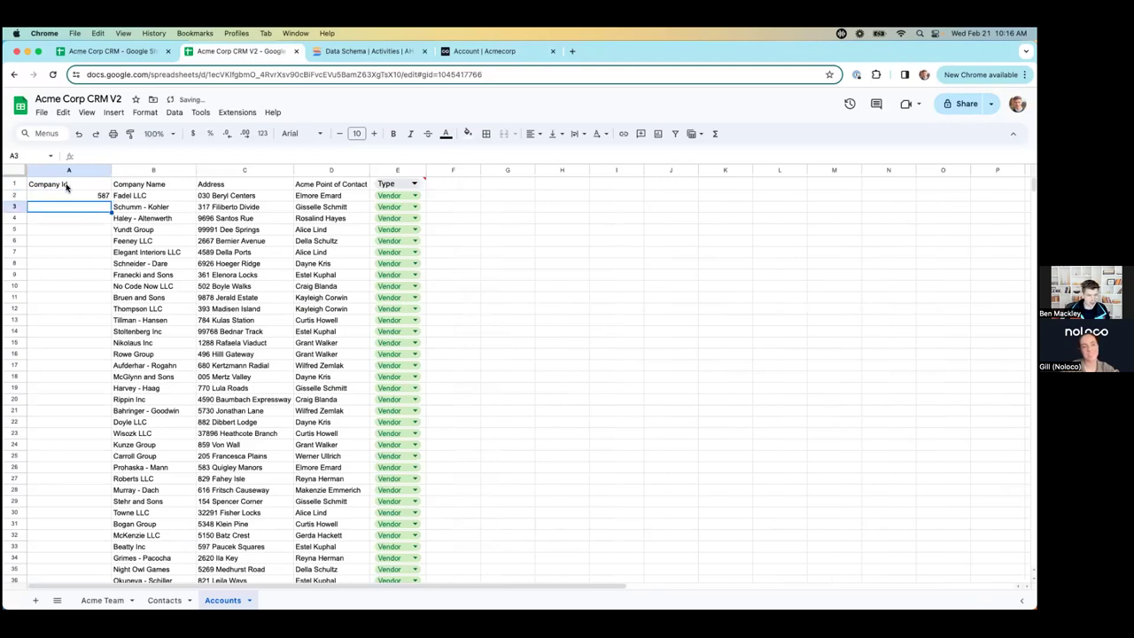
text(588)
key(Return)
Step: Fill the Company Id series down column A, then return to the Noloco tab
click(100, 195)
shift+click(102, 206)
drag(111, 212, 104, 595)
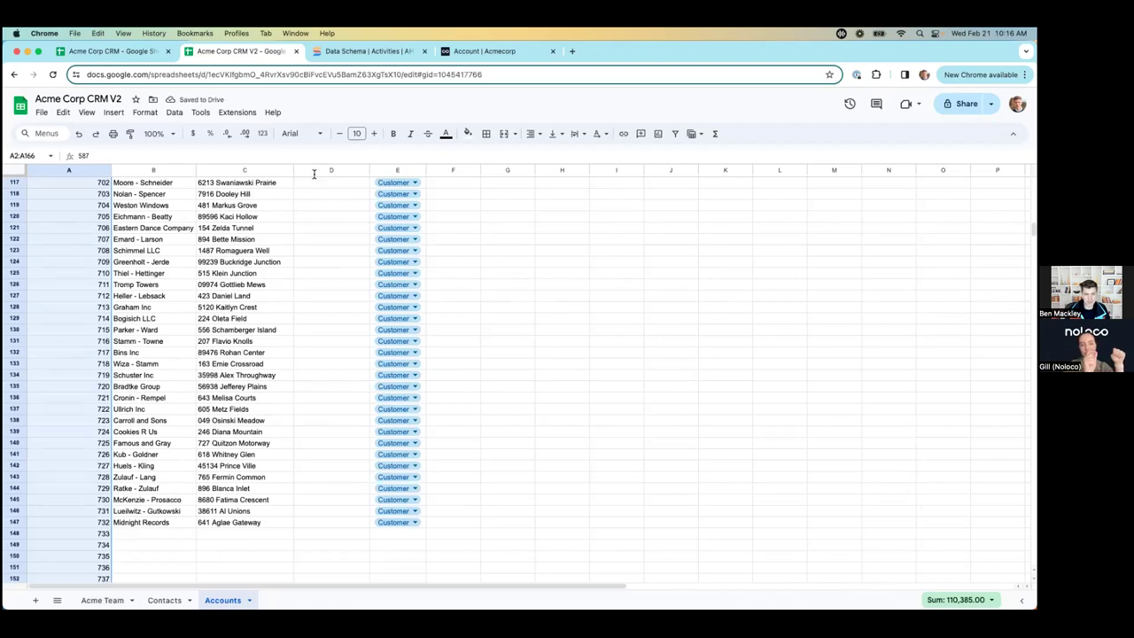
scroll(311, 397, up, 20)
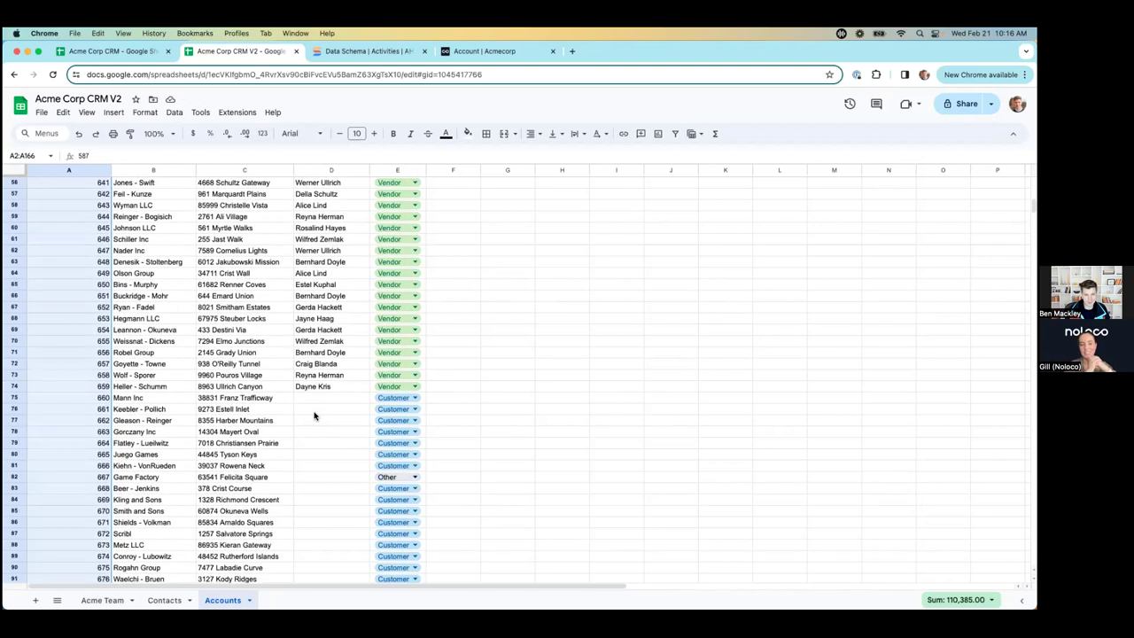
scroll(315, 416, up, 2)
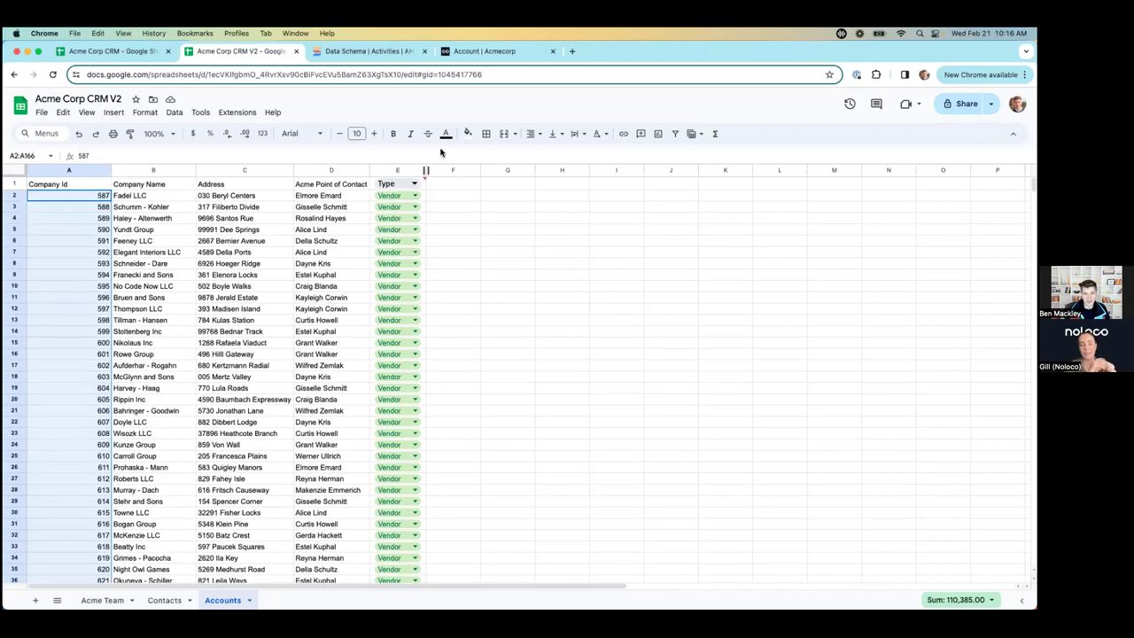
click(483, 53)
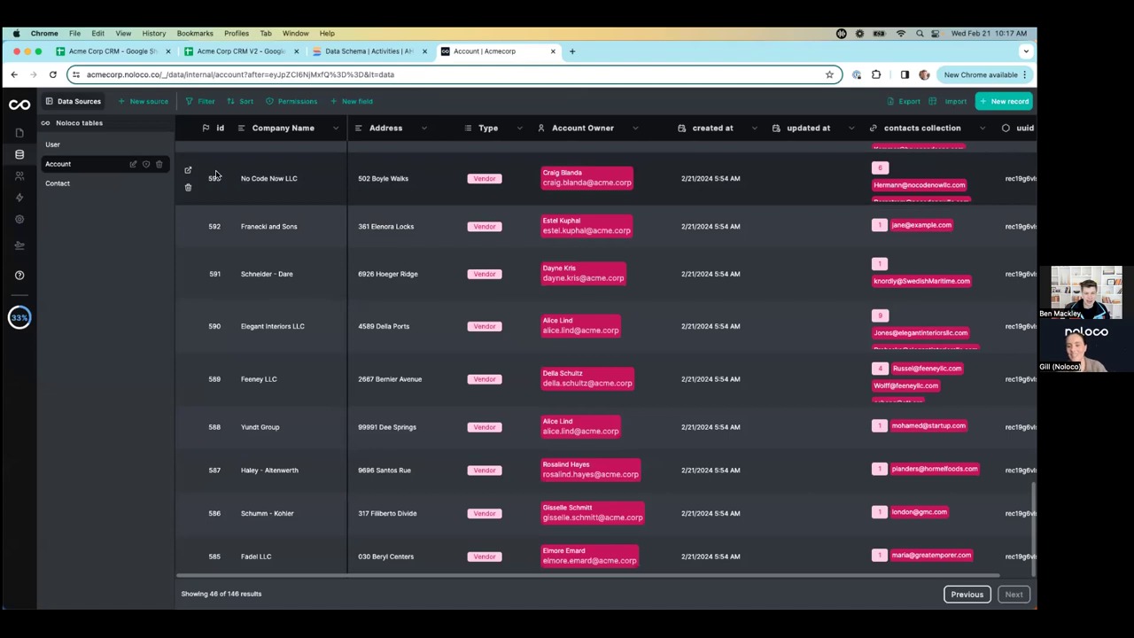
Step: In Build mode, add a Contact page from Collections so it sits beside Account
click(20, 134)
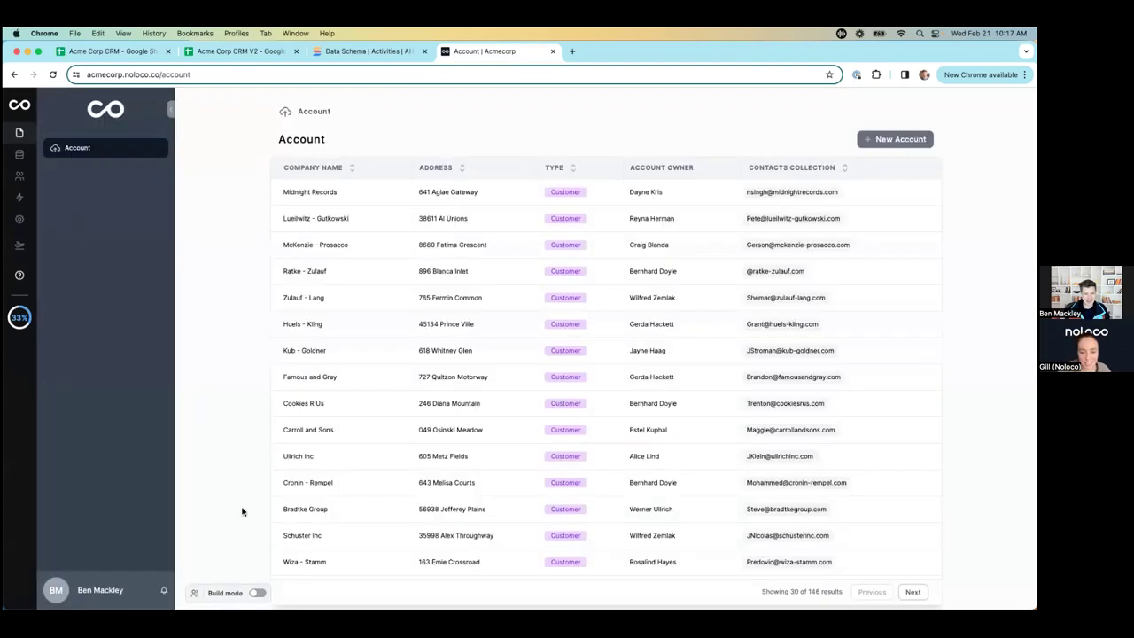
click(217, 592)
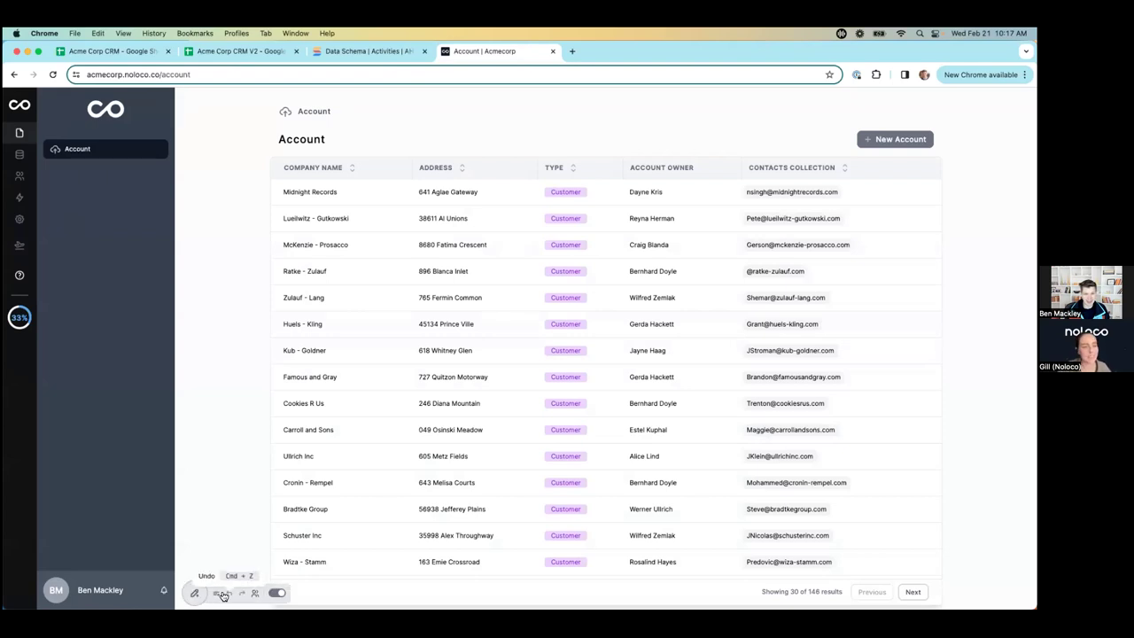
click(194, 592)
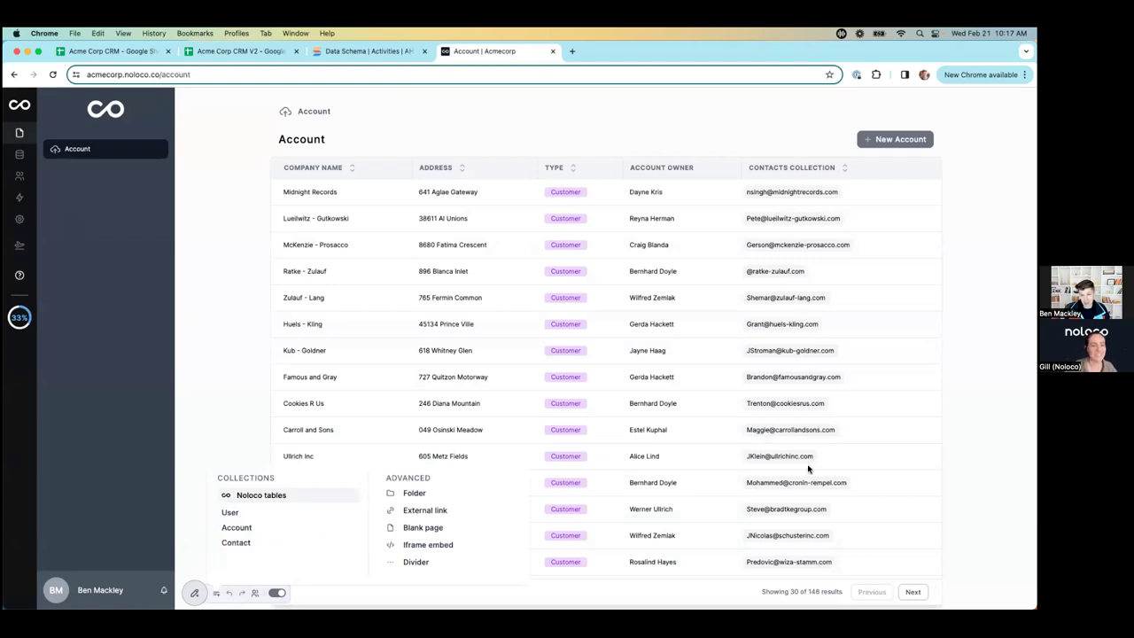
click(269, 543)
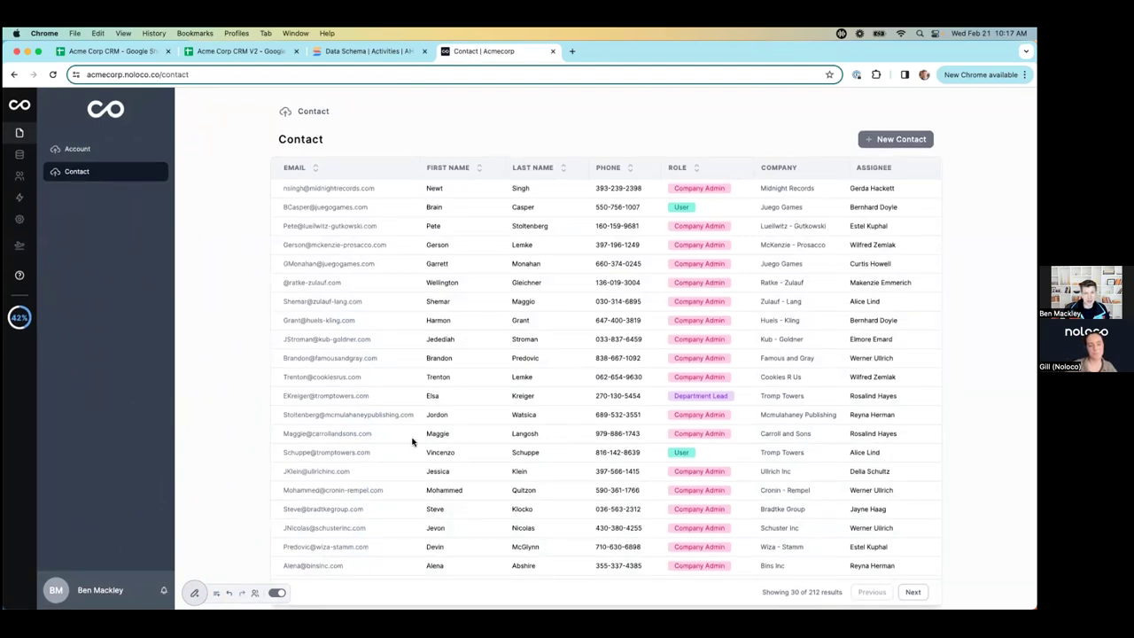
Step: Preview the Create a Contact form and its Role options, then close the form configuration
click(896, 140)
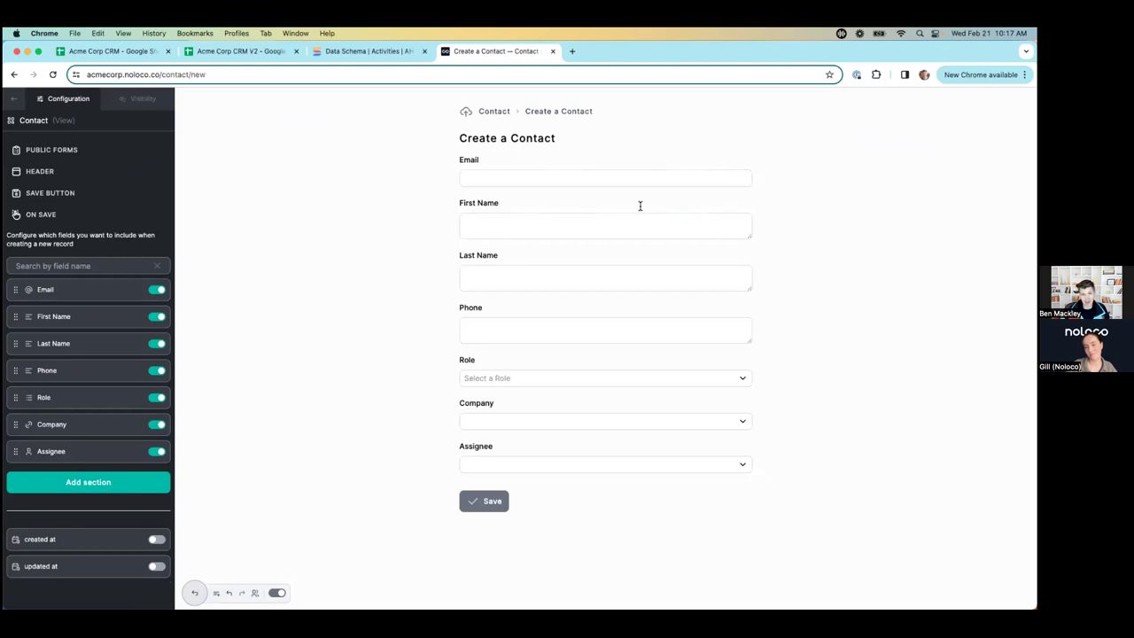
click(493, 381)
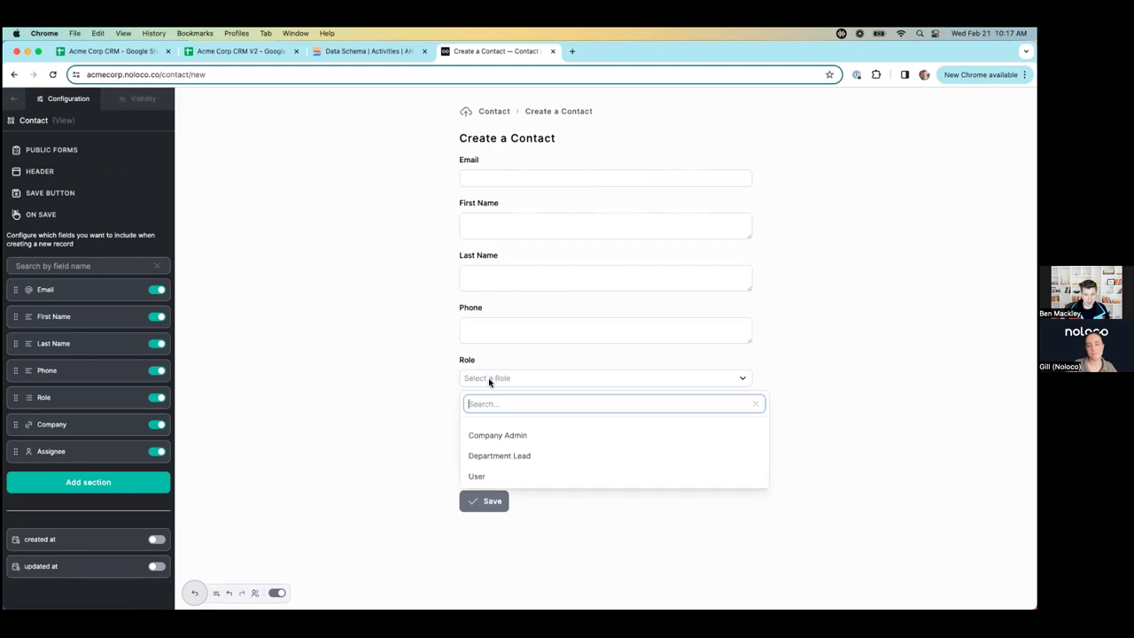
click(404, 395)
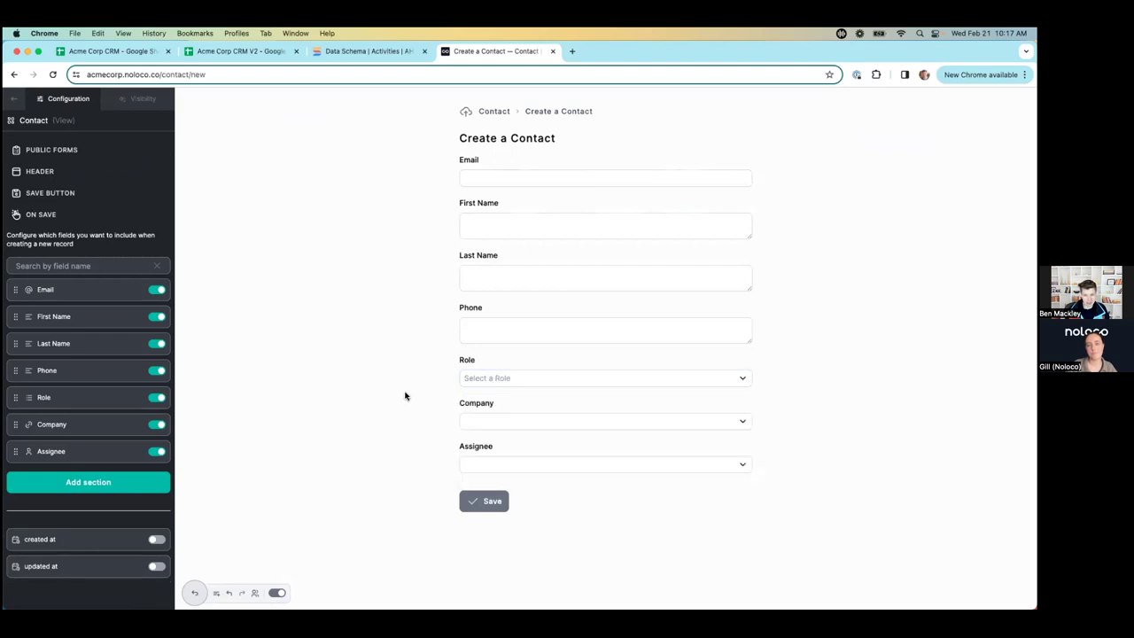
click(12, 98)
Step: Page through the Account list, close the editing panels and return to the data tables
click(91, 152)
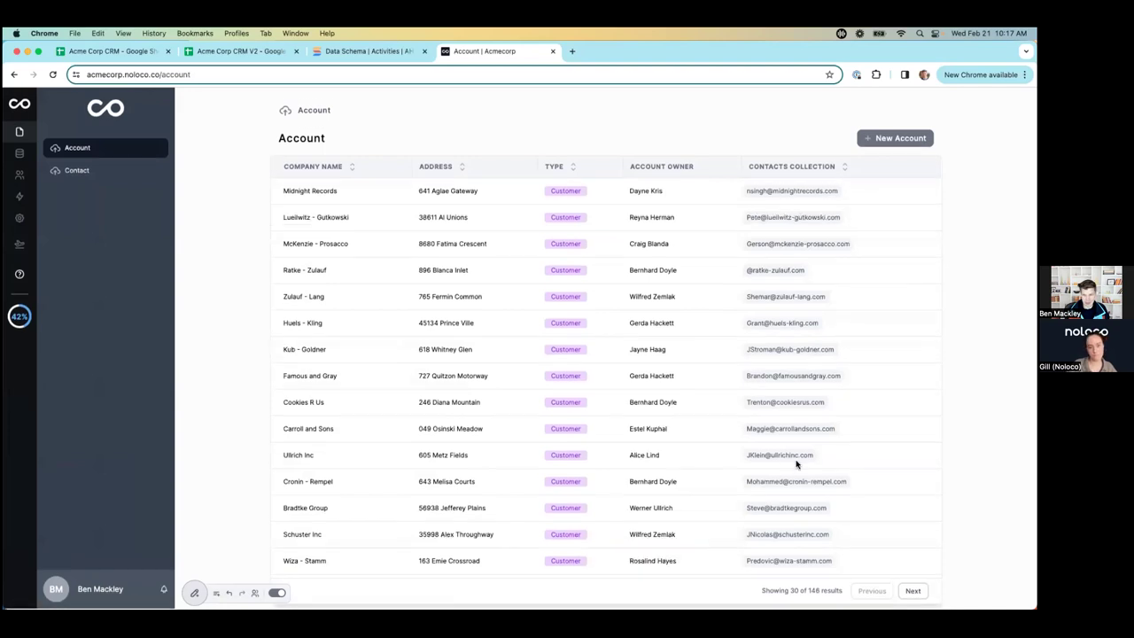
click(914, 591)
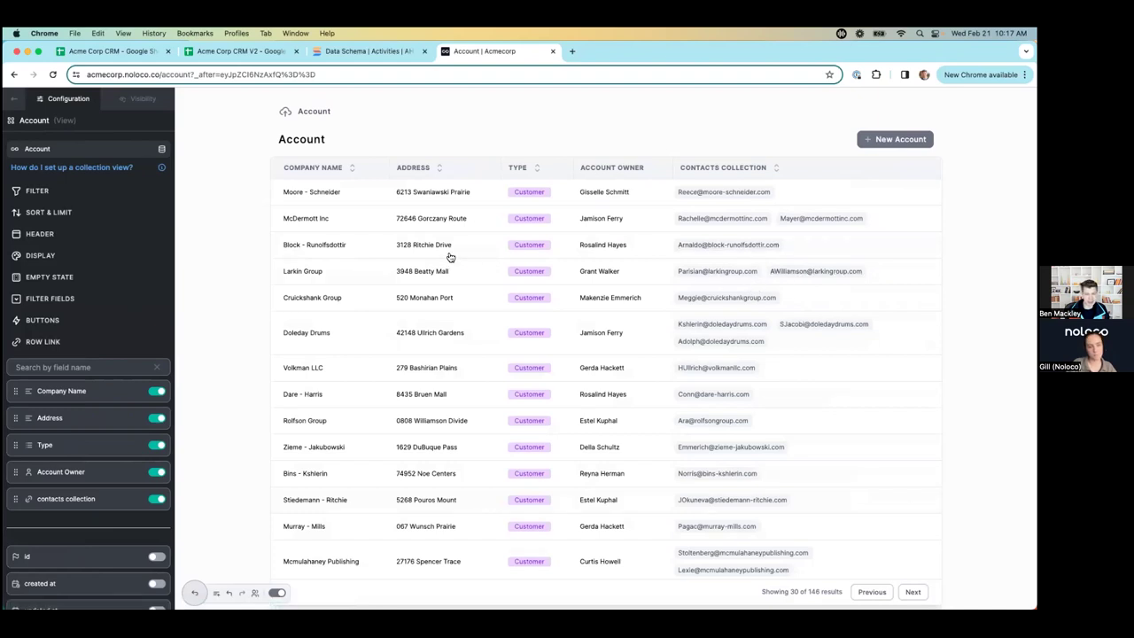
click(14, 101)
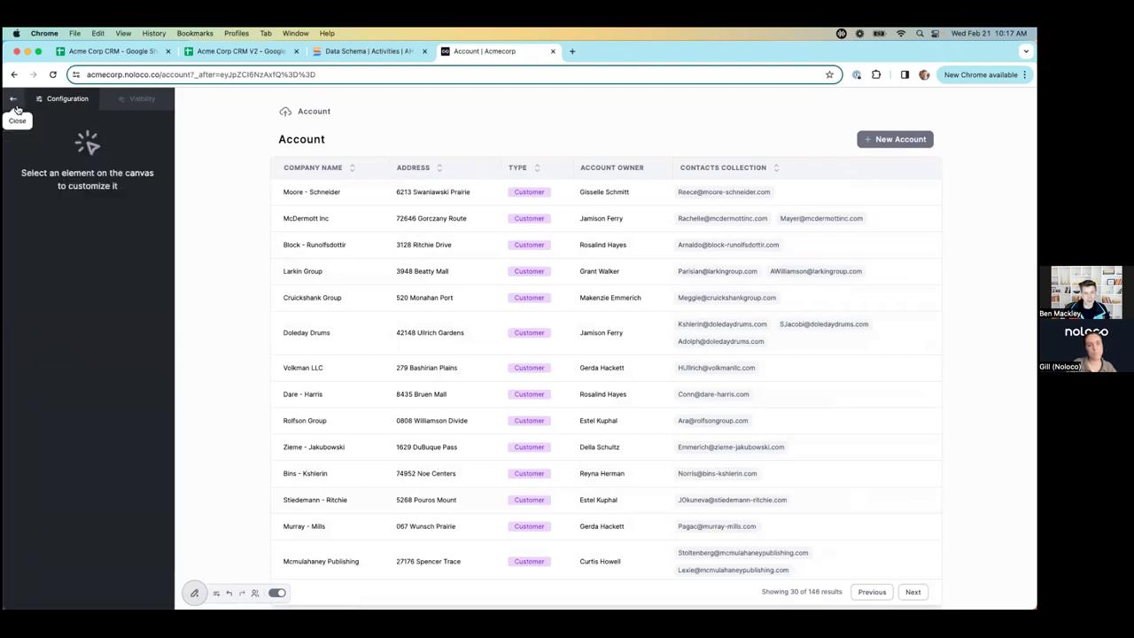
click(15, 106)
click(19, 153)
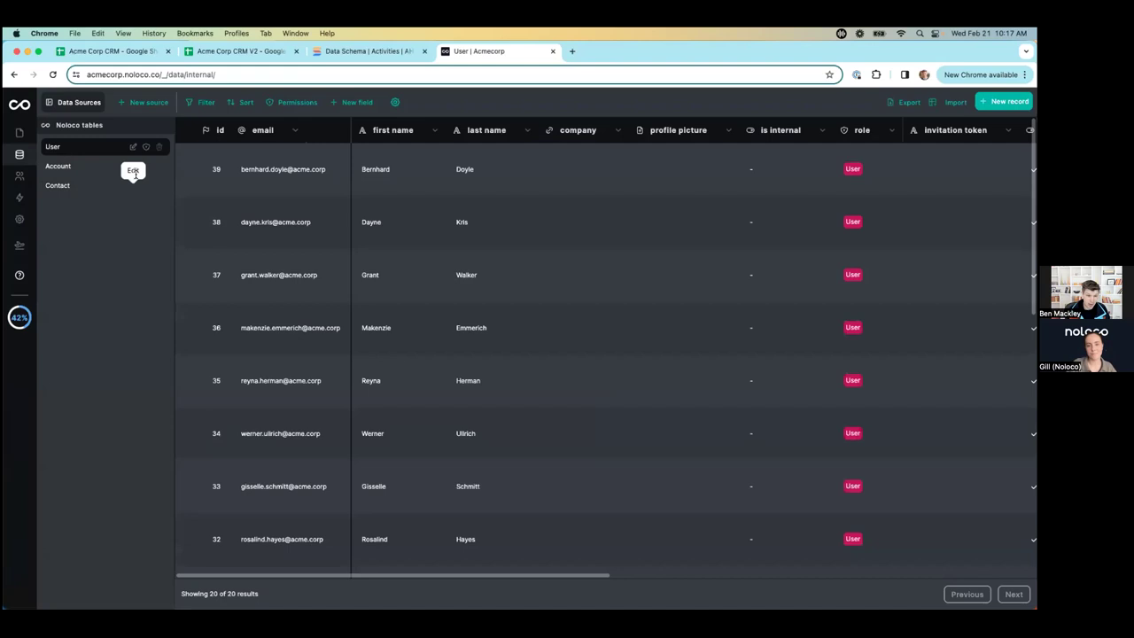
Step: Create and save a new Noloco table that stores 'Activity'
click(146, 104)
click(128, 135)
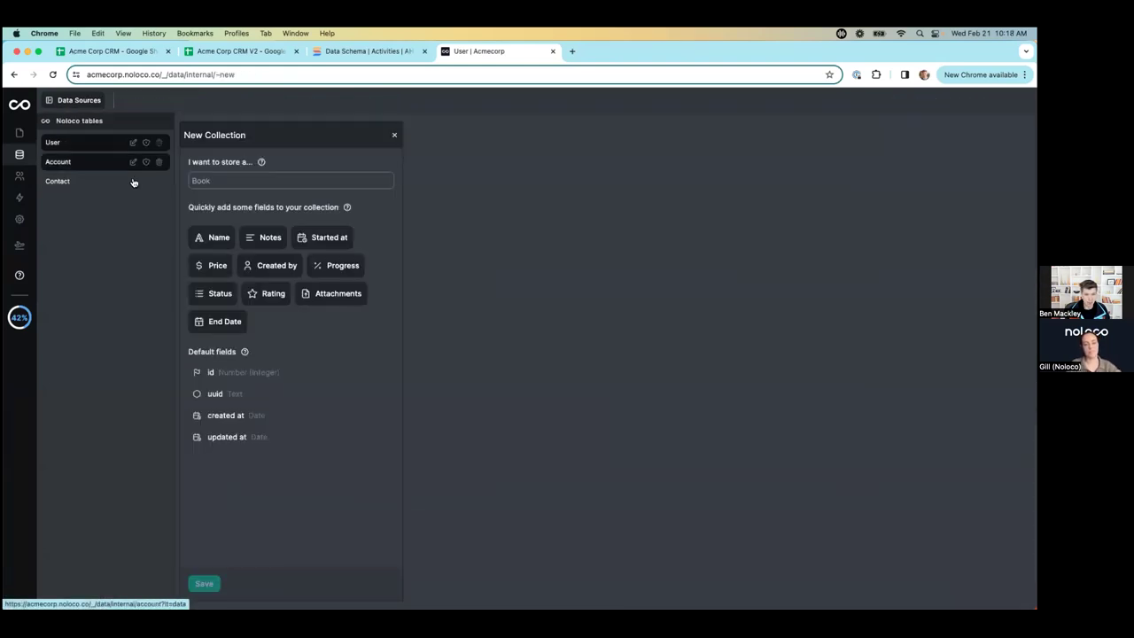
click(201, 180)
text(Activy)
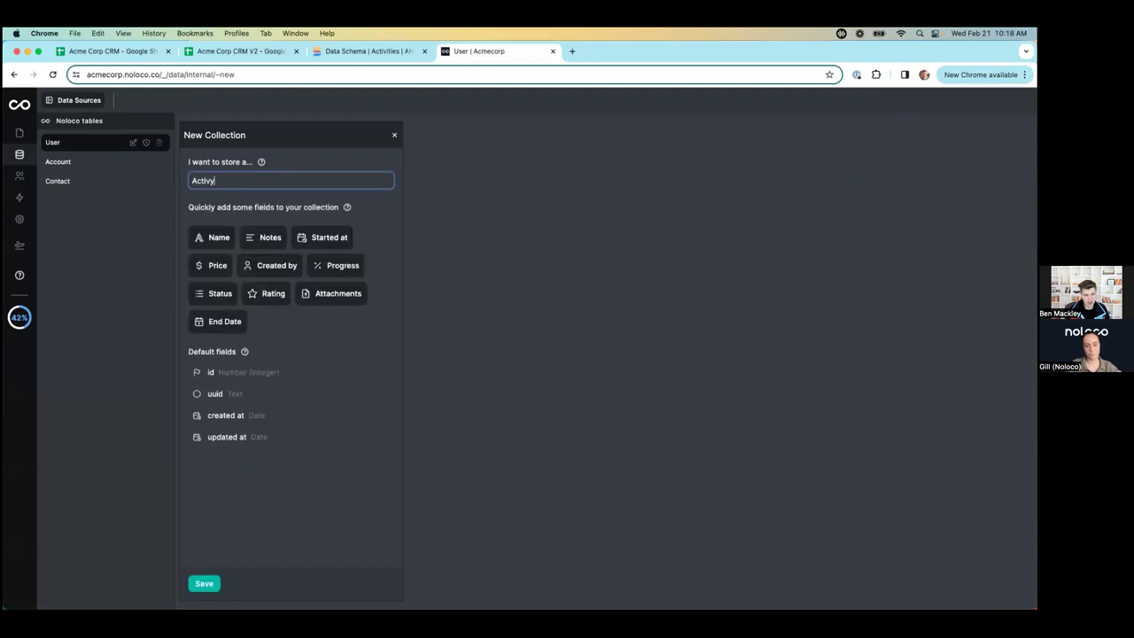
key(BackSpace)
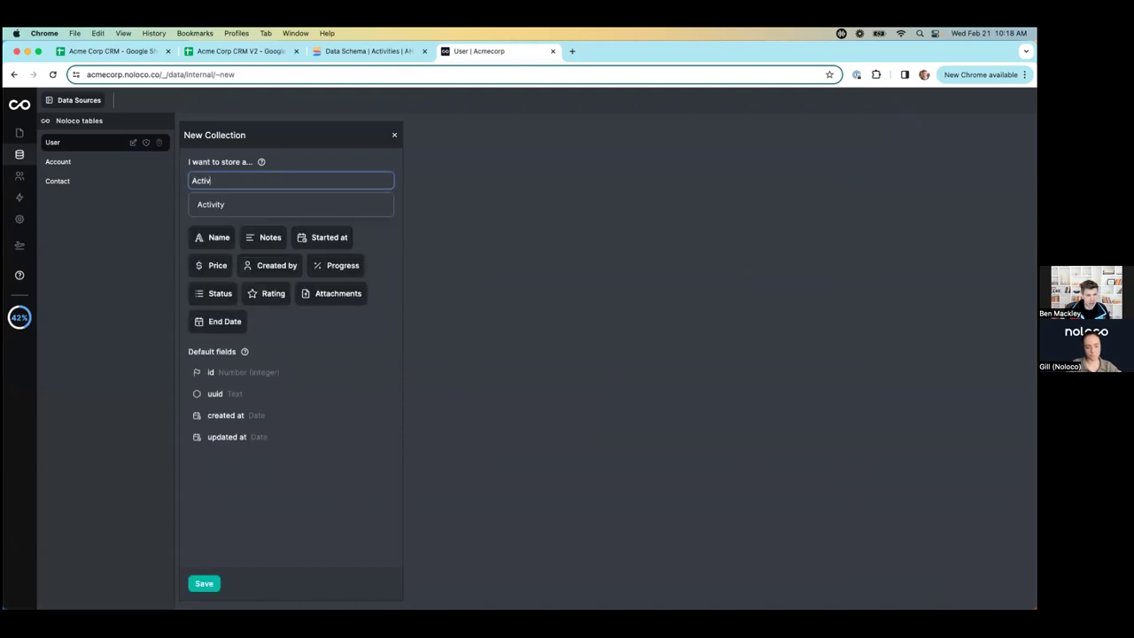
click(211, 205)
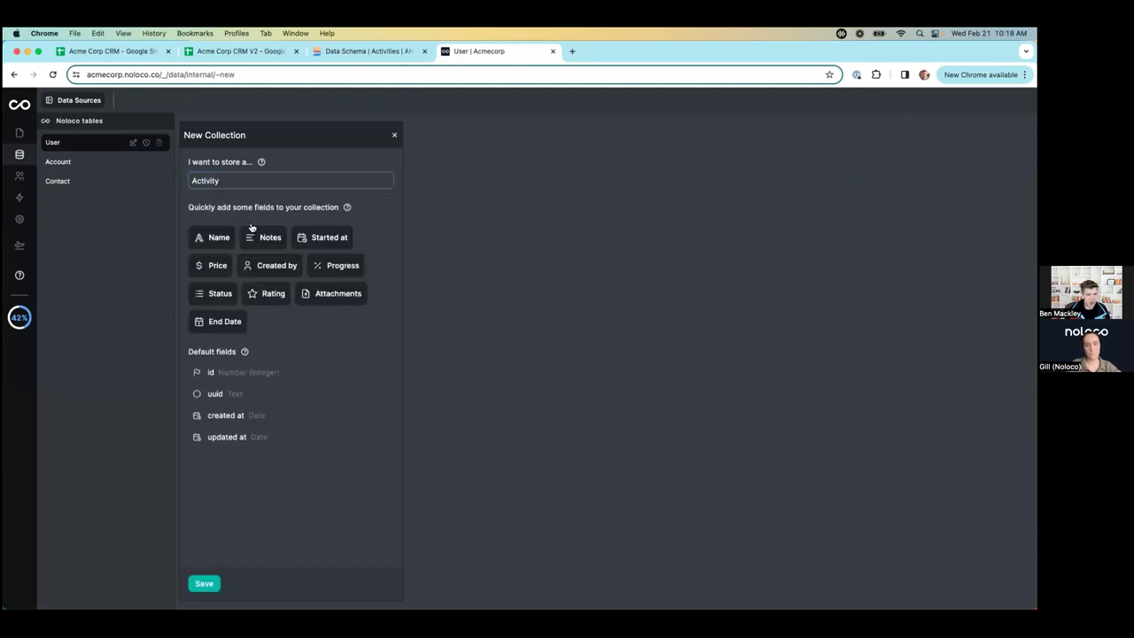
click(207, 582)
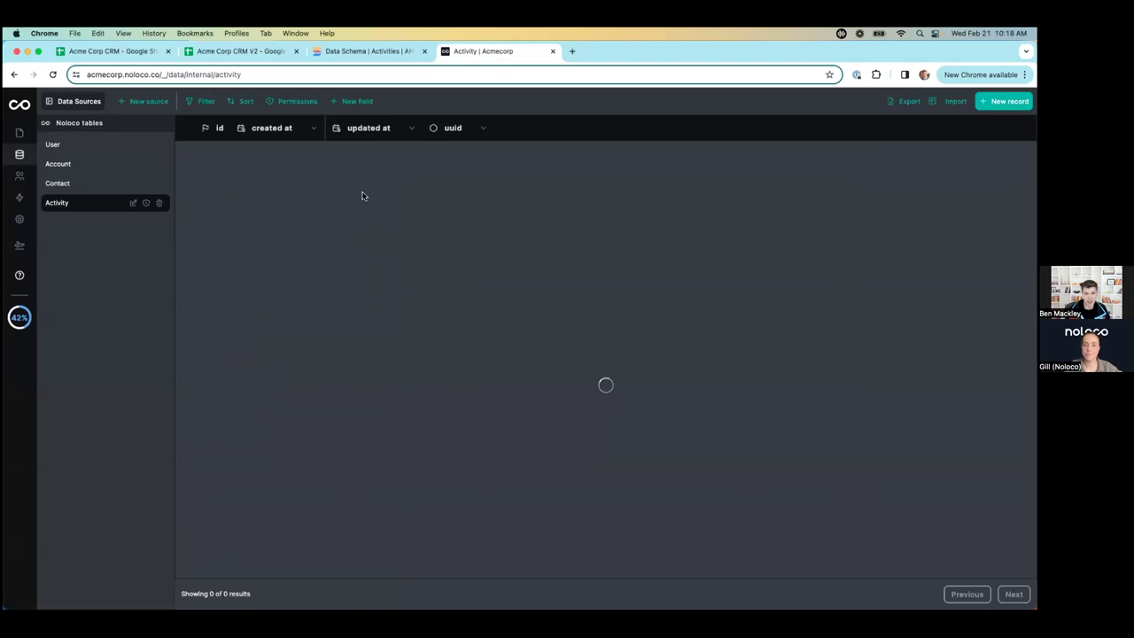
Step: Add a 'To Email' Text field formatted as Email address to Activity
click(356, 101)
click(367, 147)
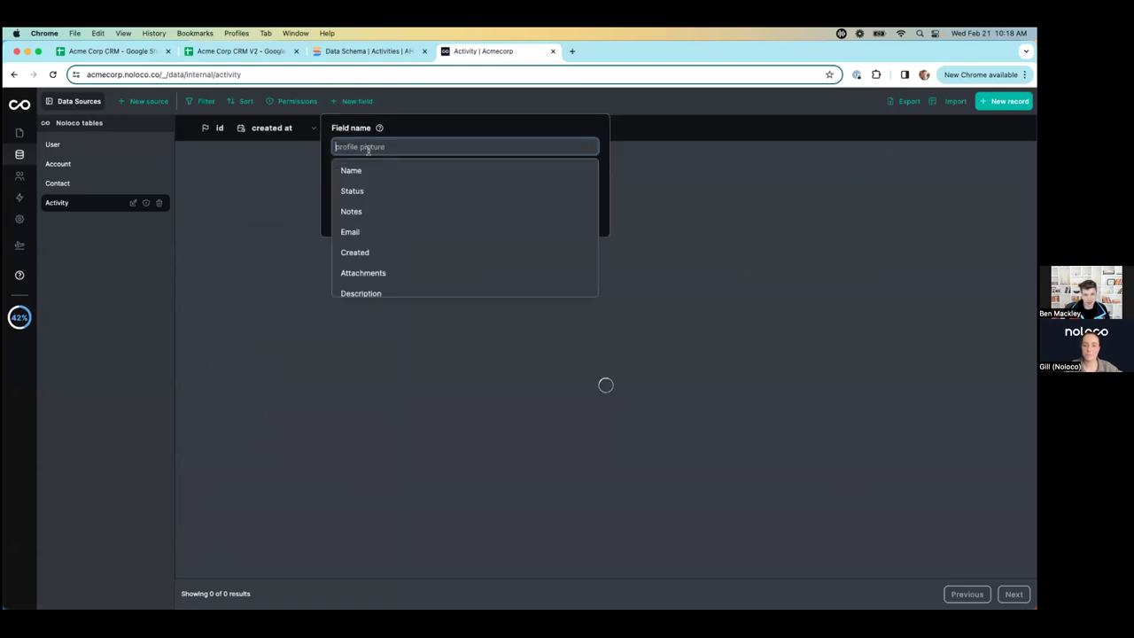
text(To Email ()
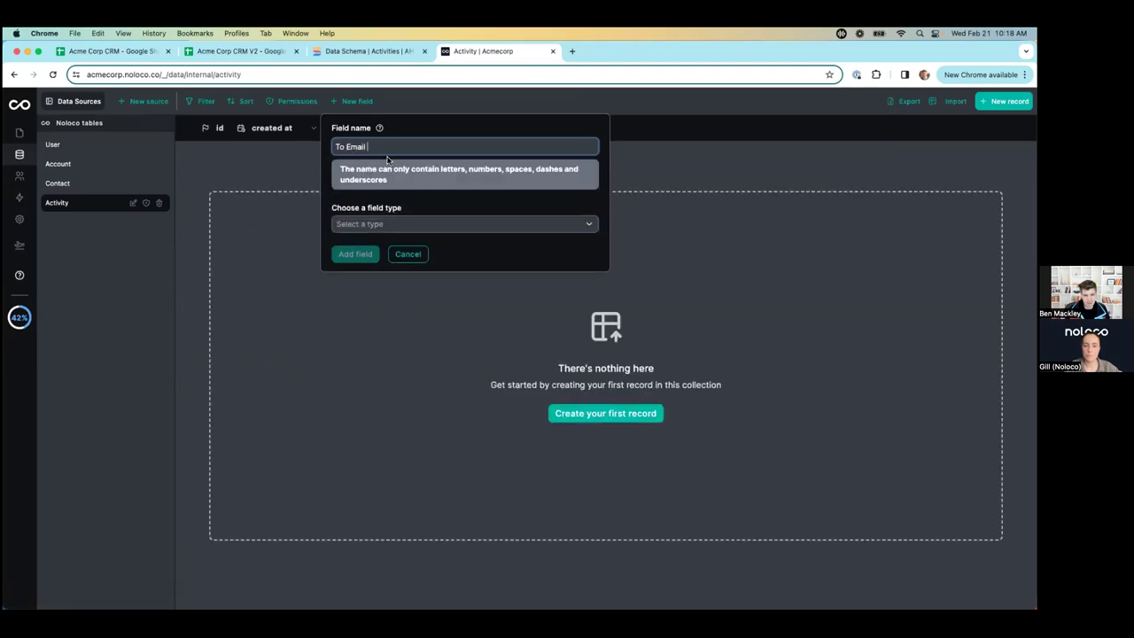
key(BackSpace)
click(381, 189)
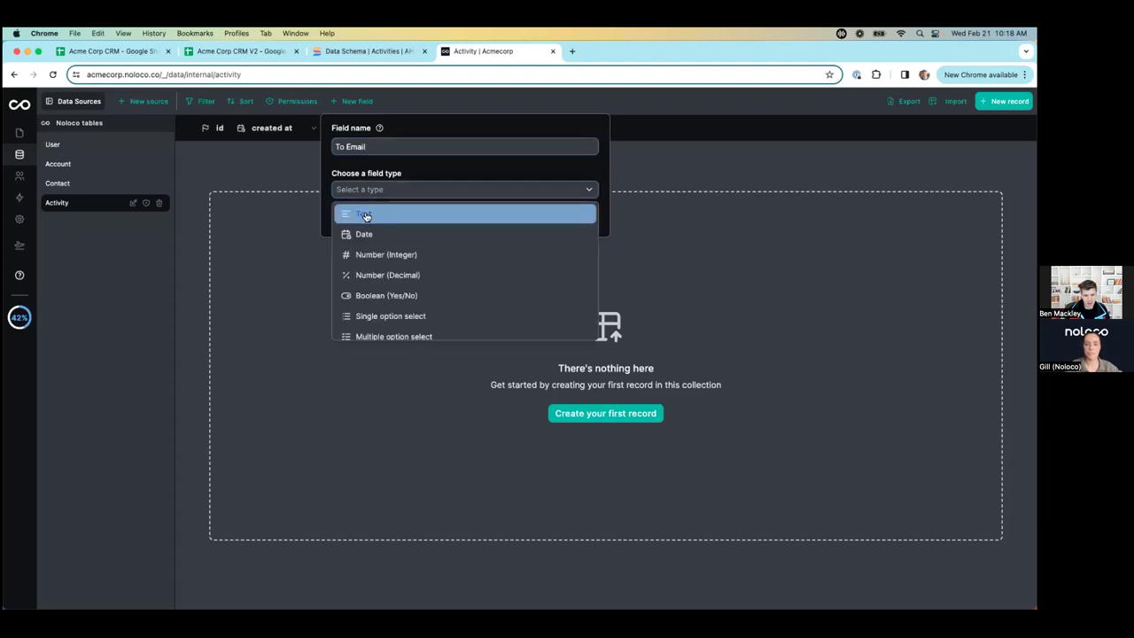
click(364, 216)
click(368, 235)
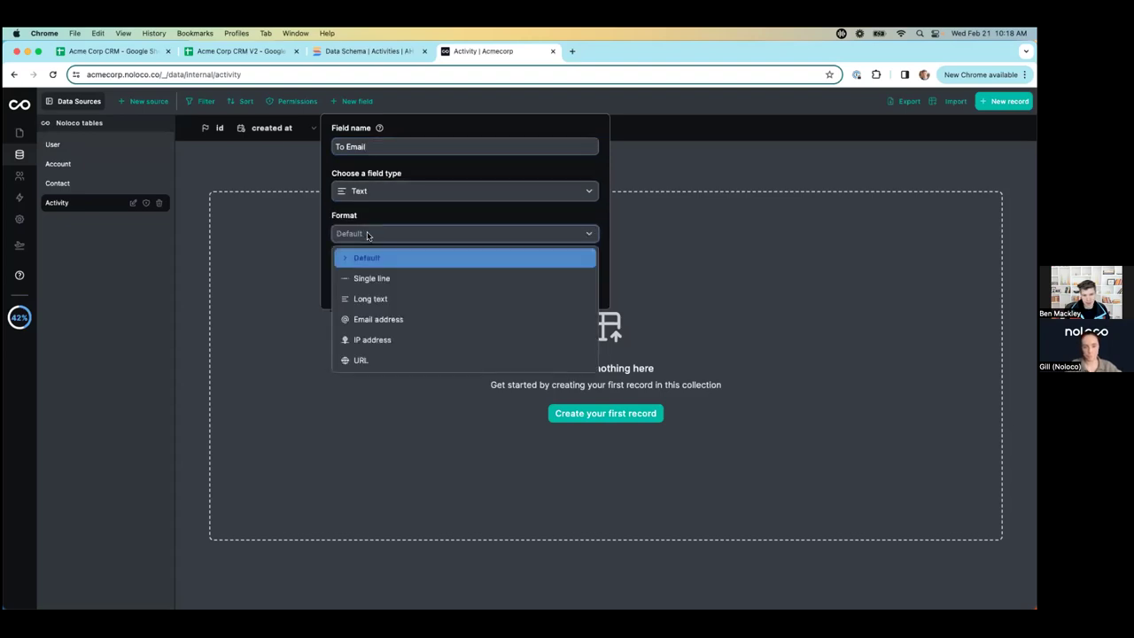
click(374, 323)
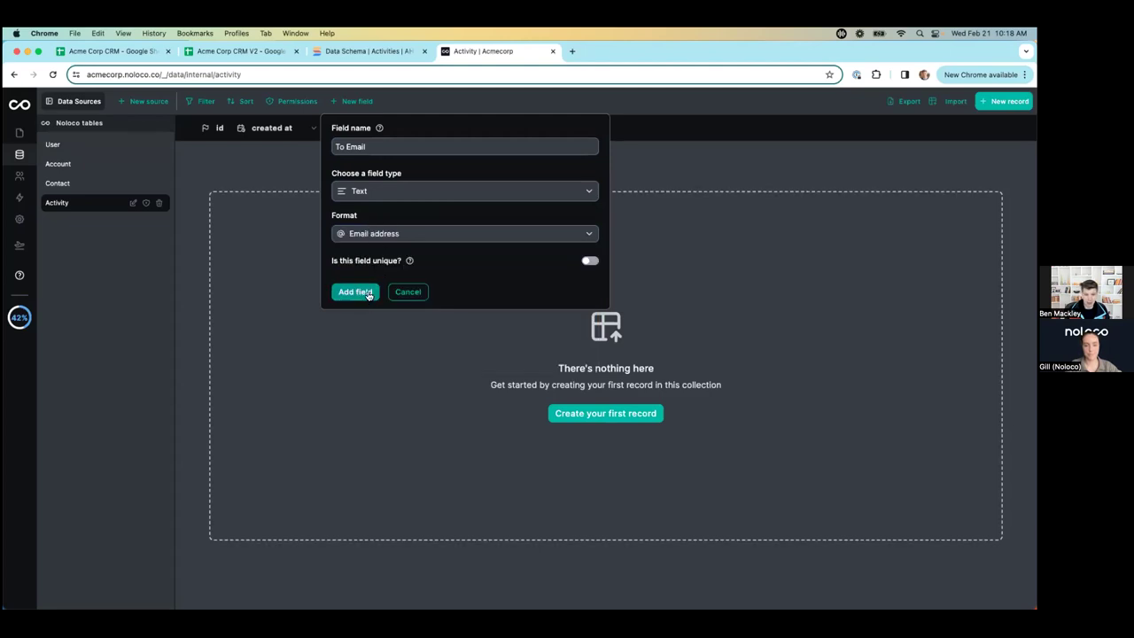
click(367, 293)
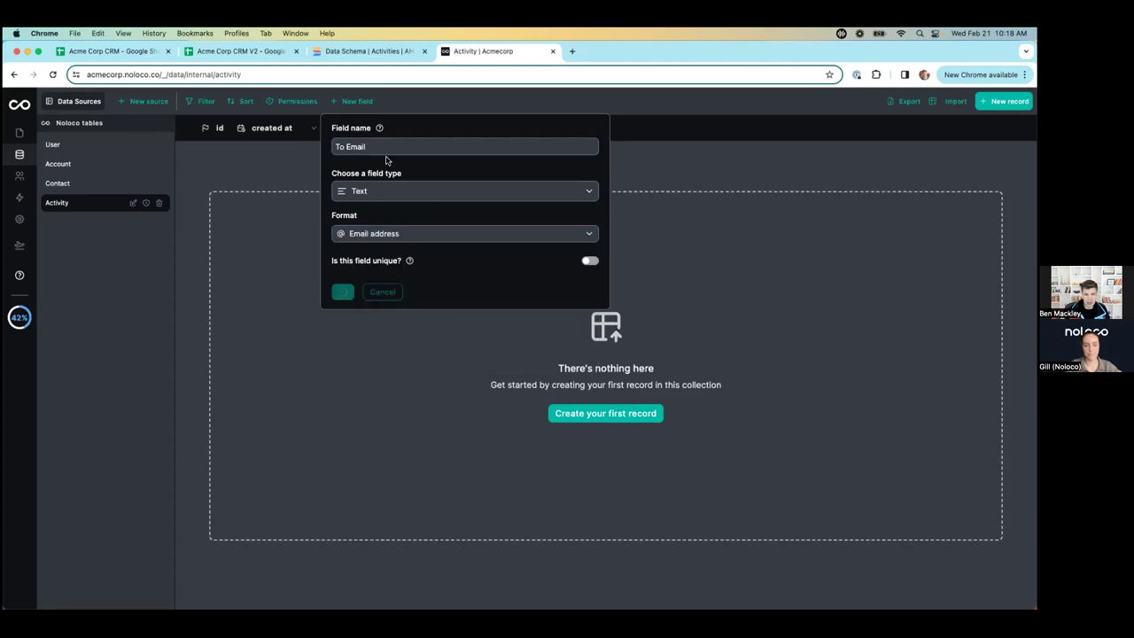
Step: Add a 'From Email' Text field formatted as Email address
click(359, 102)
text(F)
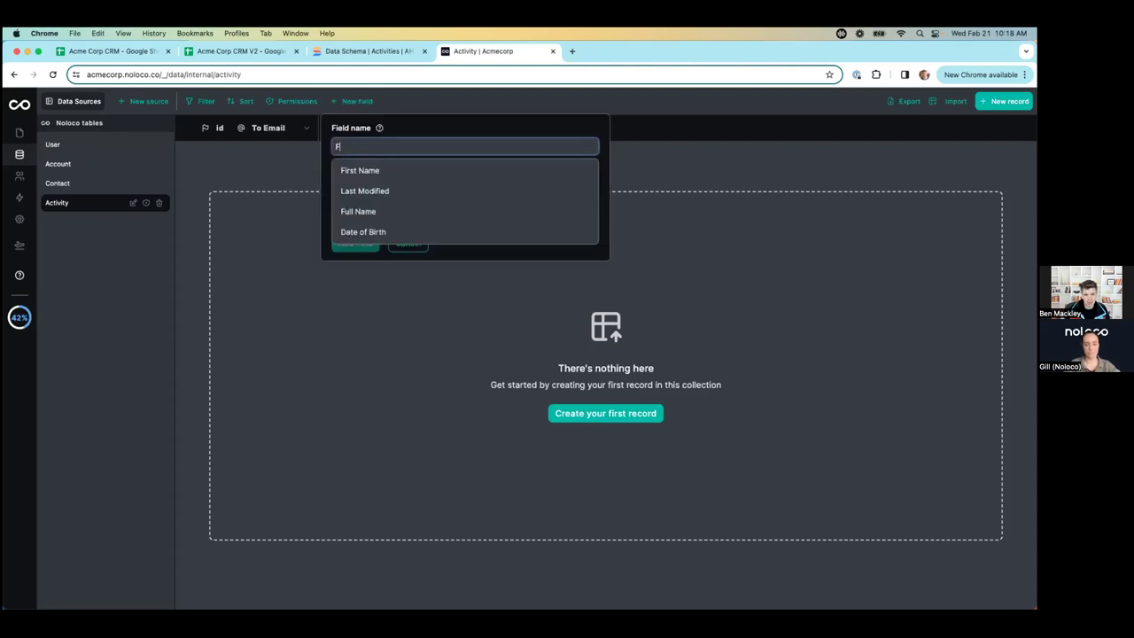
text(rom Email)
click(367, 188)
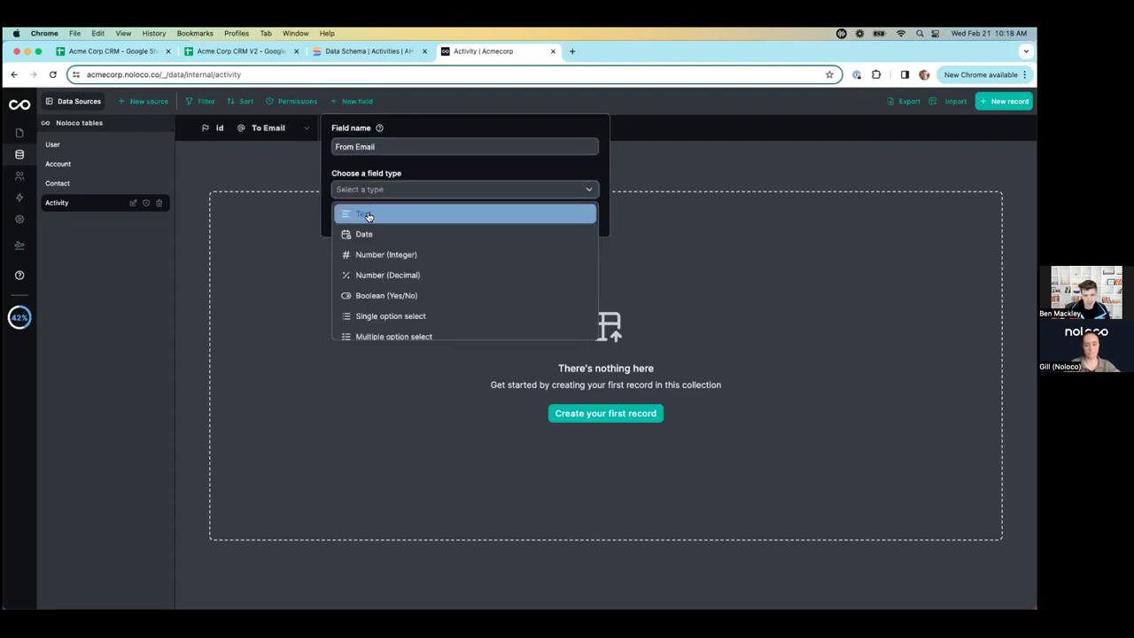
click(365, 225)
click(365, 232)
click(370, 319)
click(359, 293)
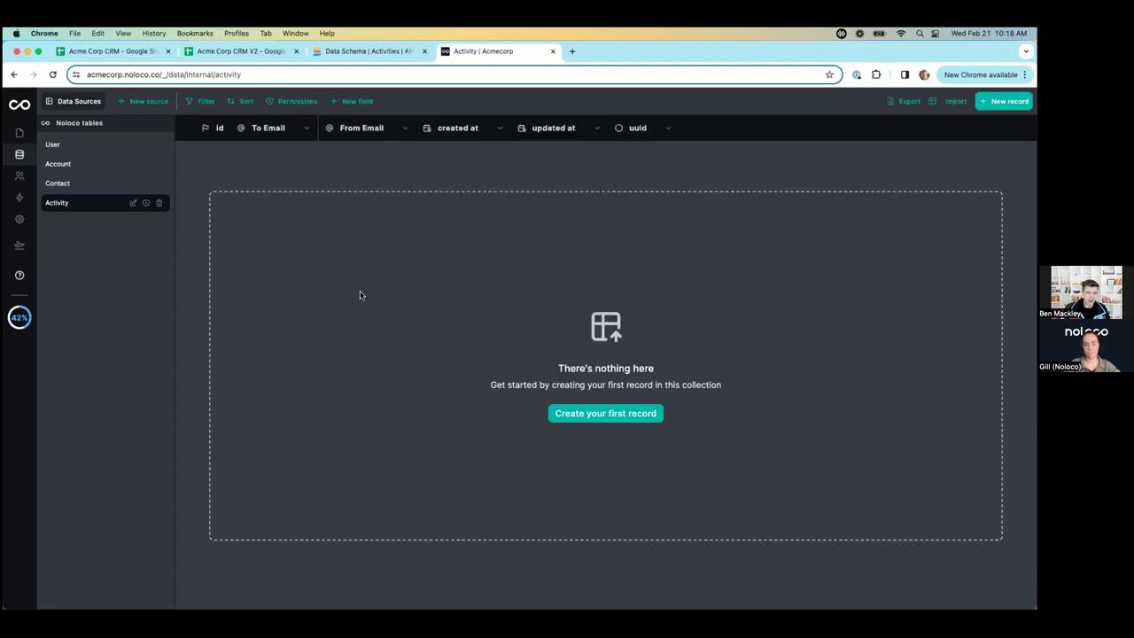
Step: Start a new 'Contact' field on Activity that links to Contact records
click(354, 101)
click(383, 147)
text(Contact)
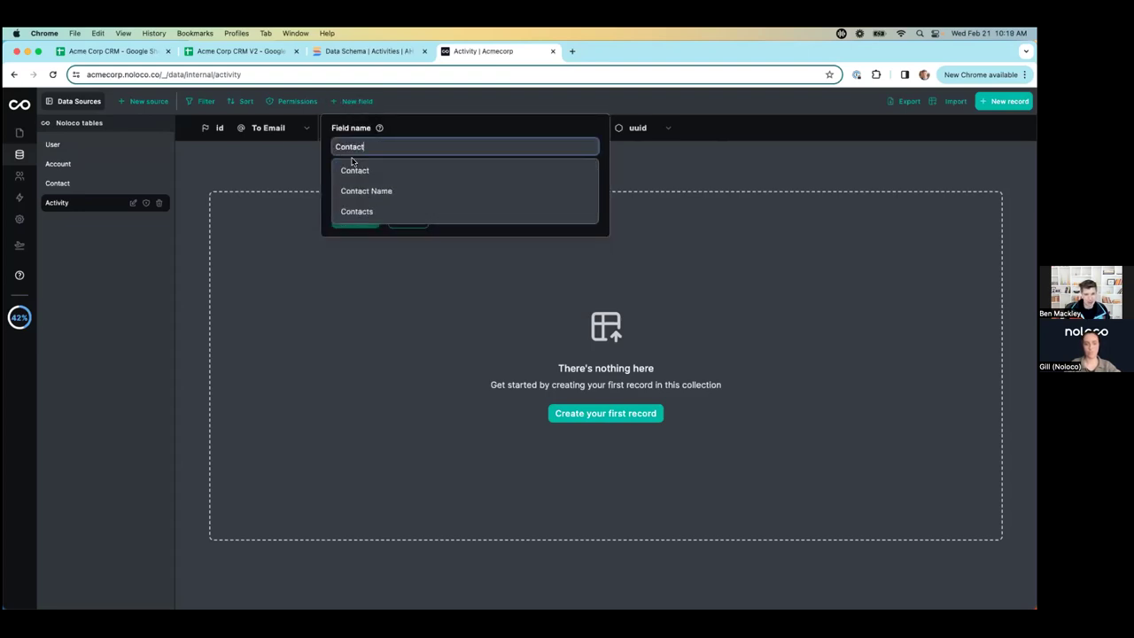
click(352, 170)
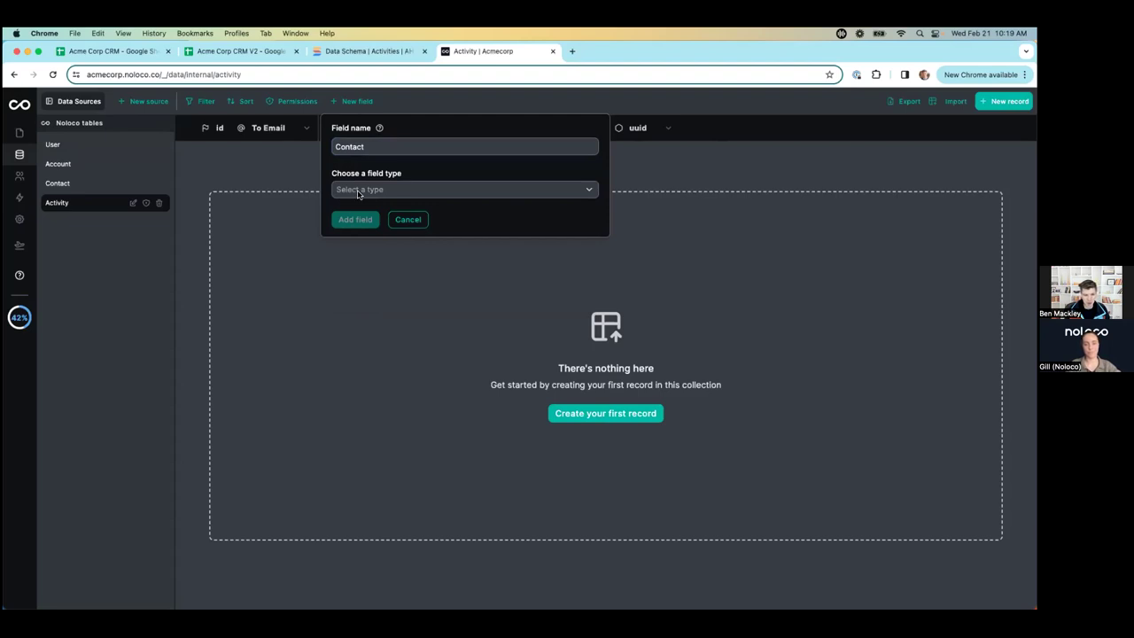
click(359, 193)
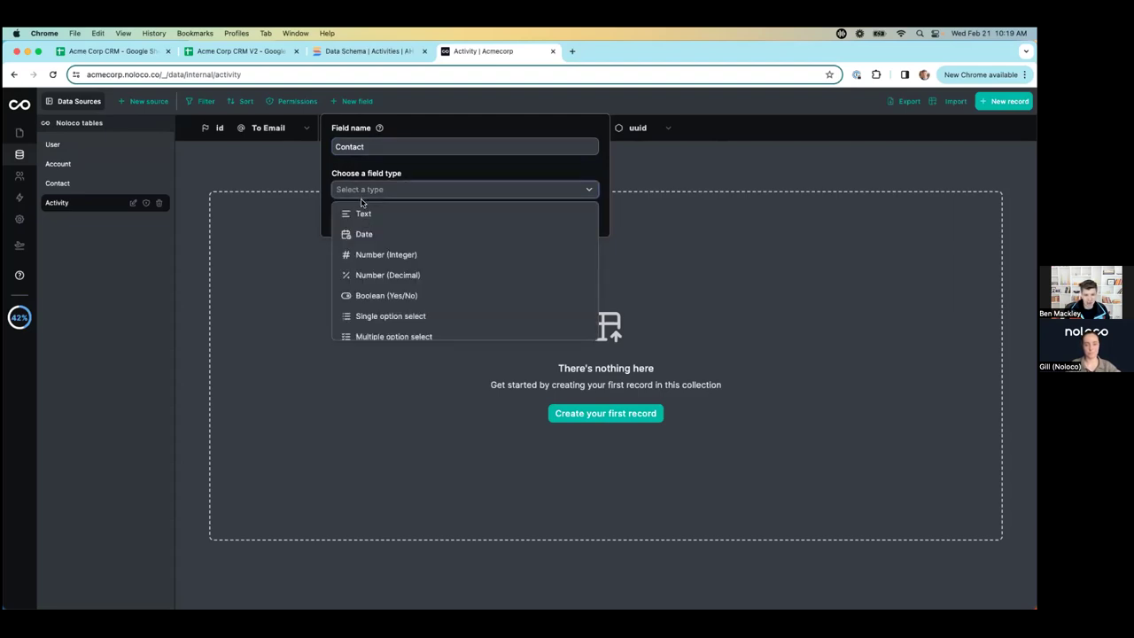
scroll(379, 263, down, 1)
scroll(378, 263, down, 5)
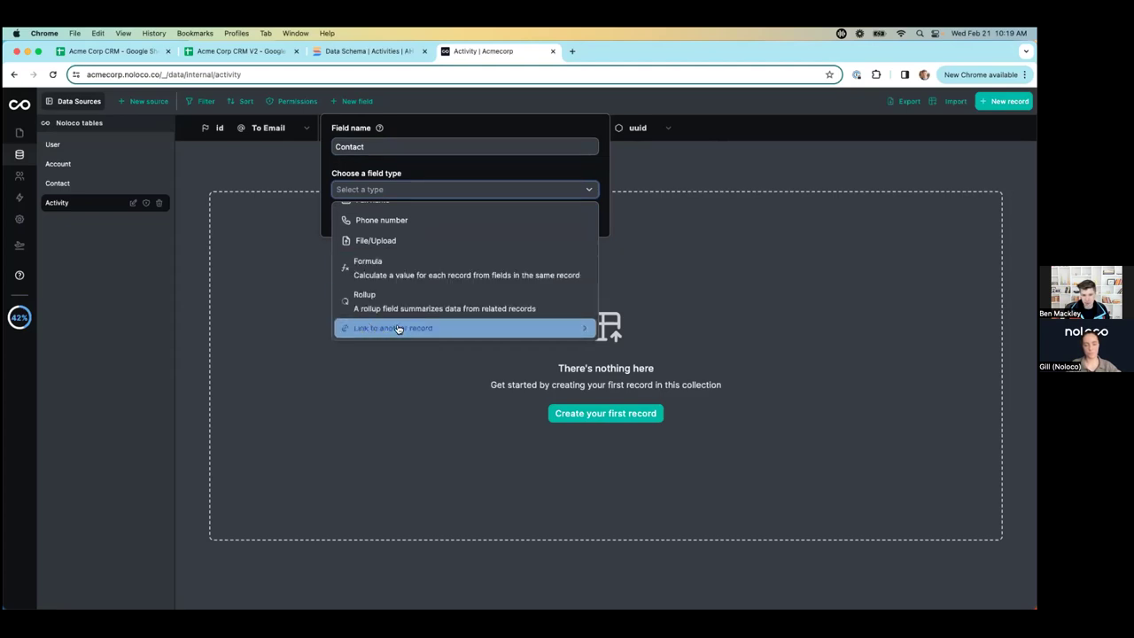
mouse_move(553, 329)
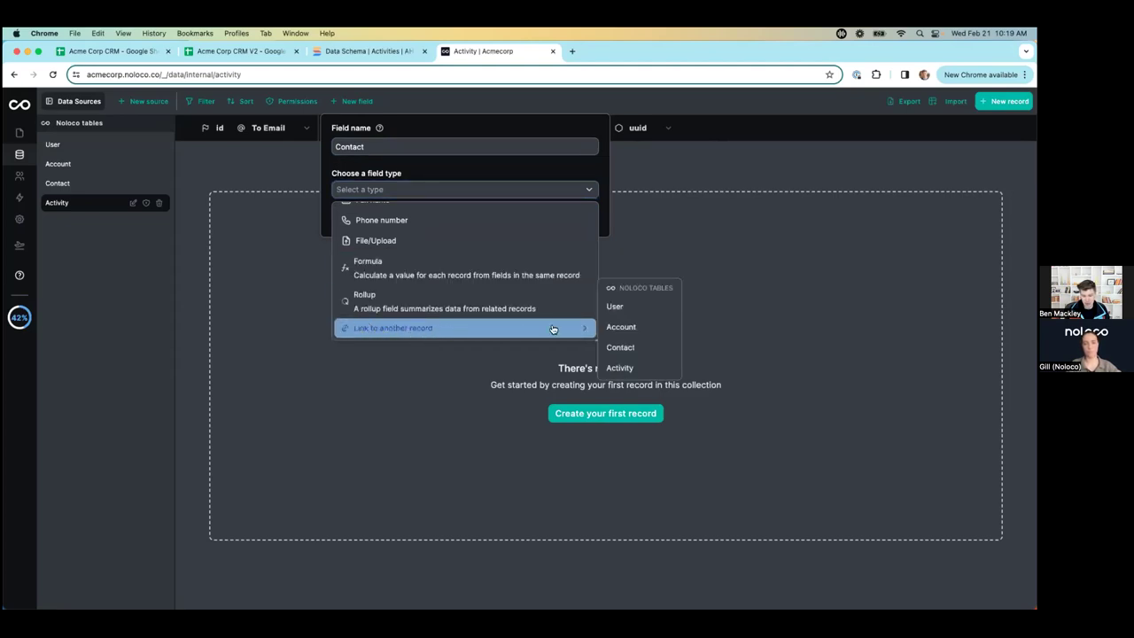
click(628, 348)
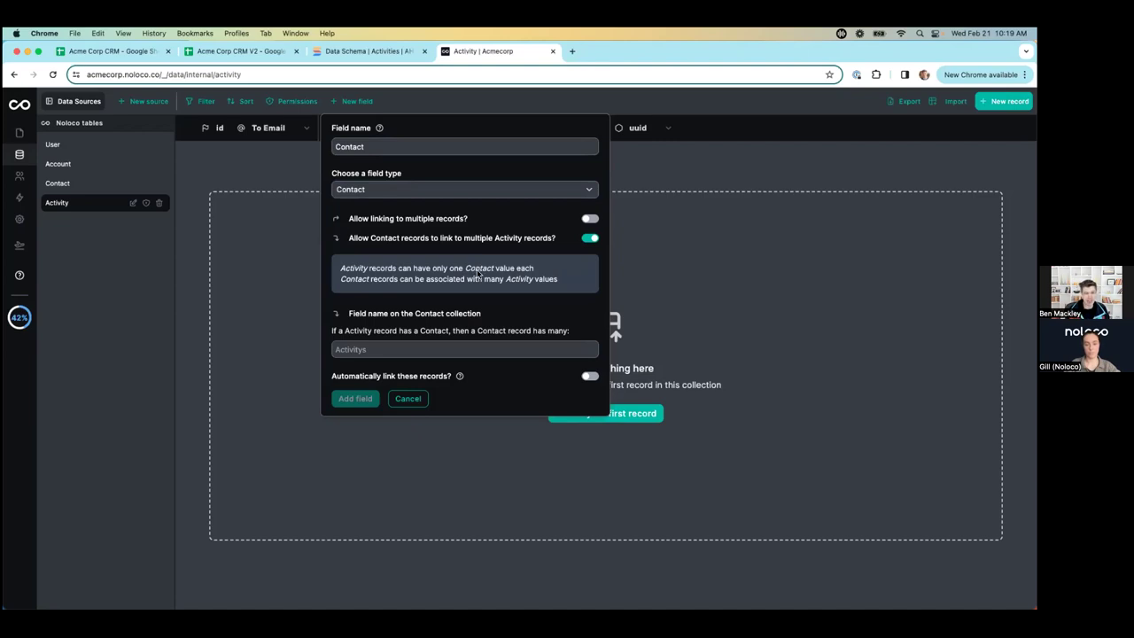
Step: Enable many-to-many linking, name the reverse field 'Activities', and add the field
click(587, 221)
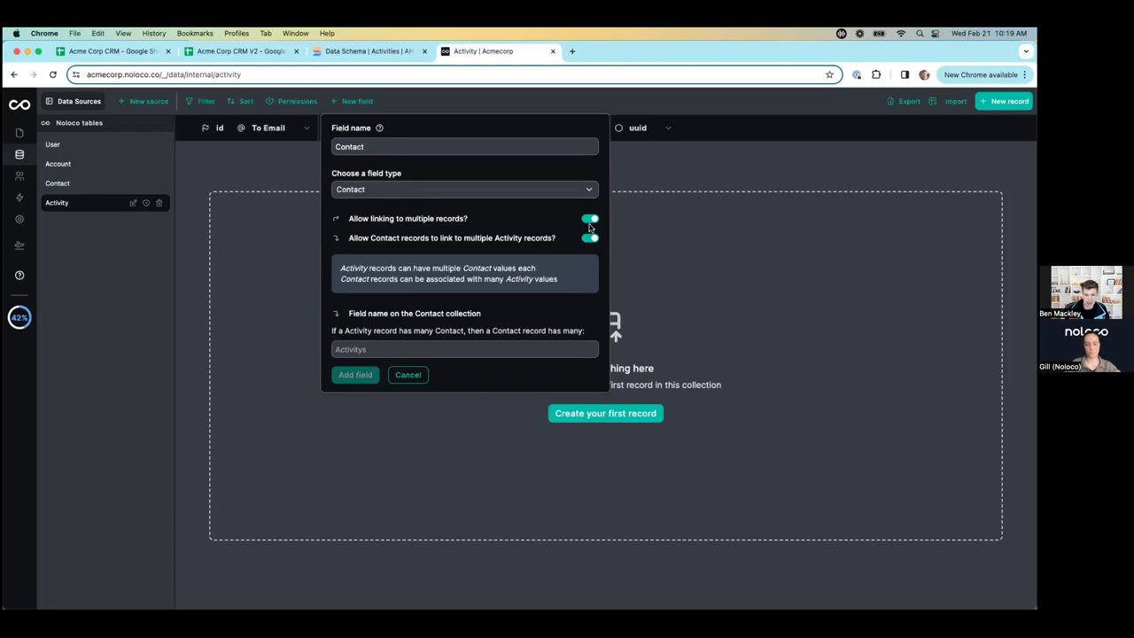
click(590, 220)
click(591, 237)
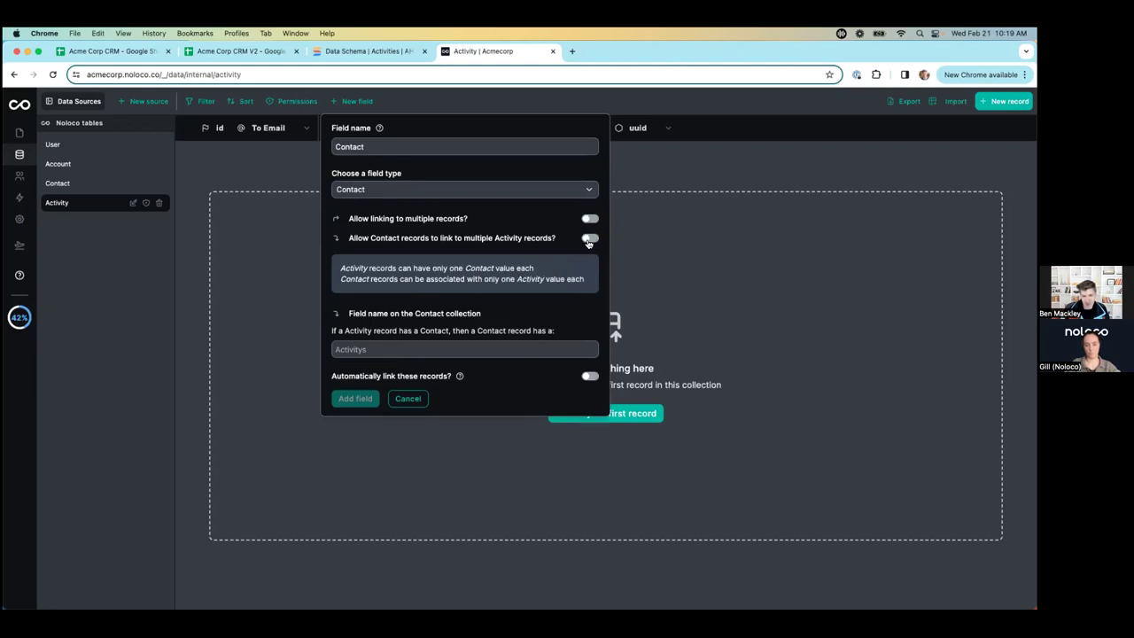
click(589, 241)
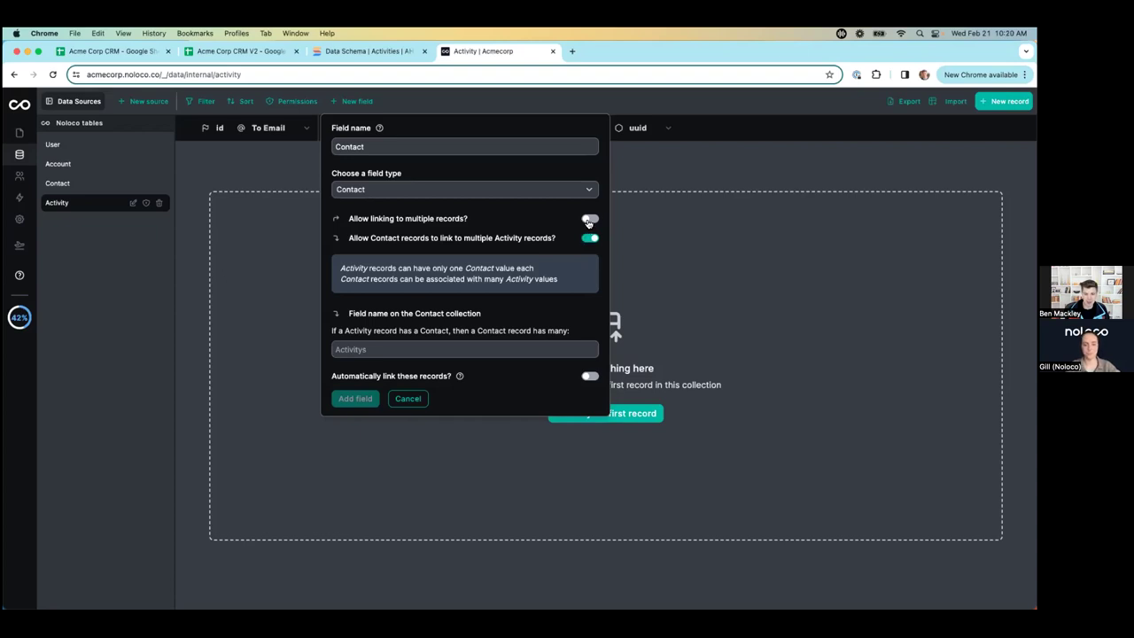
click(588, 220)
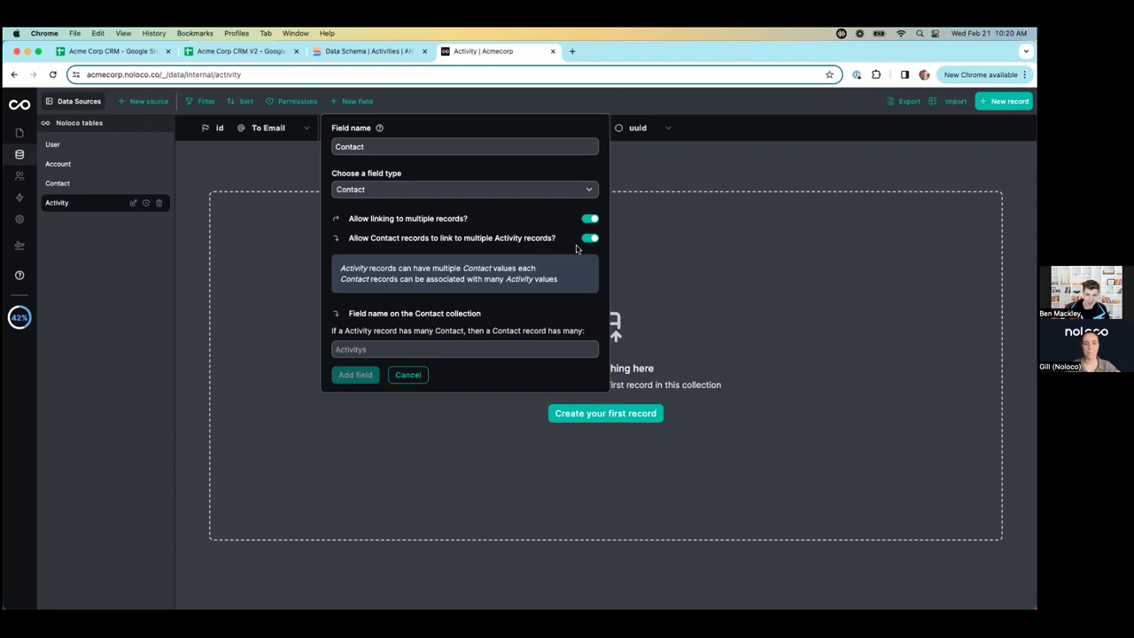
click(479, 348)
text(Activities)
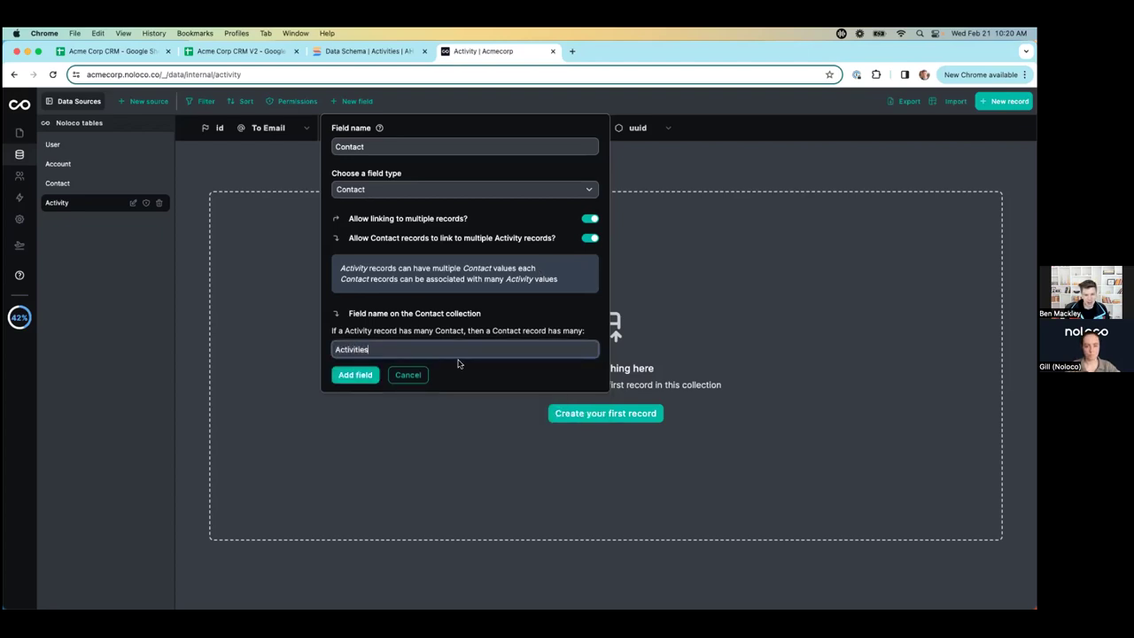
click(357, 379)
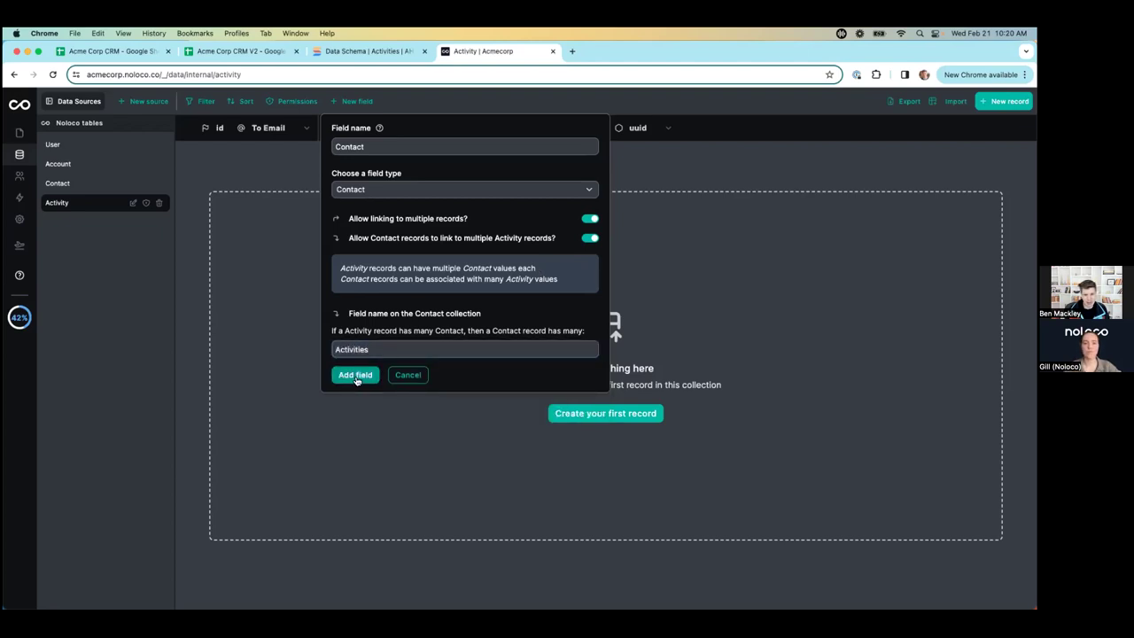
click(357, 378)
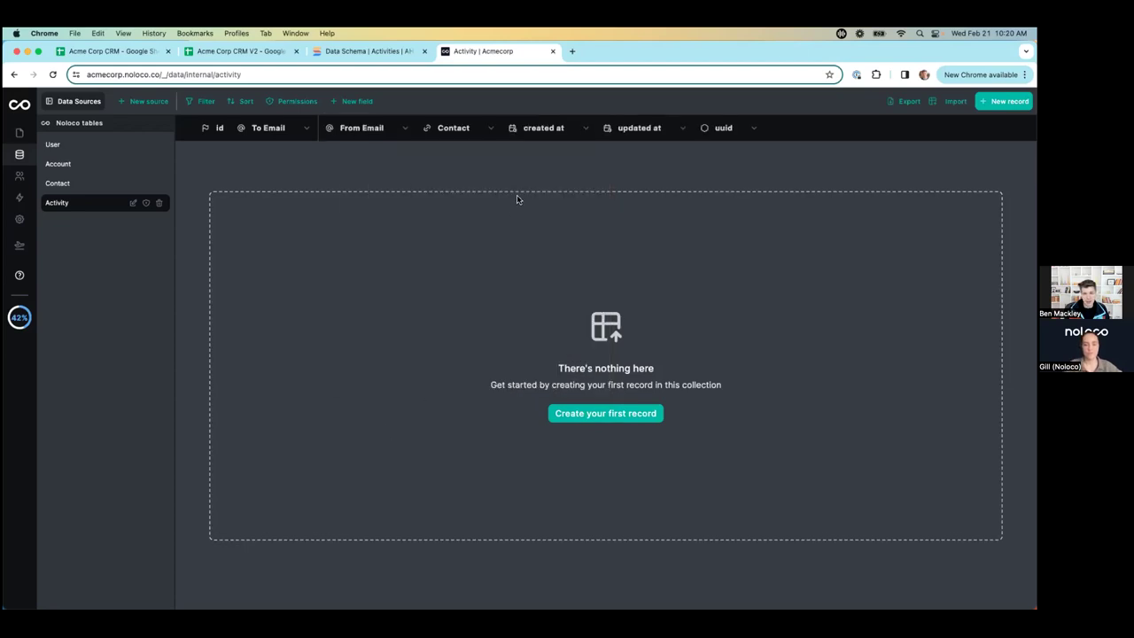
click(357, 103)
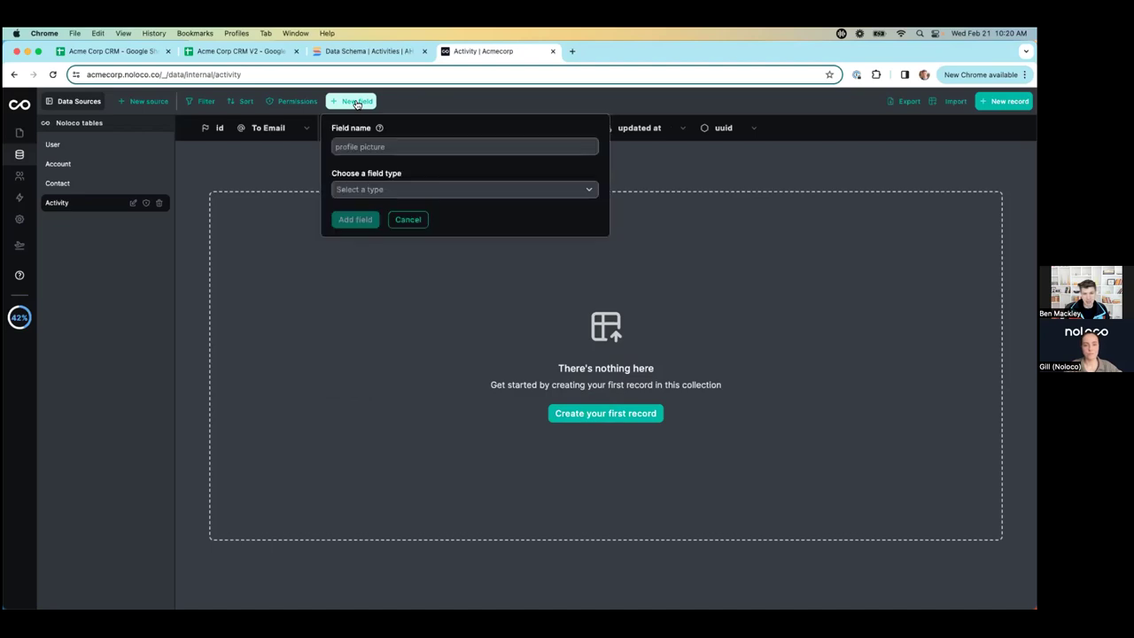
click(371, 147)
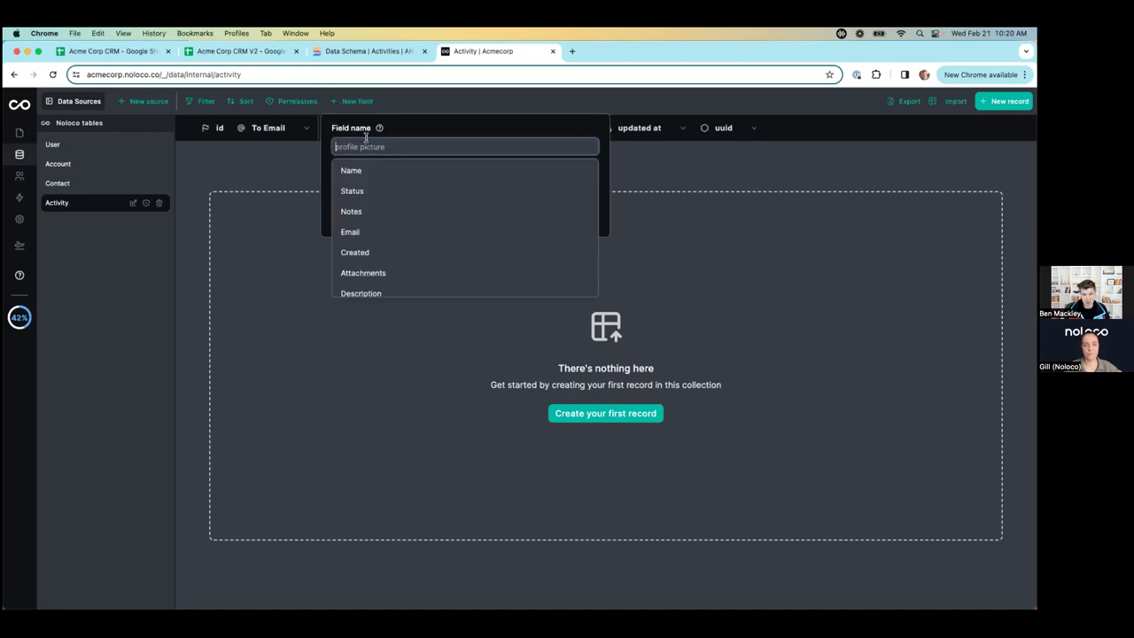
text(Provided)
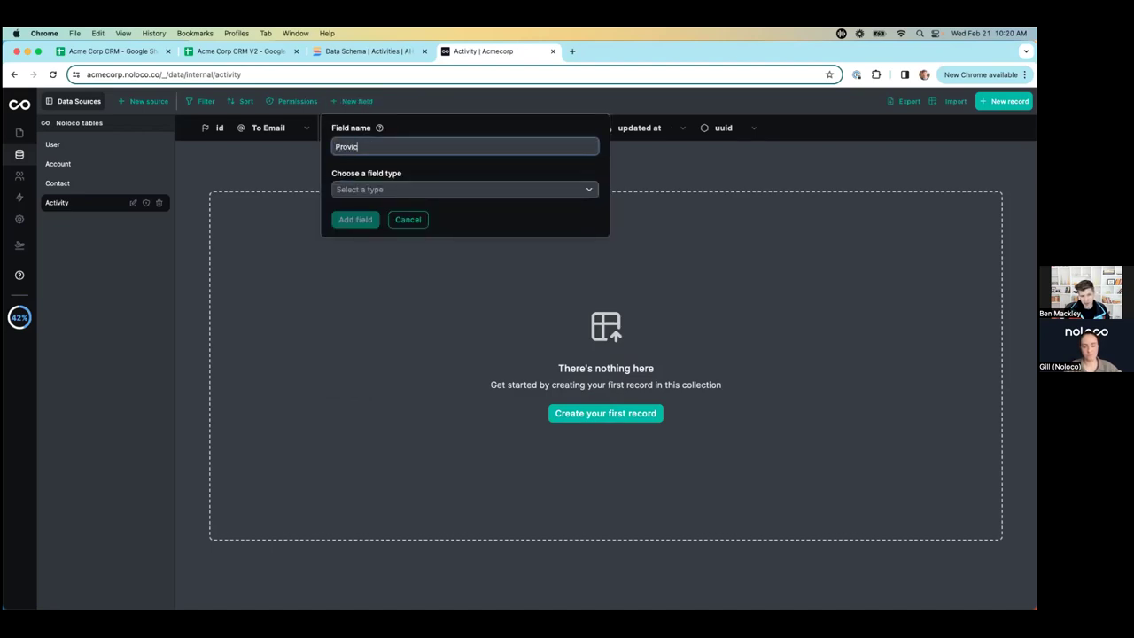
key(BackSpace)
key(BackSpace)
key(BackSpace)
text(der)
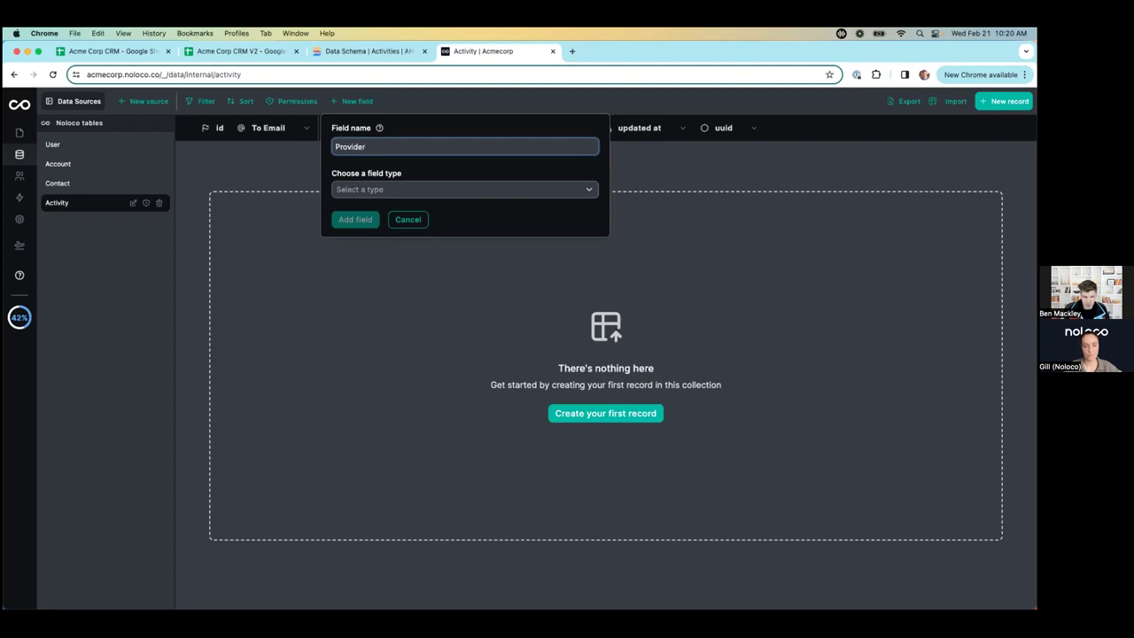
click(372, 189)
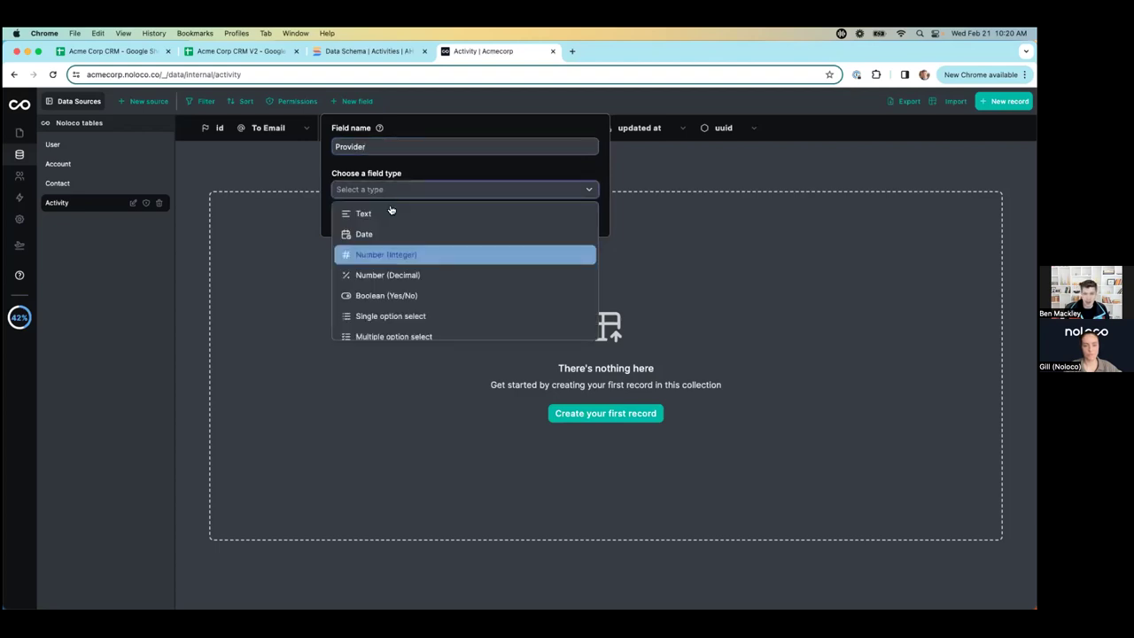
scroll(391, 209, down, 1)
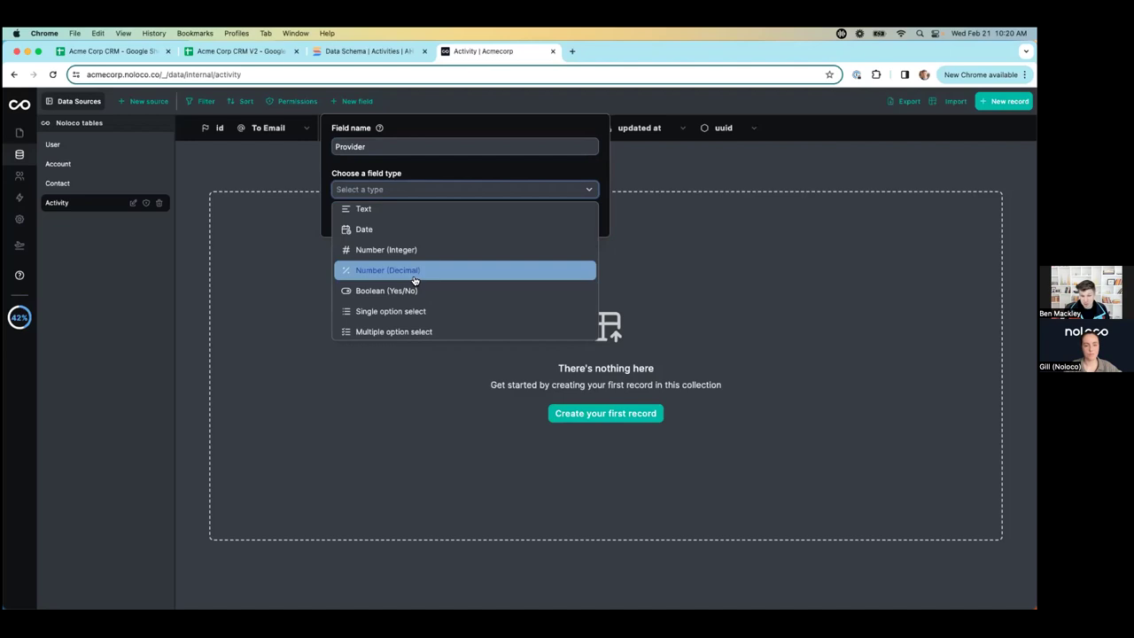
scroll(414, 280, down, 1)
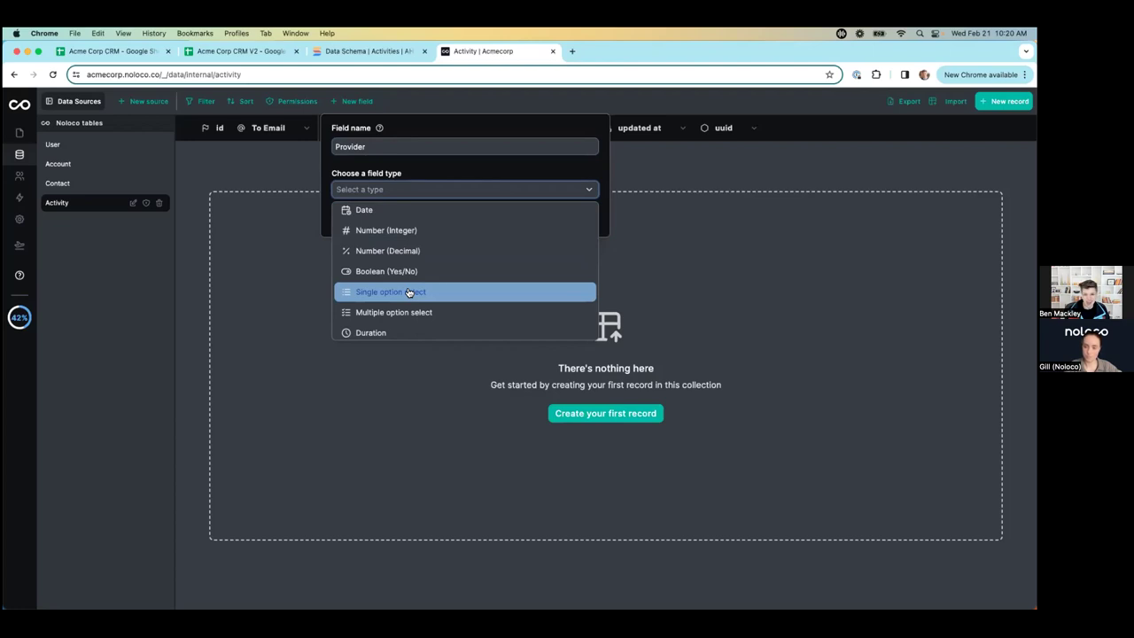
scroll(408, 292, down, 4)
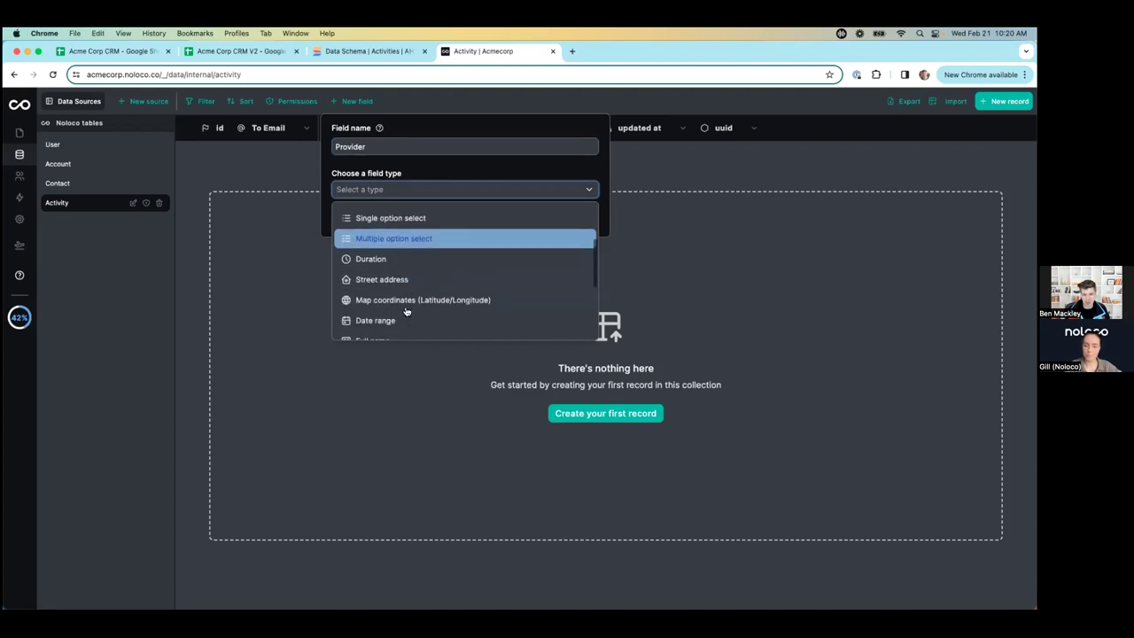
scroll(406, 310, down, 2)
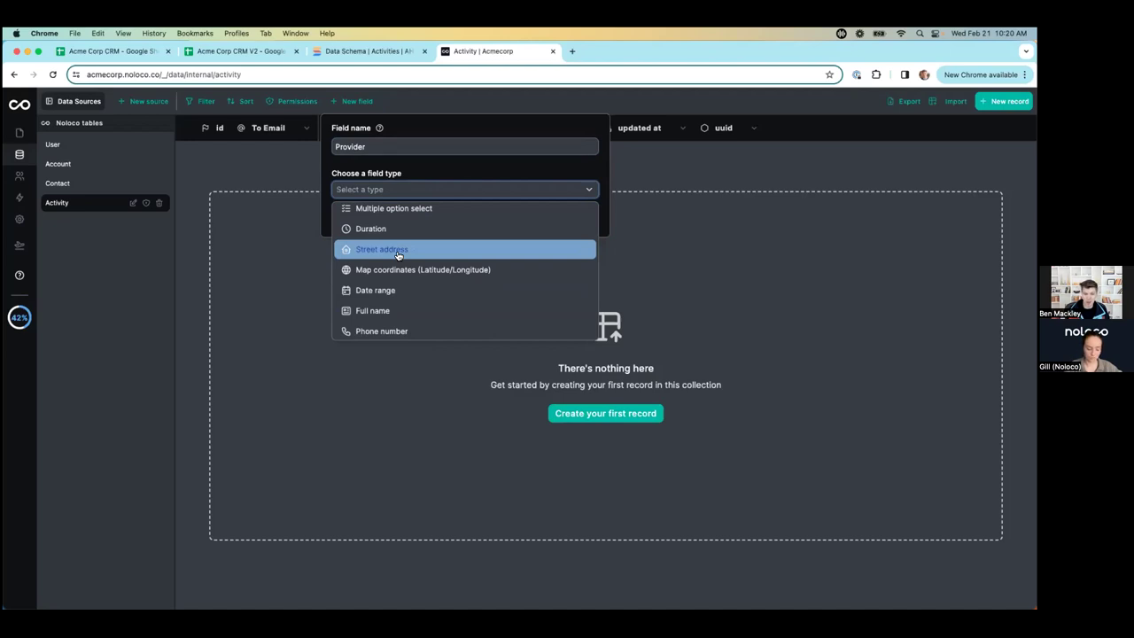
scroll(398, 255, down, 1)
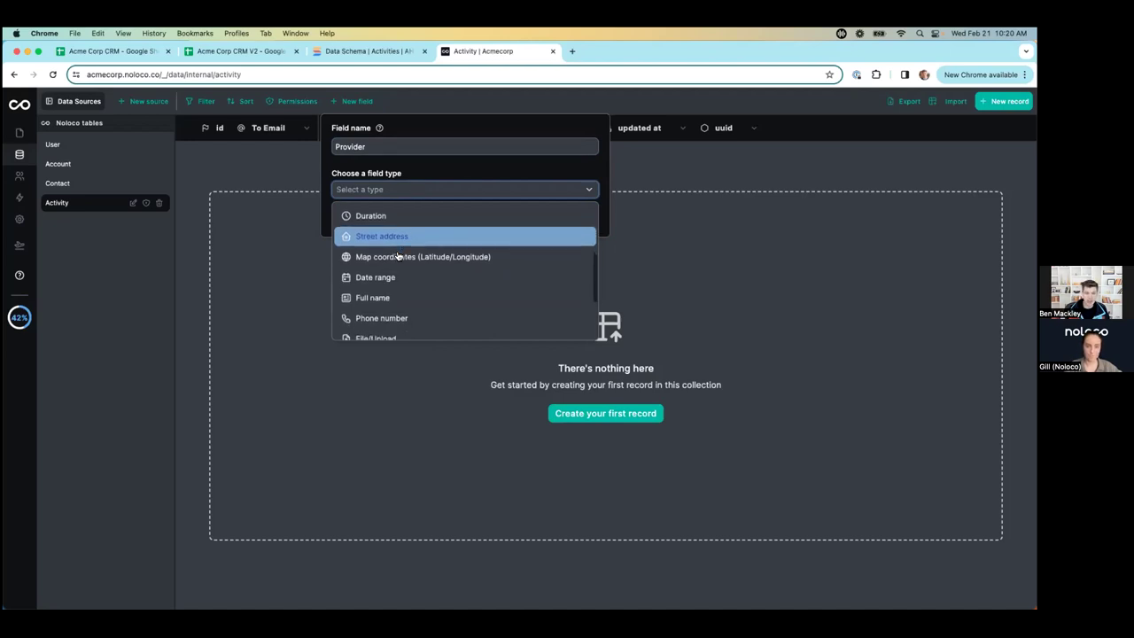
scroll(397, 256, down, 4)
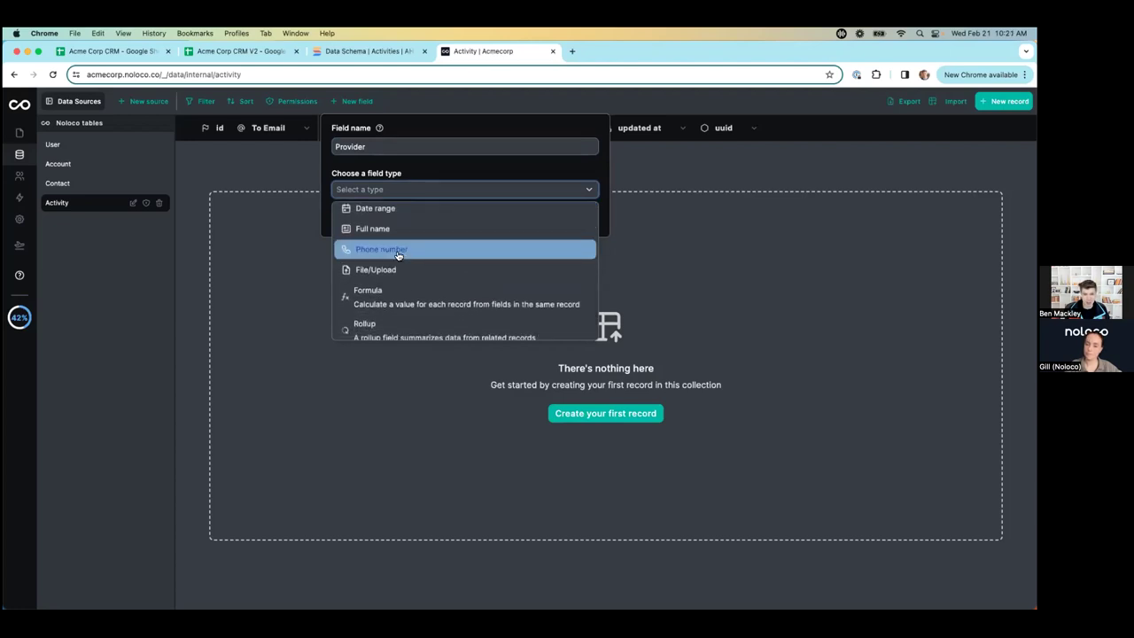
click(289, 214)
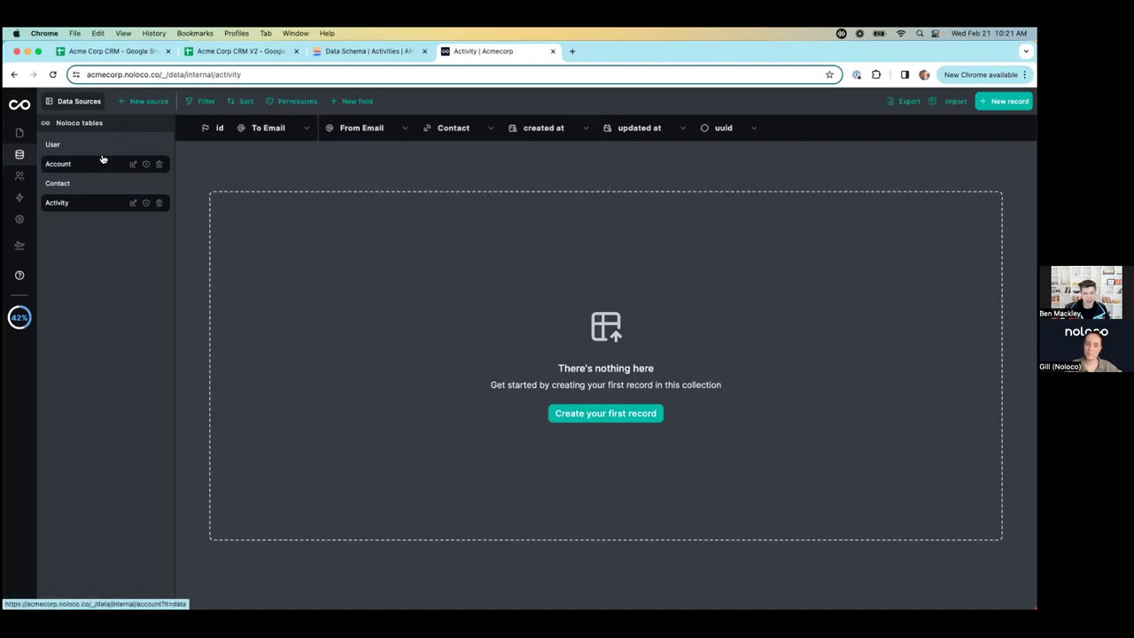
Step: Open the app's Contact page and enter Modify current page editing
click(19, 134)
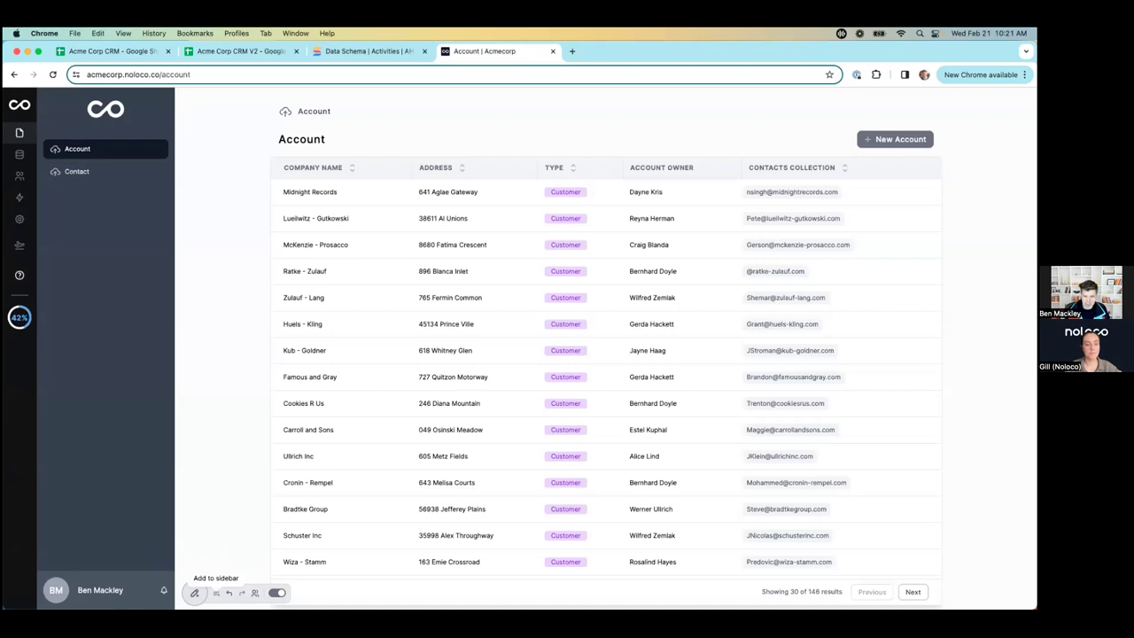
click(109, 171)
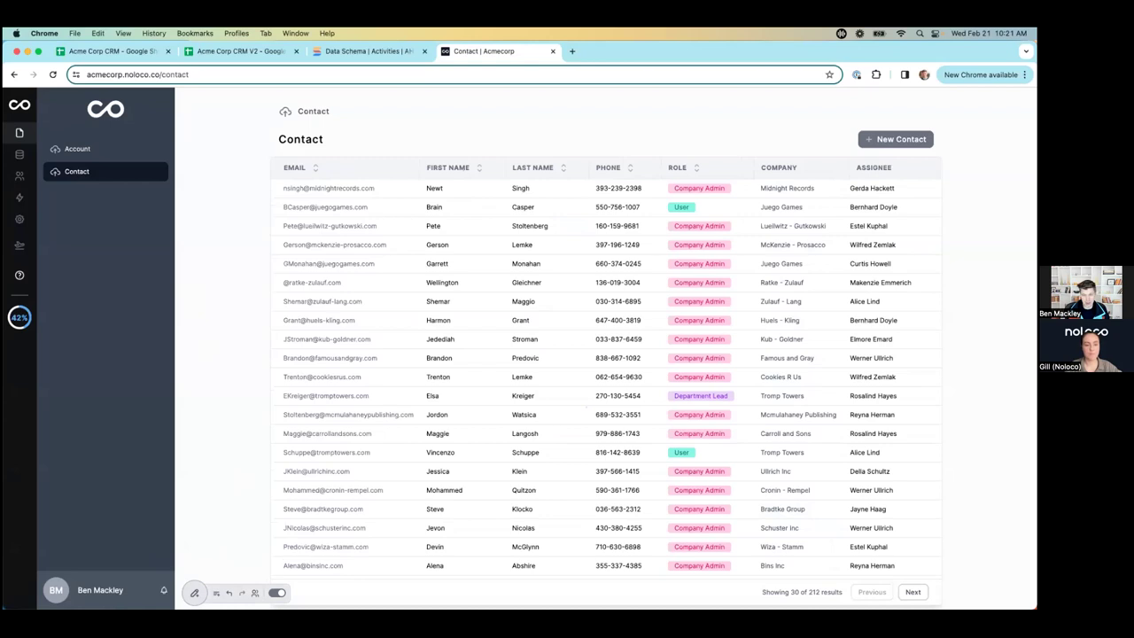
click(194, 593)
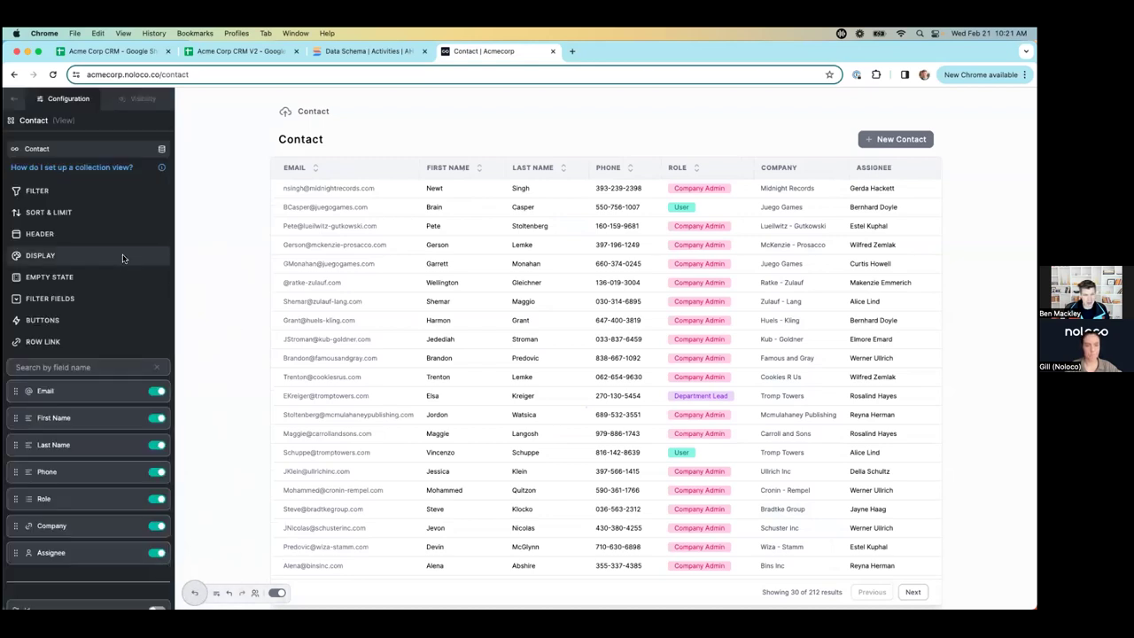
Step: Switch the Contact list display to Split and open the first contact's record
click(71, 255)
click(222, 371)
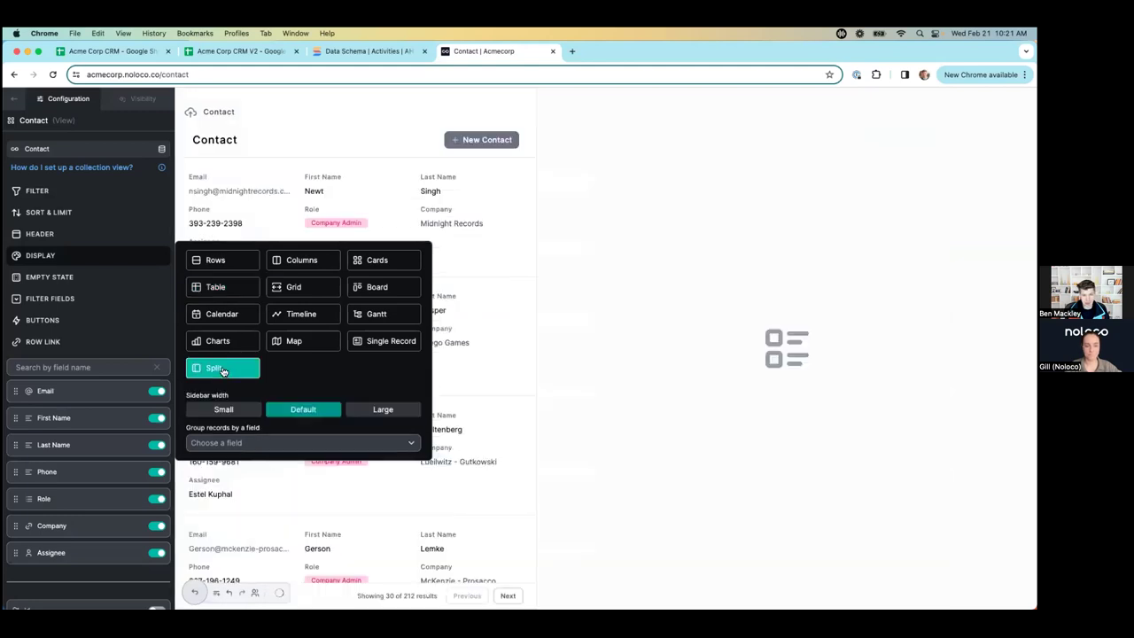
click(618, 285)
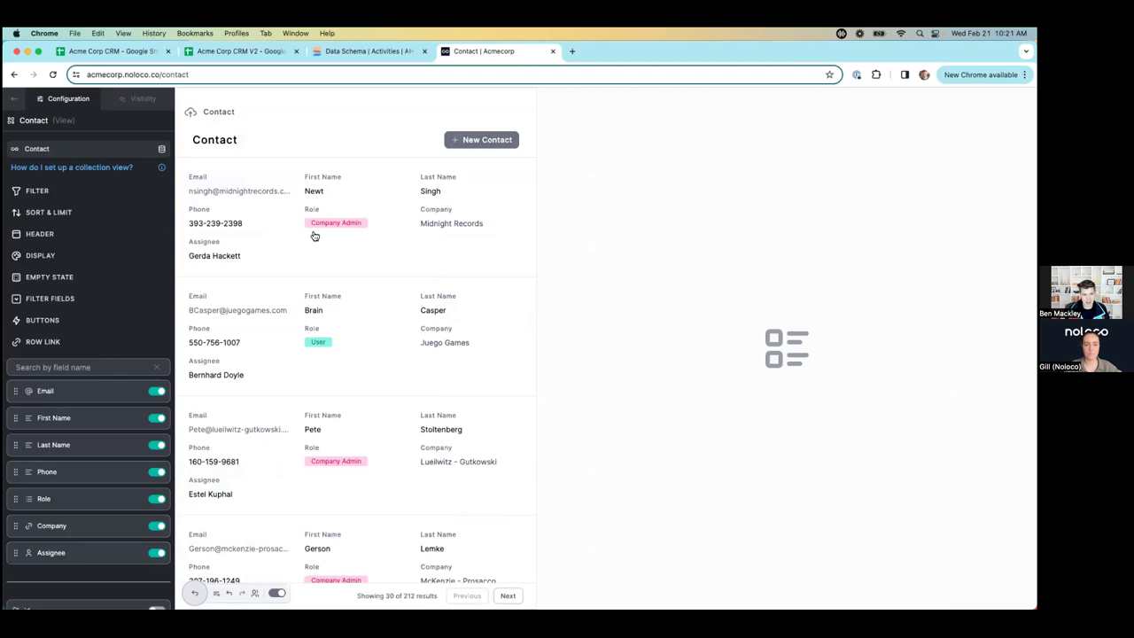
click(415, 263)
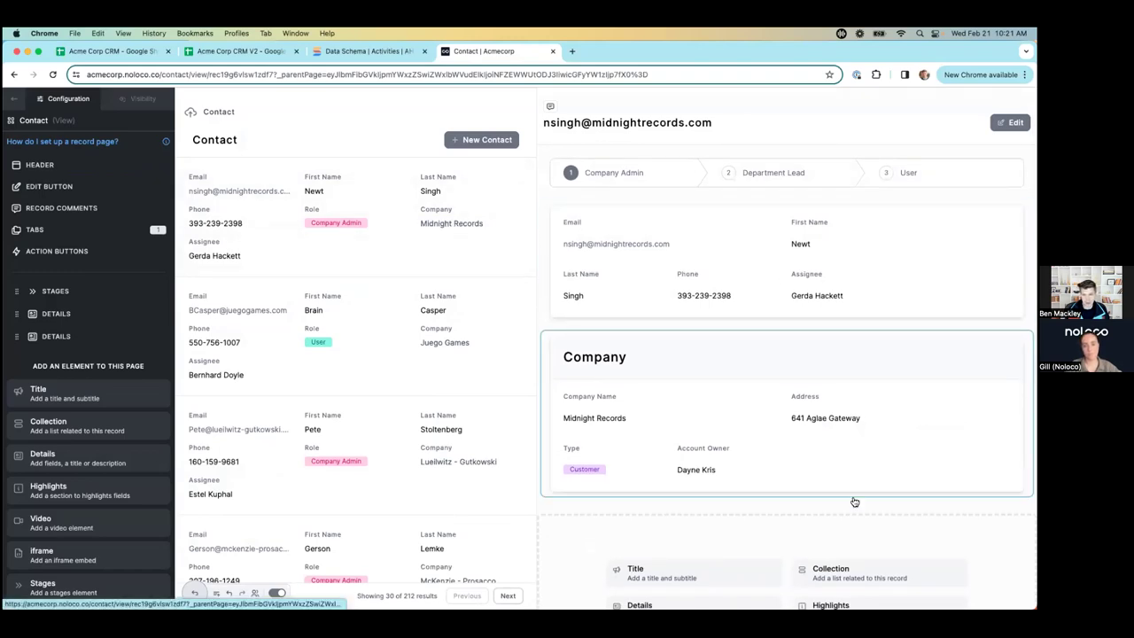
Step: Add a Collection of Activity records to the contact record page, then open the Activity page
click(856, 574)
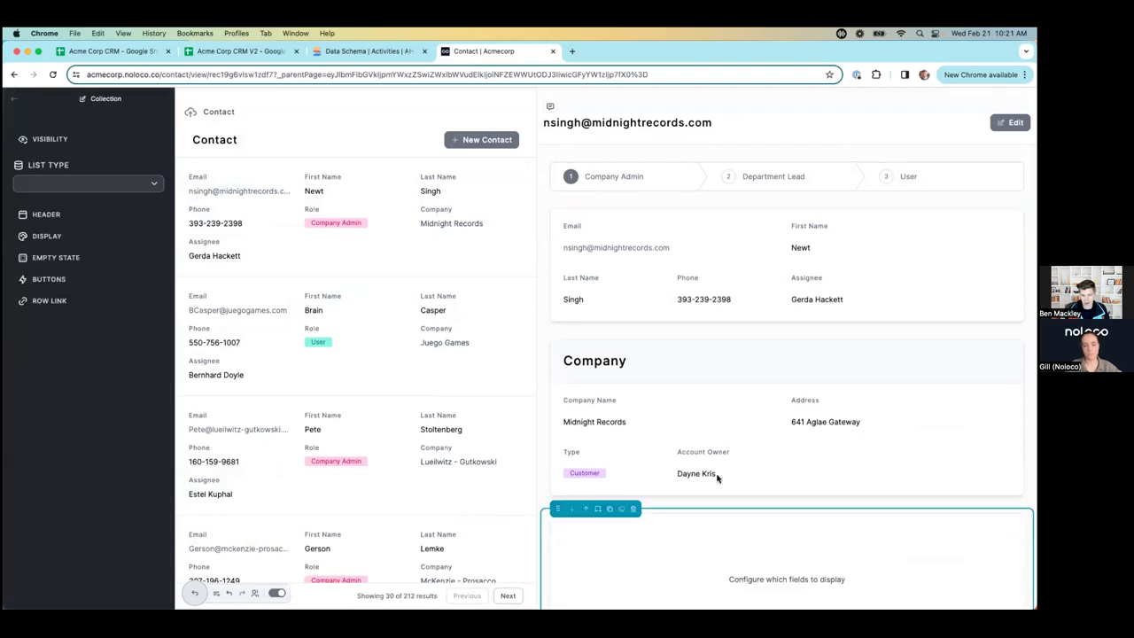
click(145, 187)
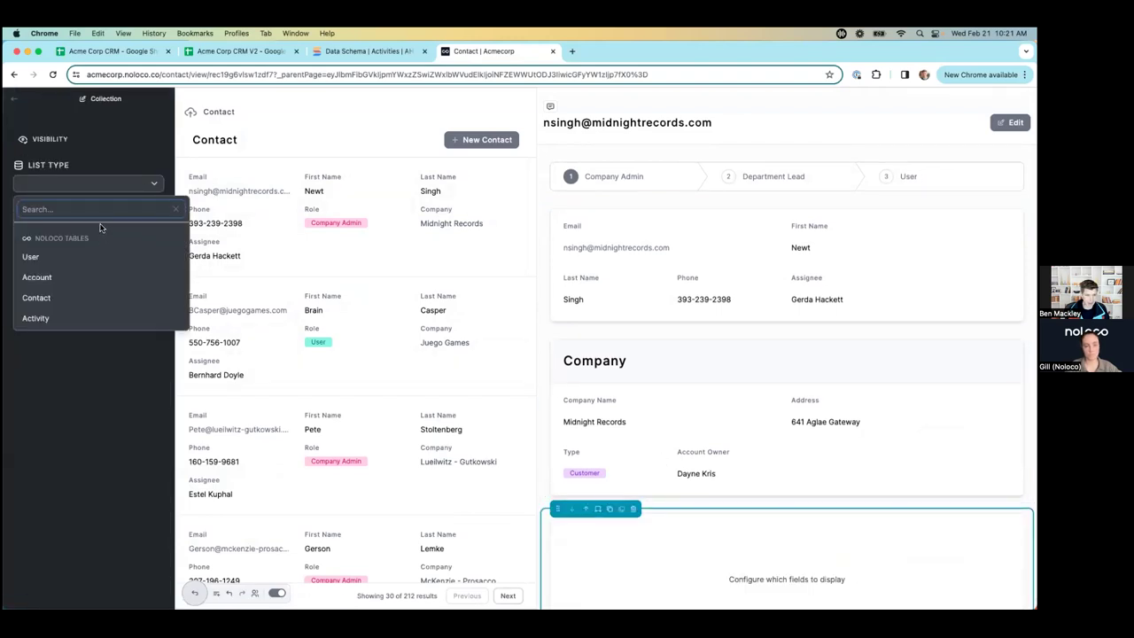
click(61, 319)
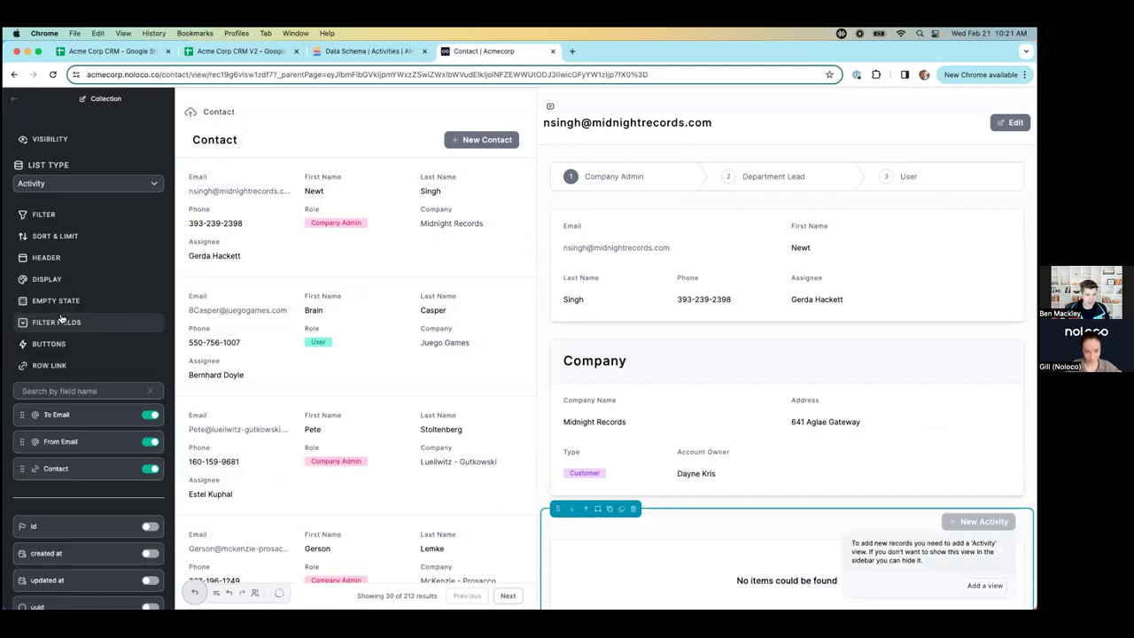
scroll(828, 519, down, 3)
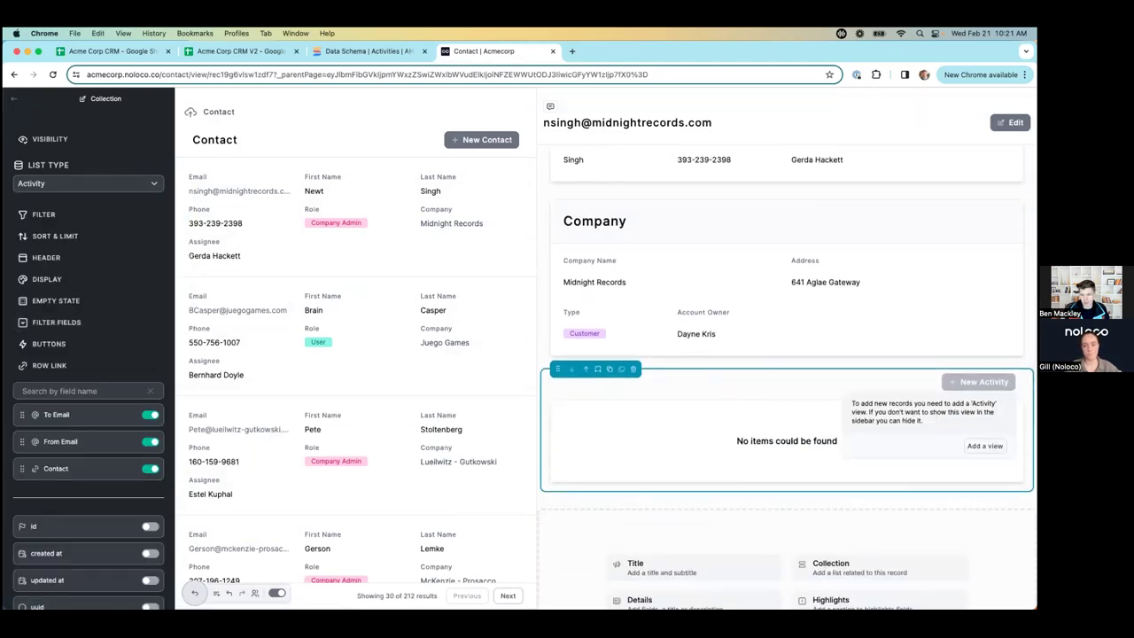
click(984, 446)
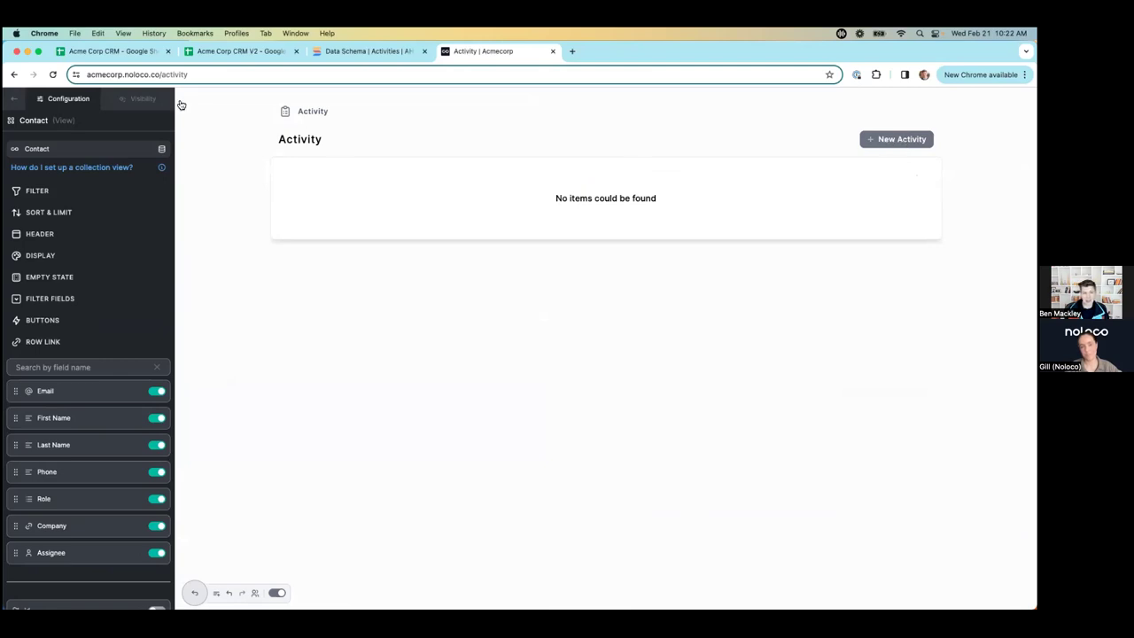
Step: Close the editor panel and reopen the first contact's record from the Contact page
click(15, 99)
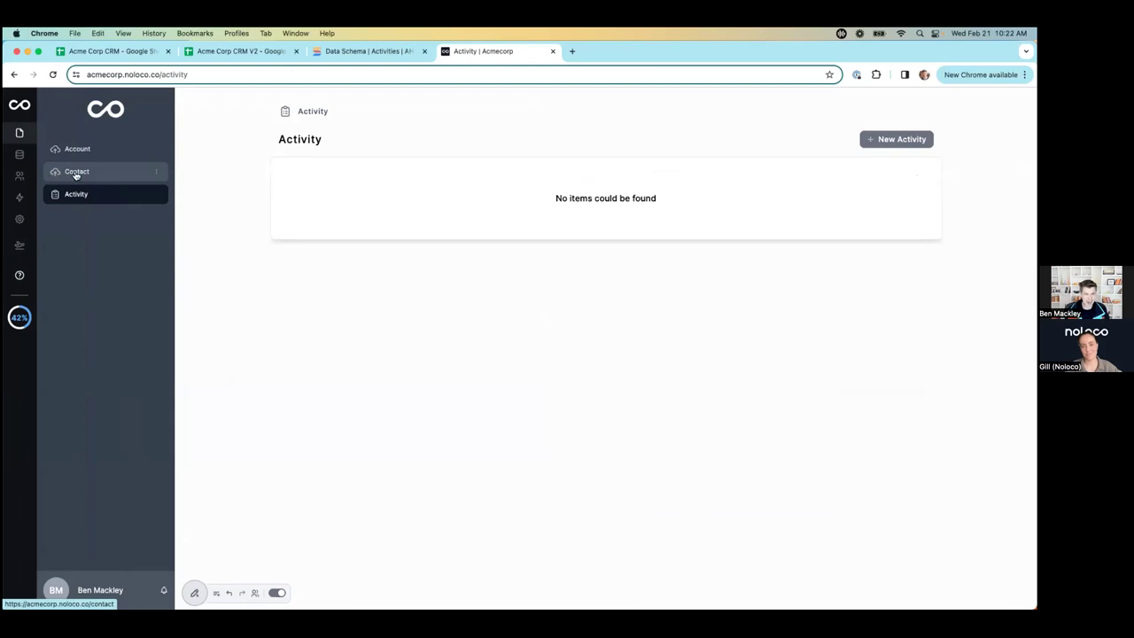
click(76, 174)
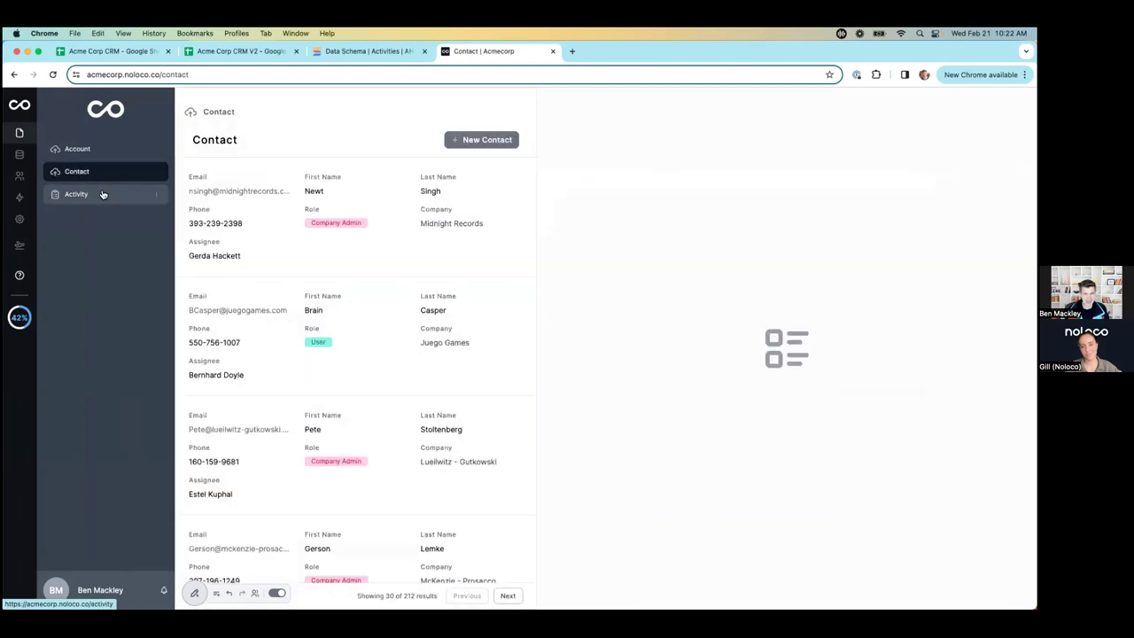
click(400, 265)
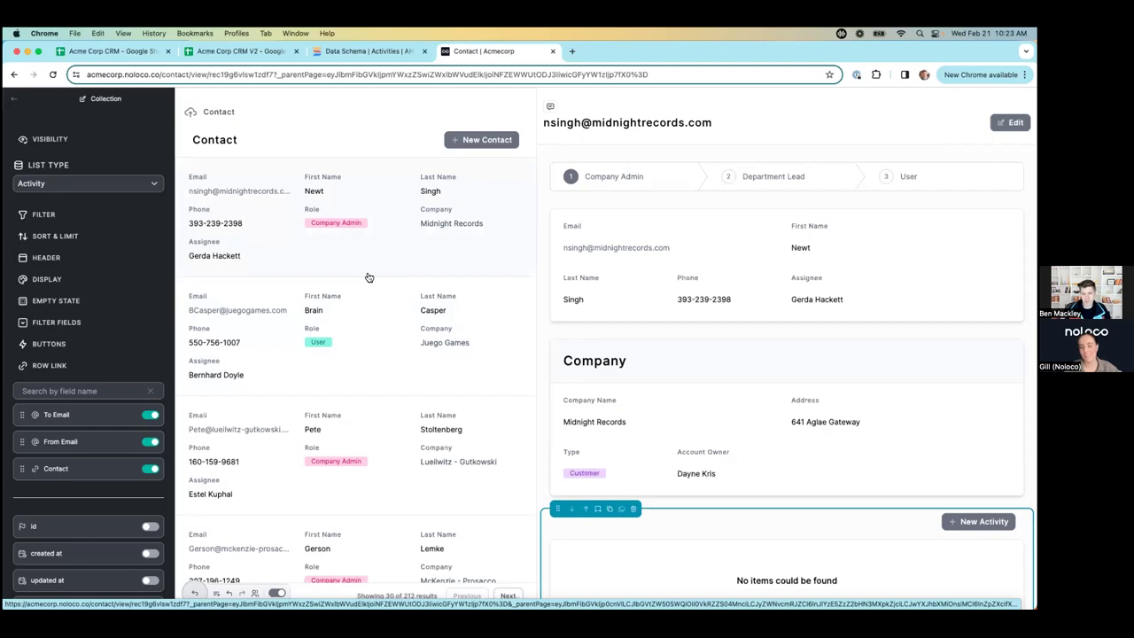
Step: Close the page editor and scroll to the contact's empty Activity list with New Activity
click(14, 106)
click(19, 112)
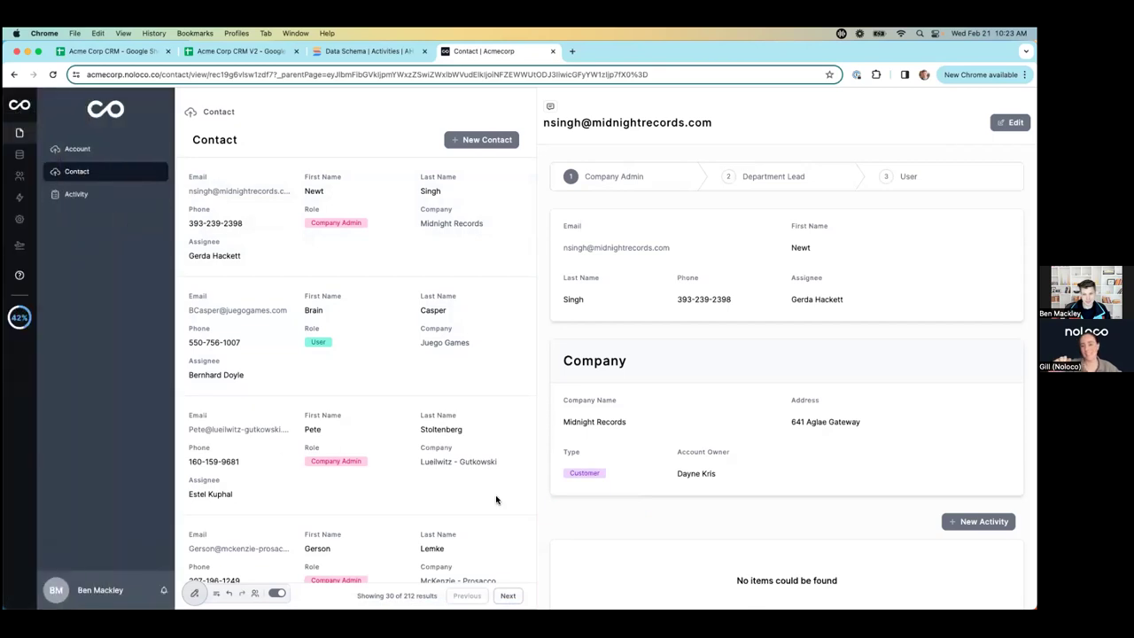
scroll(634, 527, down, 3)
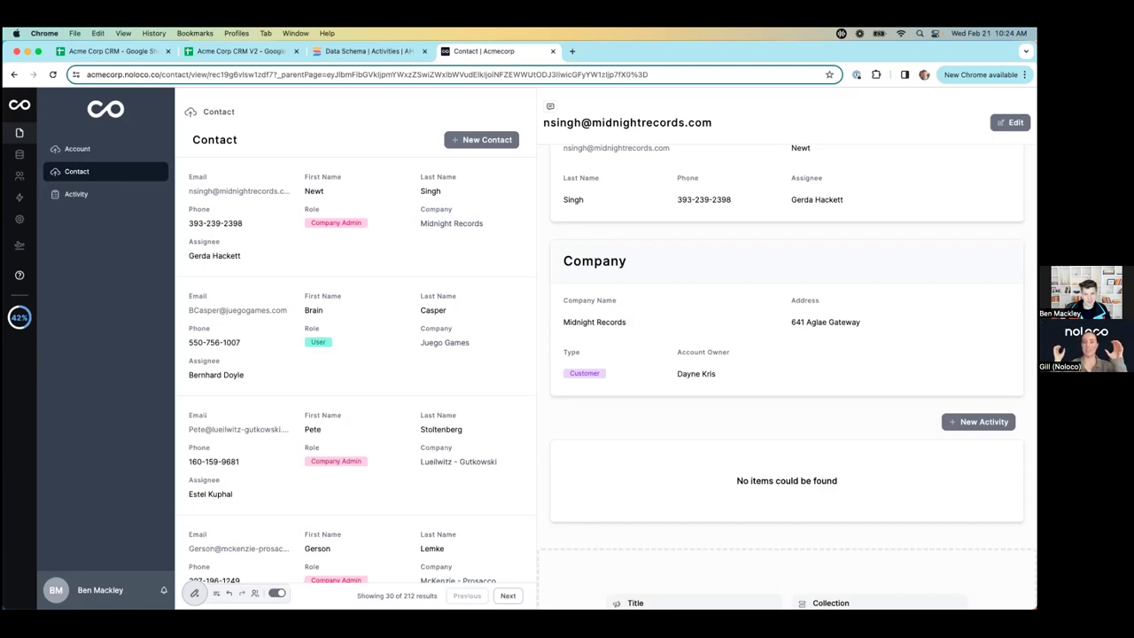
Step: Browse the data tables, viewing Contact and then the Account table with its 146 accounts
click(18, 157)
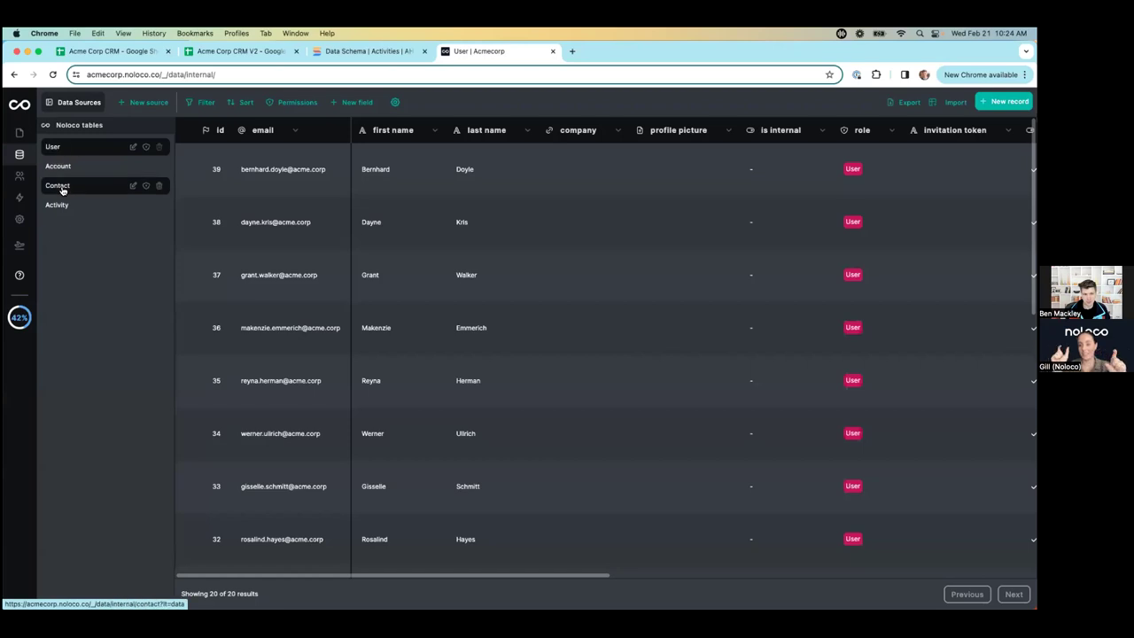
click(62, 188)
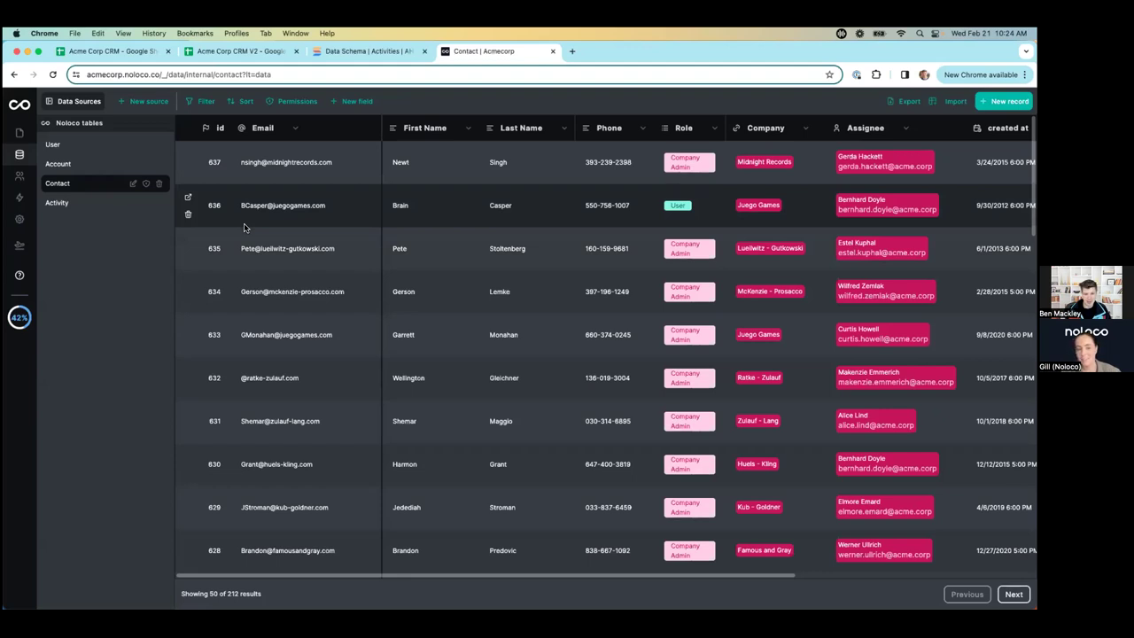
click(113, 170)
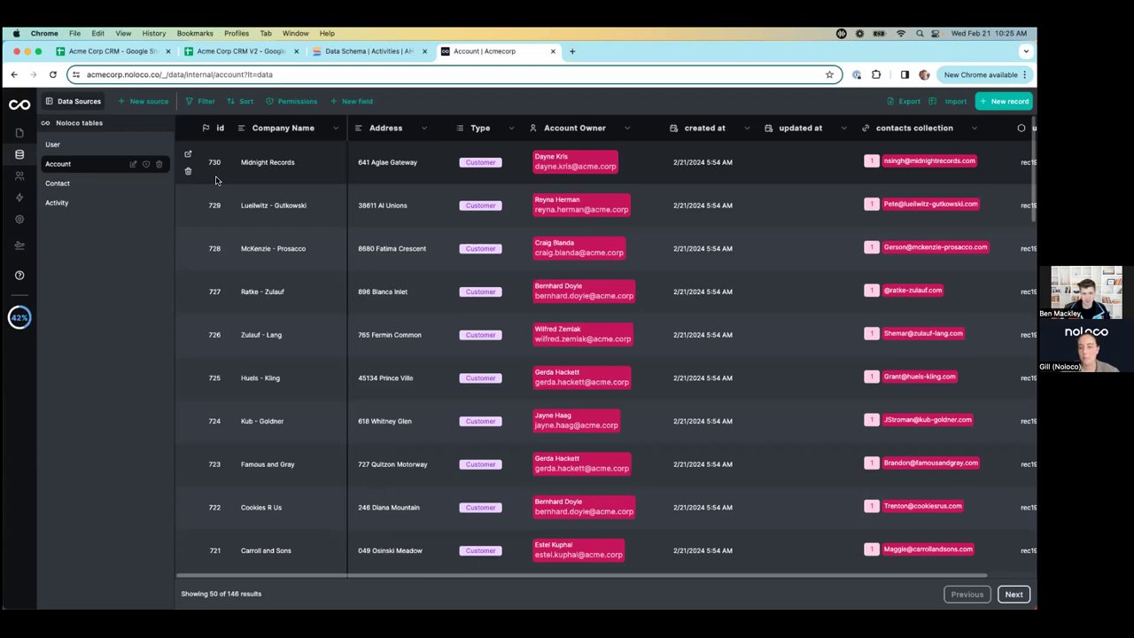
Step: In the empty Activity table, add a new field named 'Assignee' and pick its type
click(127, 203)
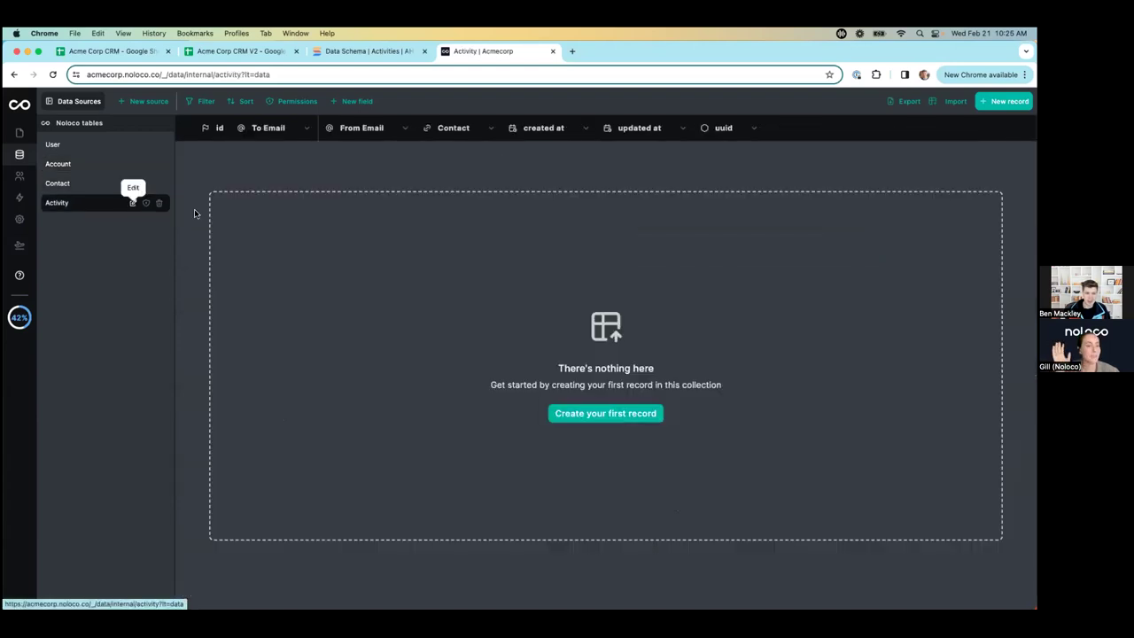
click(354, 101)
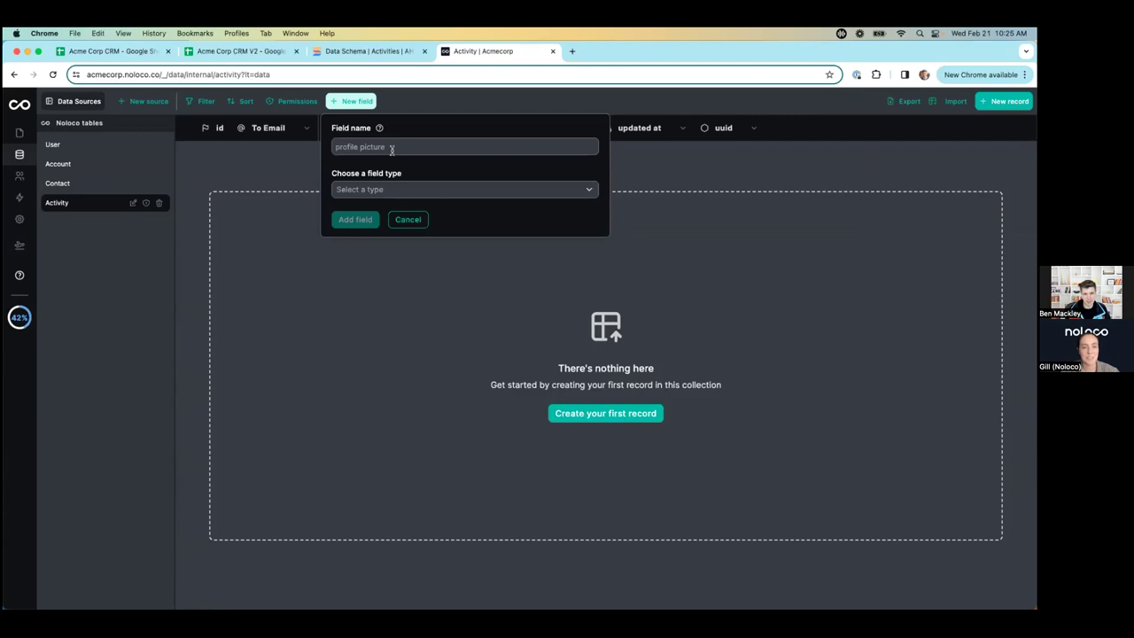
click(392, 150)
text(Assignee)
click(357, 191)
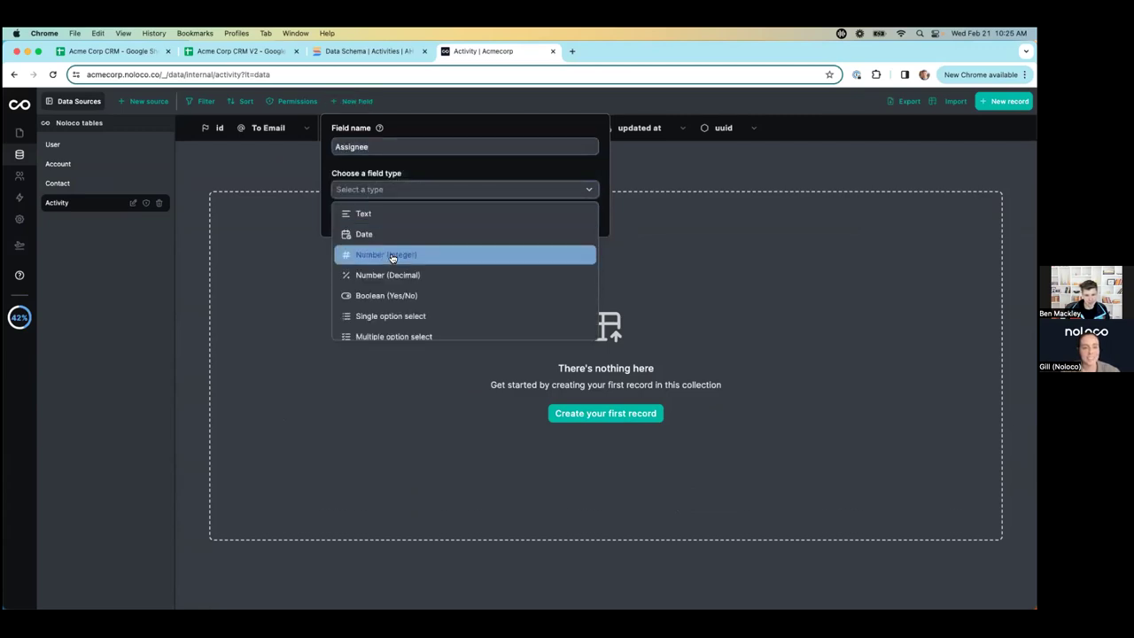
scroll(391, 265, down, 4)
mouse_move(405, 327)
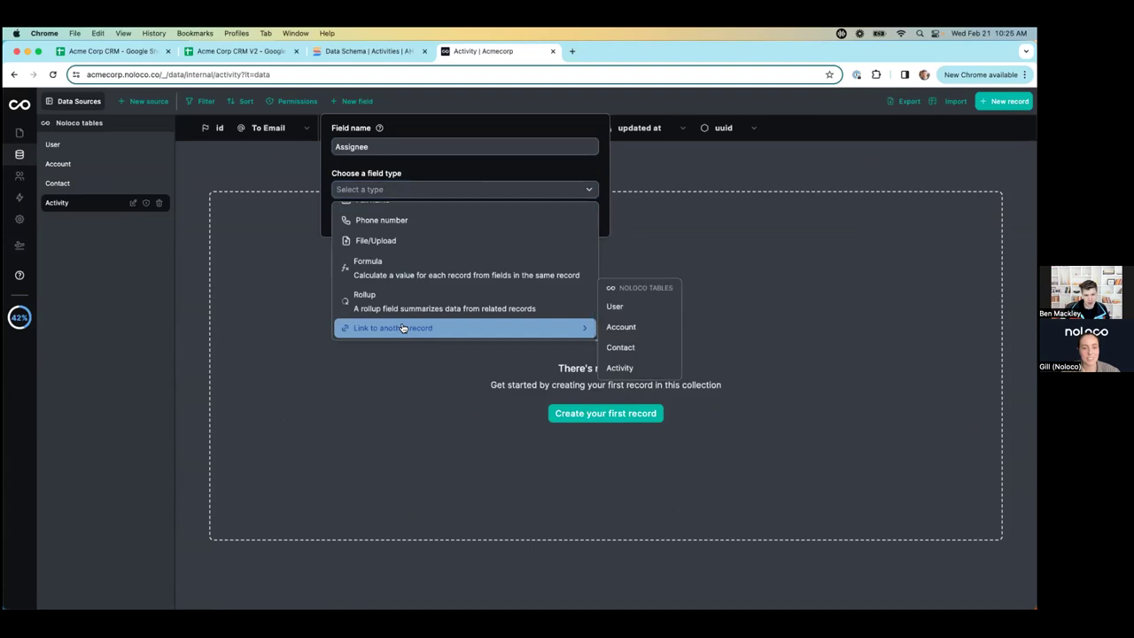
Step: Link Assignee to User, auto-matching Activity To Email to user email, then present the Google Sheets slide
click(637, 309)
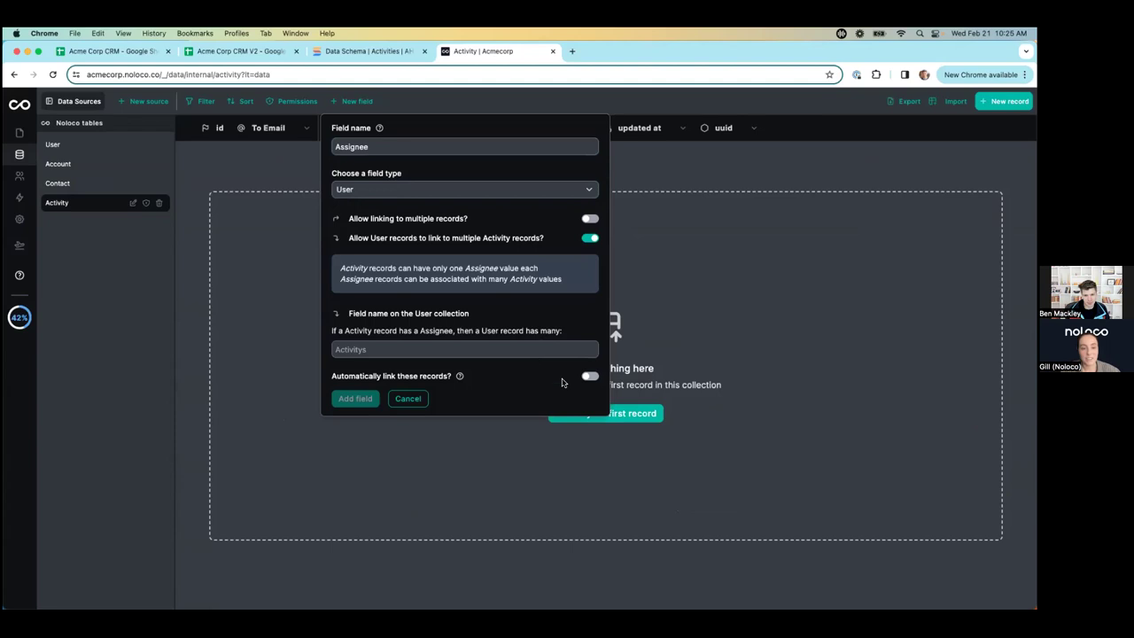
click(588, 376)
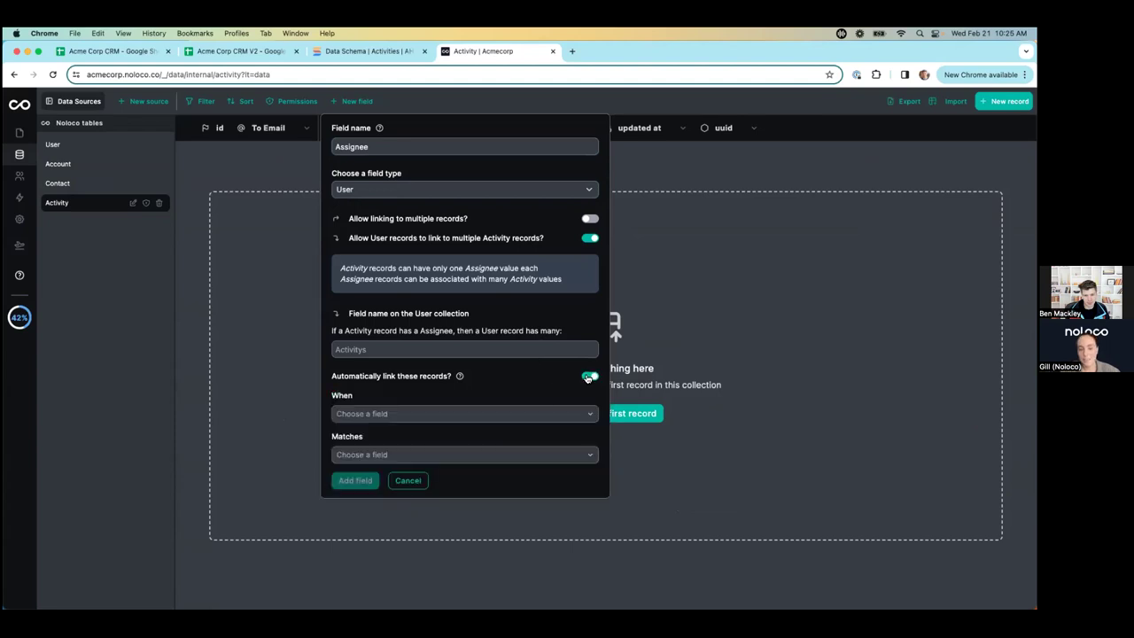
click(520, 414)
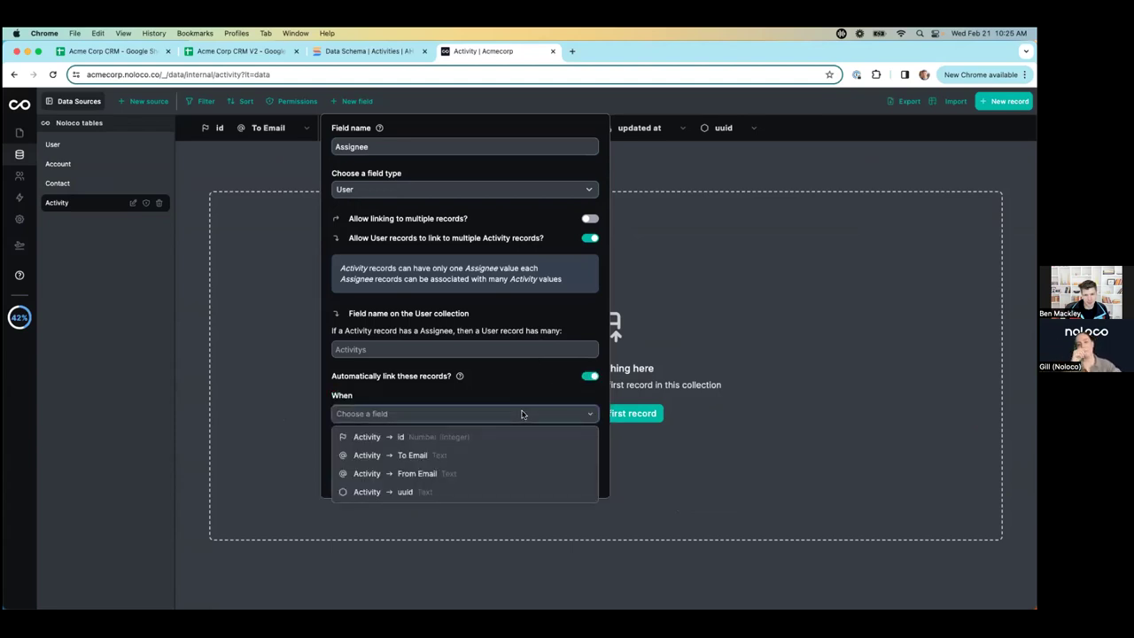
click(500, 455)
click(490, 456)
click(472, 497)
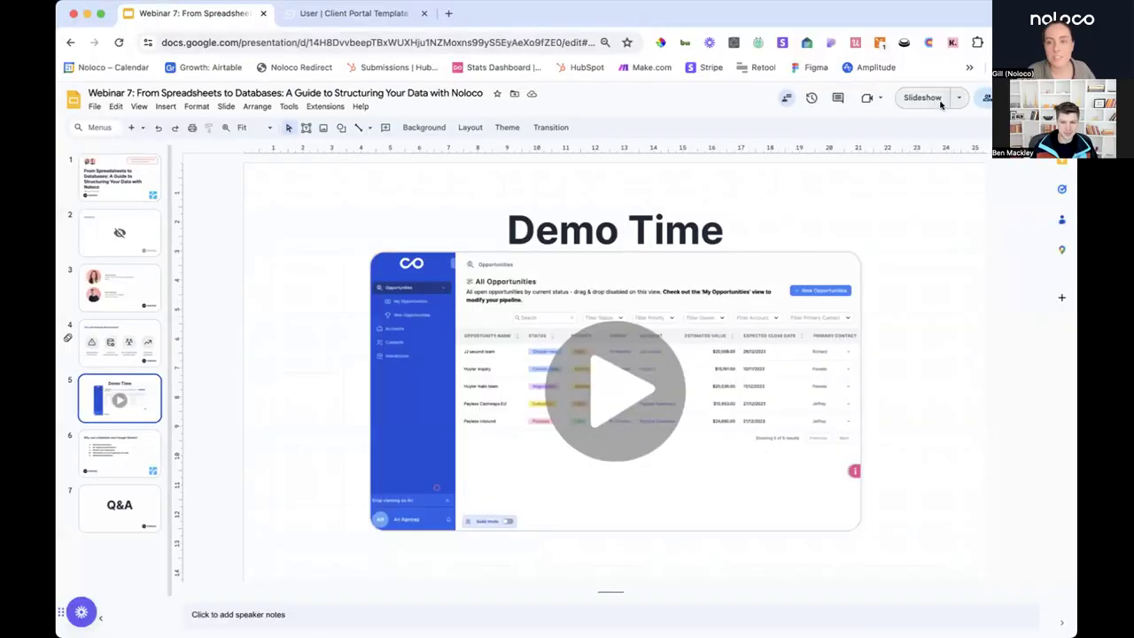
click(941, 105)
key(Right)
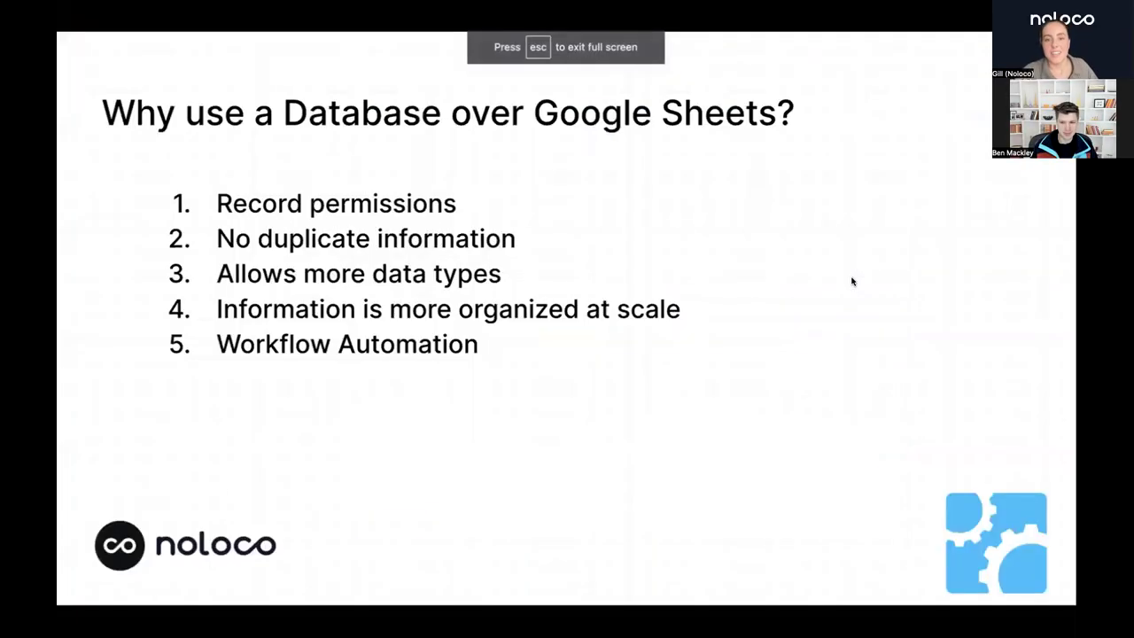